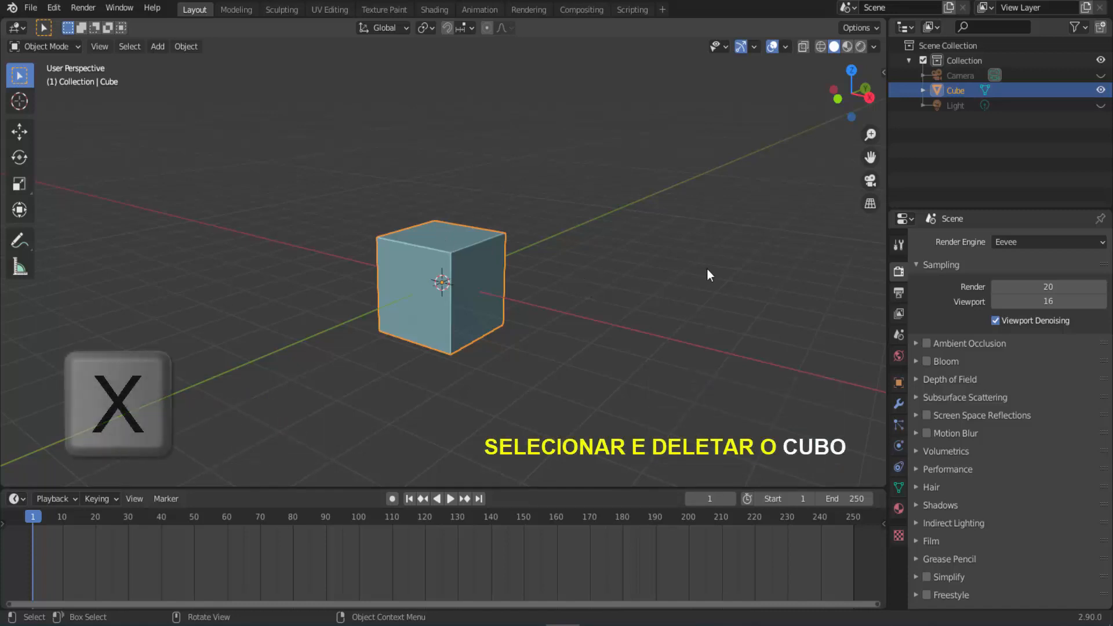
Delete the default cube and add an armature at the world origin
key("x")
left_click(679, 247)
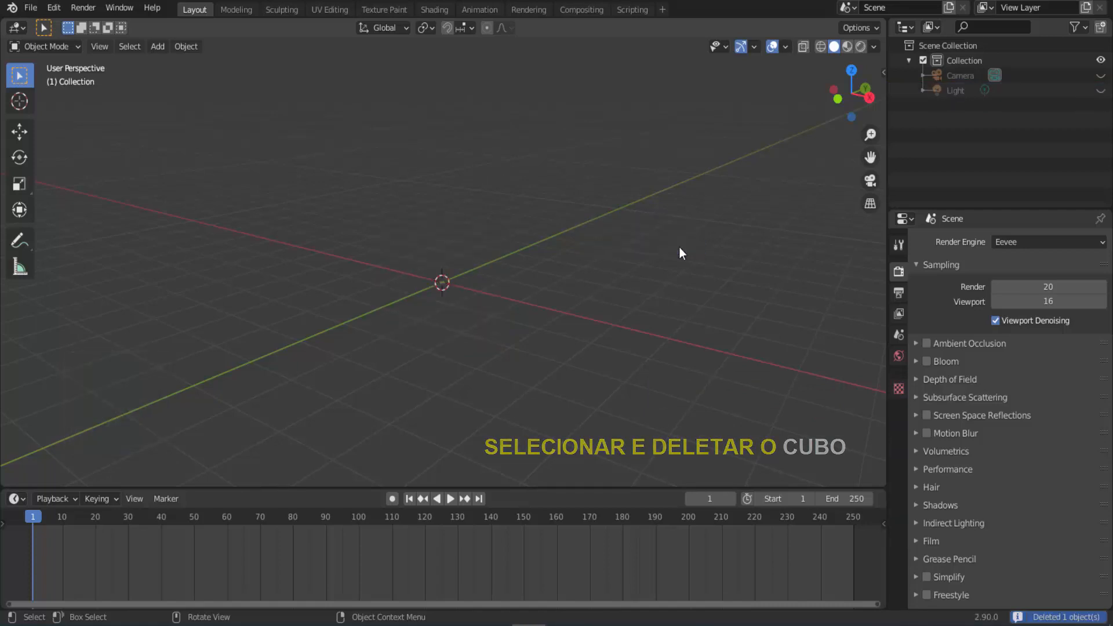
left_click(165, 51)
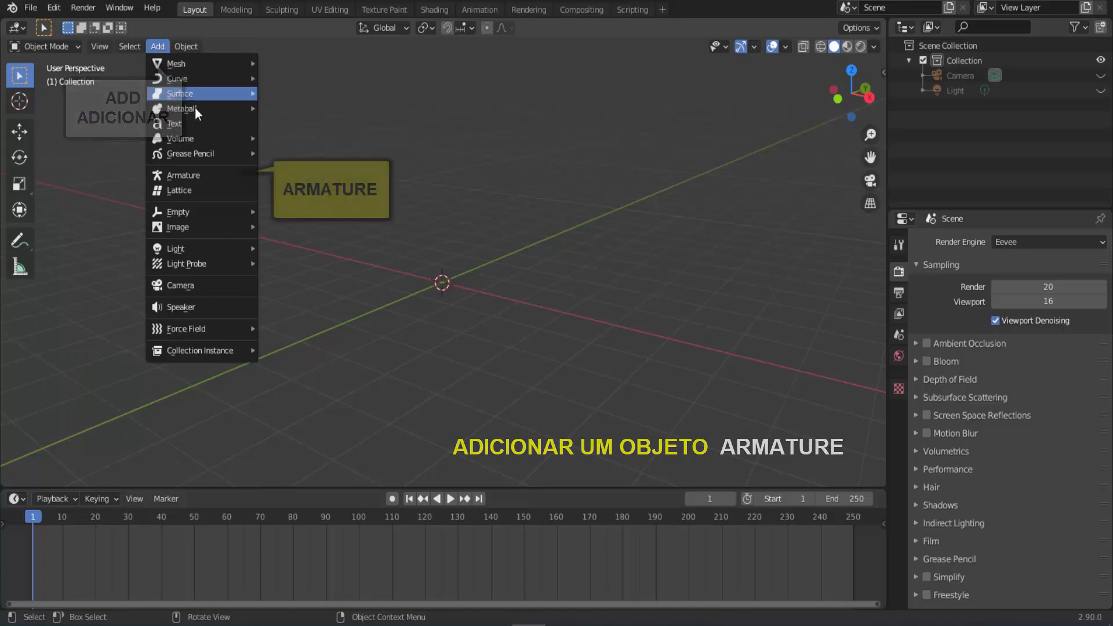
left_click(186, 176)
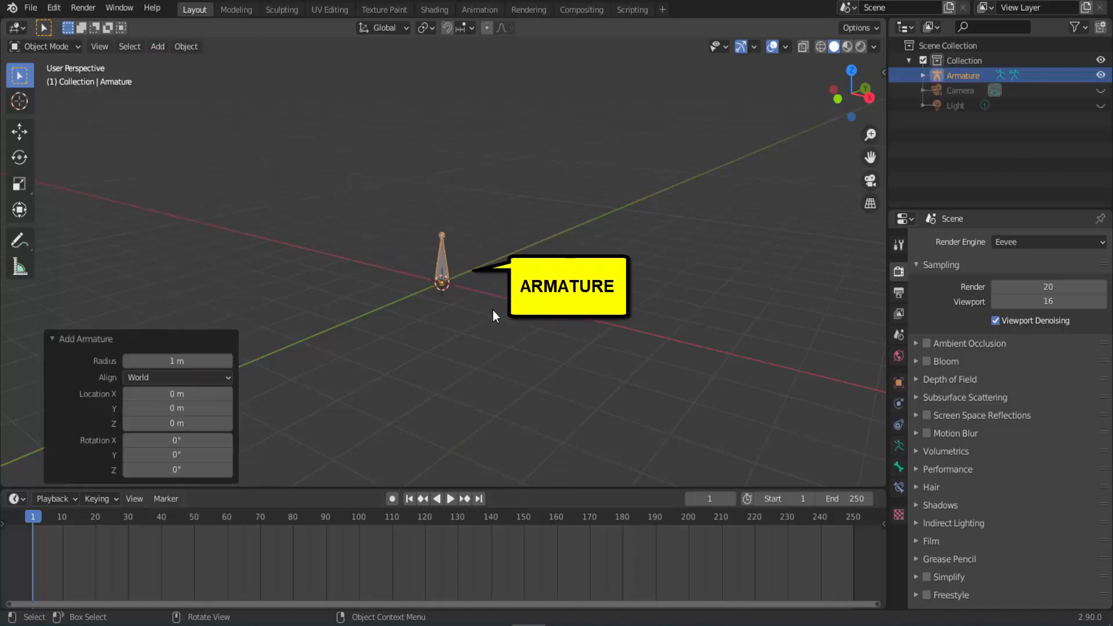
left_click(54, 339)
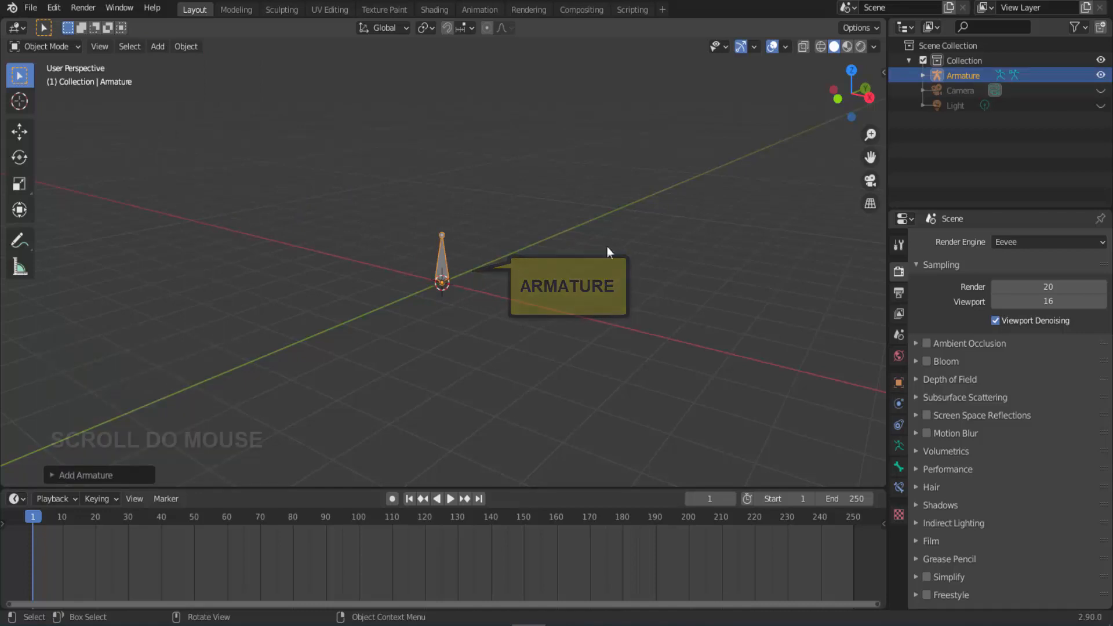
View the armature from the front in orthographic projection and switch it to Edit Mode
scroll(639, 237, "up", 4)
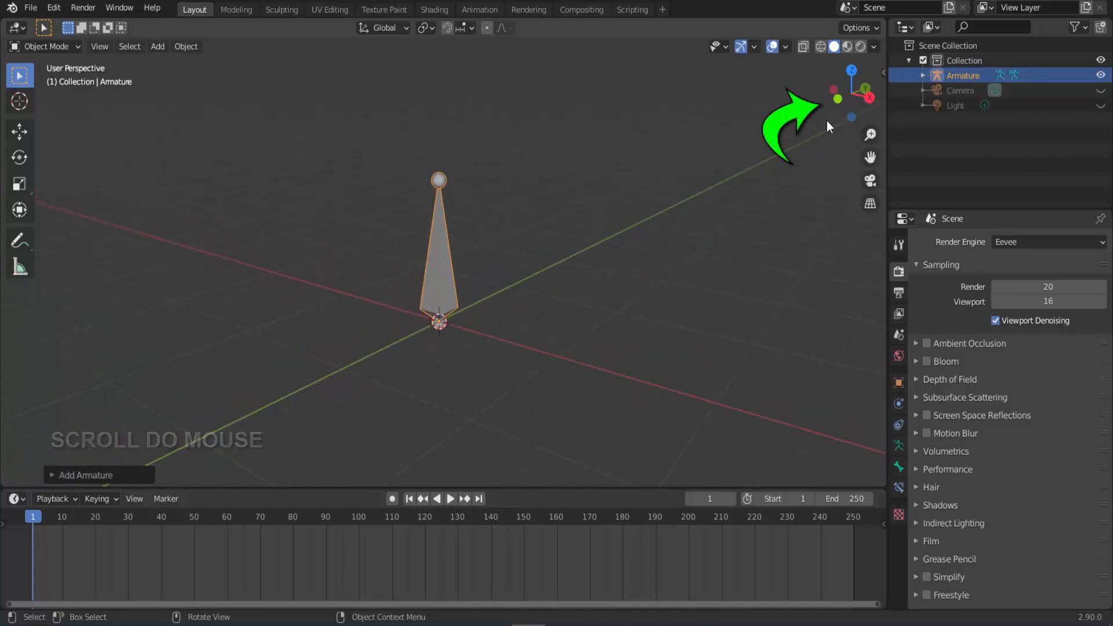
left_click(836, 99)
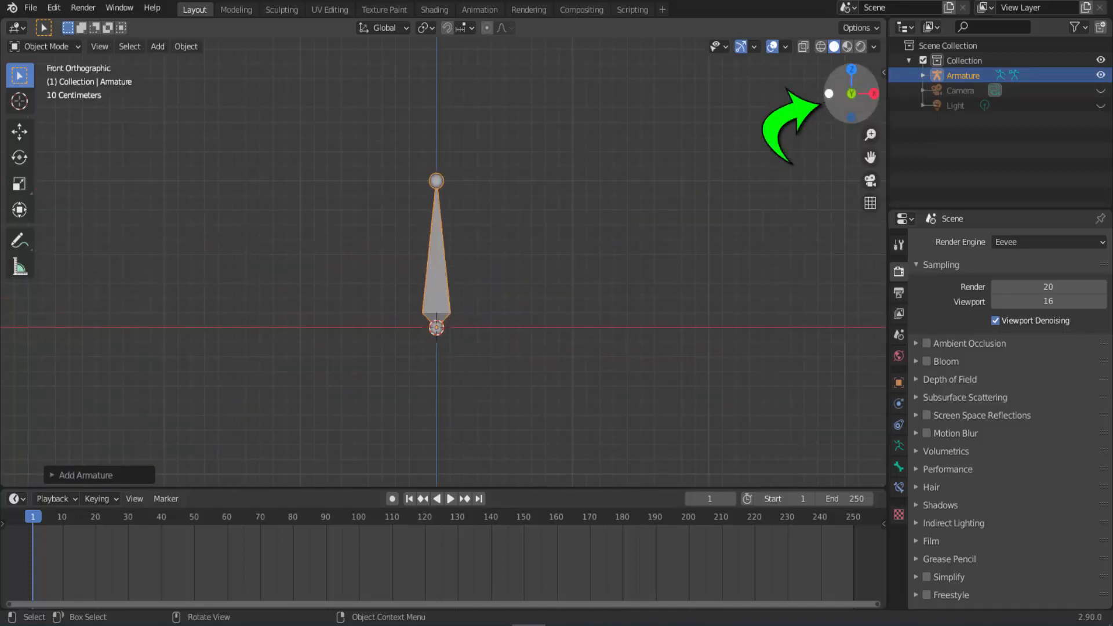
left_click(60, 47)
left_click(52, 80)
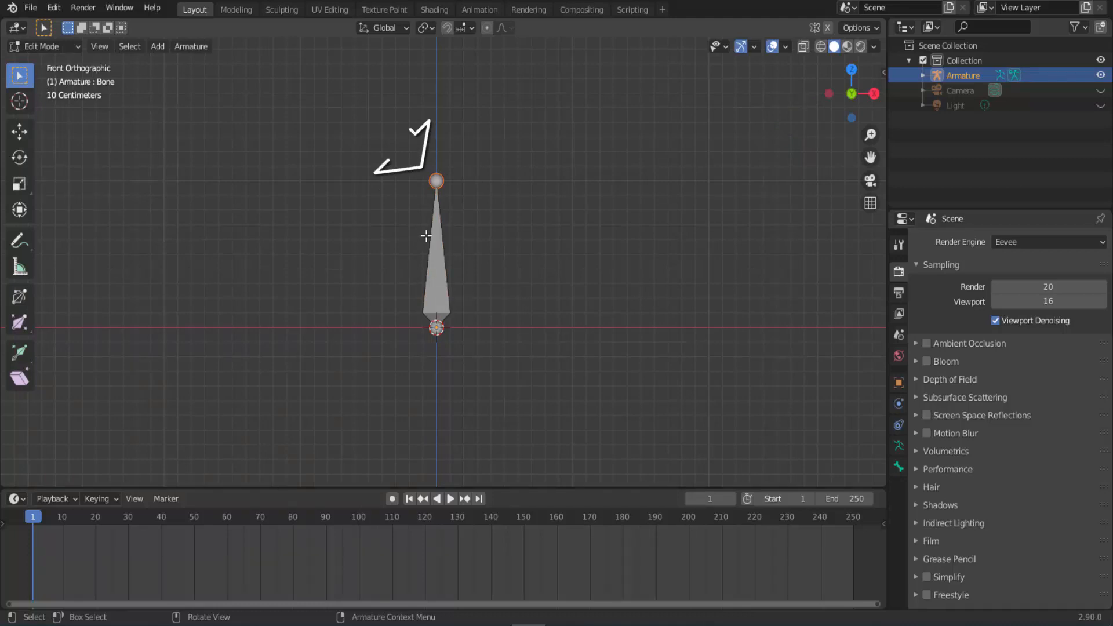
Try moving the bone by its tip, as a whole and by its root, cancelling each move
left_click(440, 258)
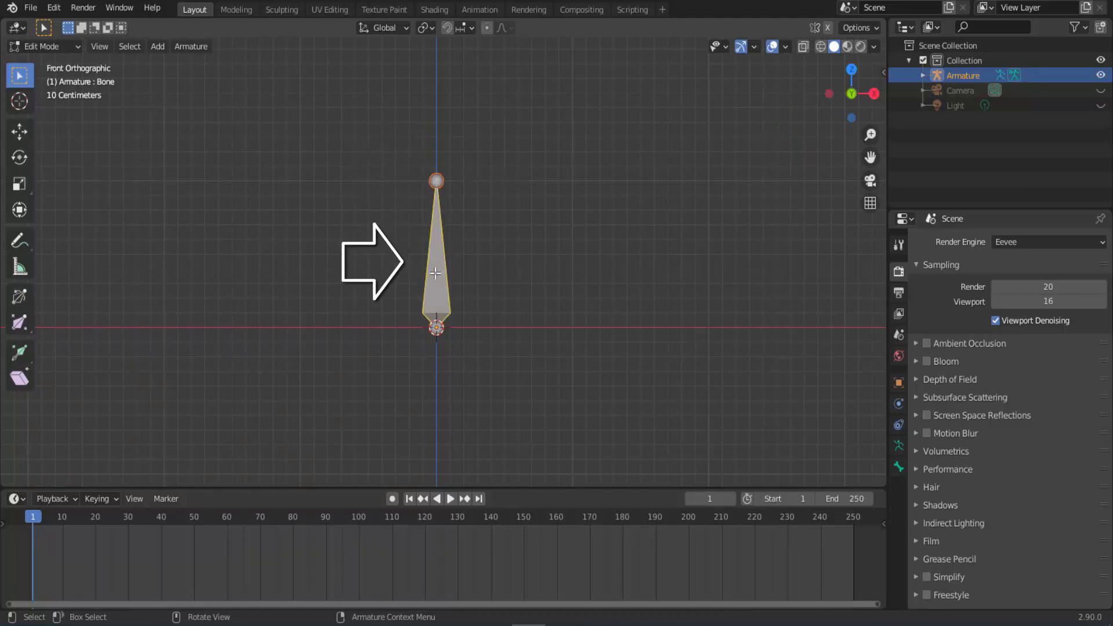
left_click(437, 327)
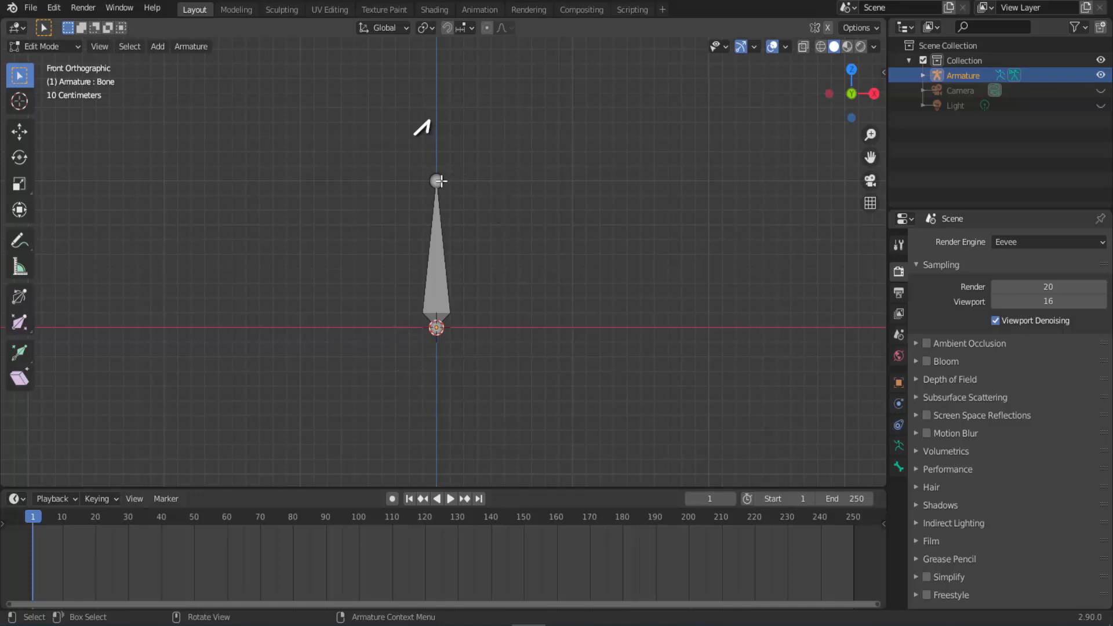
left_click(436, 180)
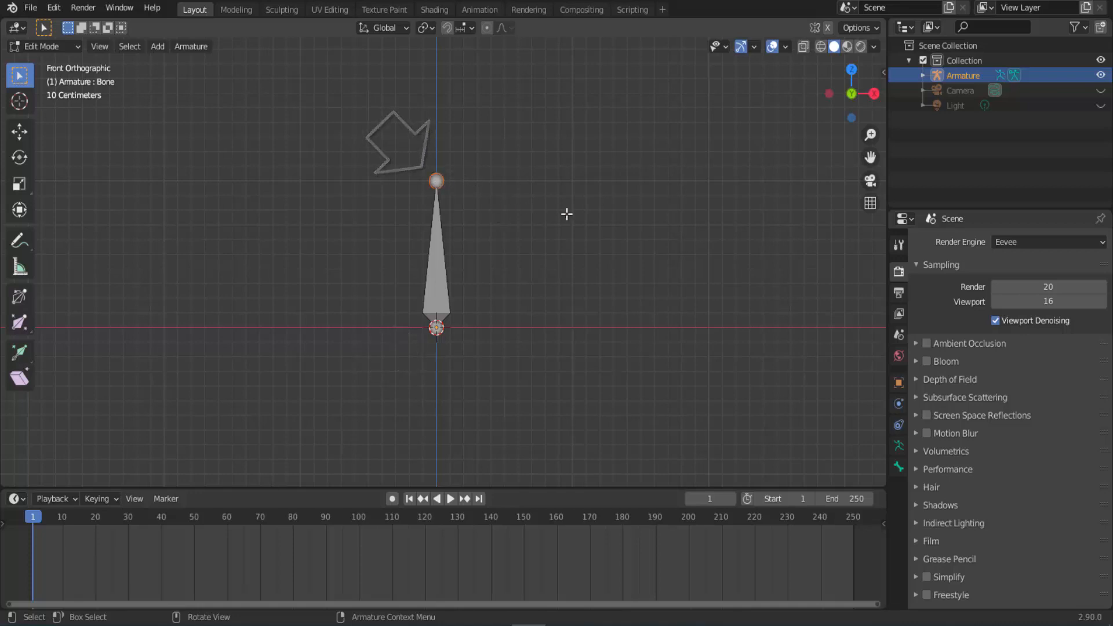
key("g")
right_click(515, 185)
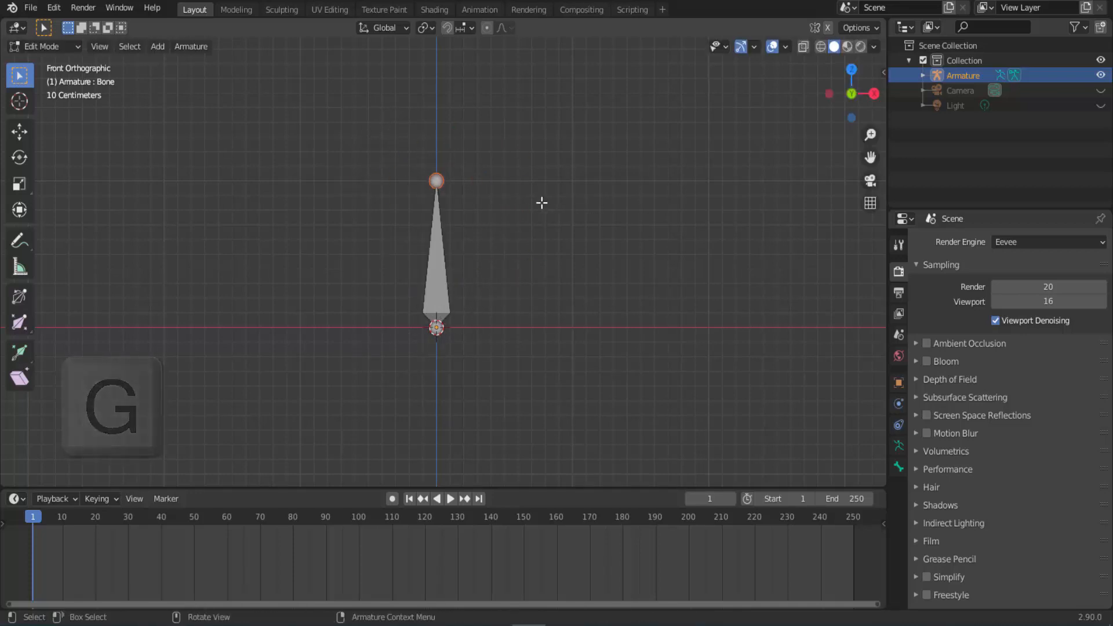
key("g")
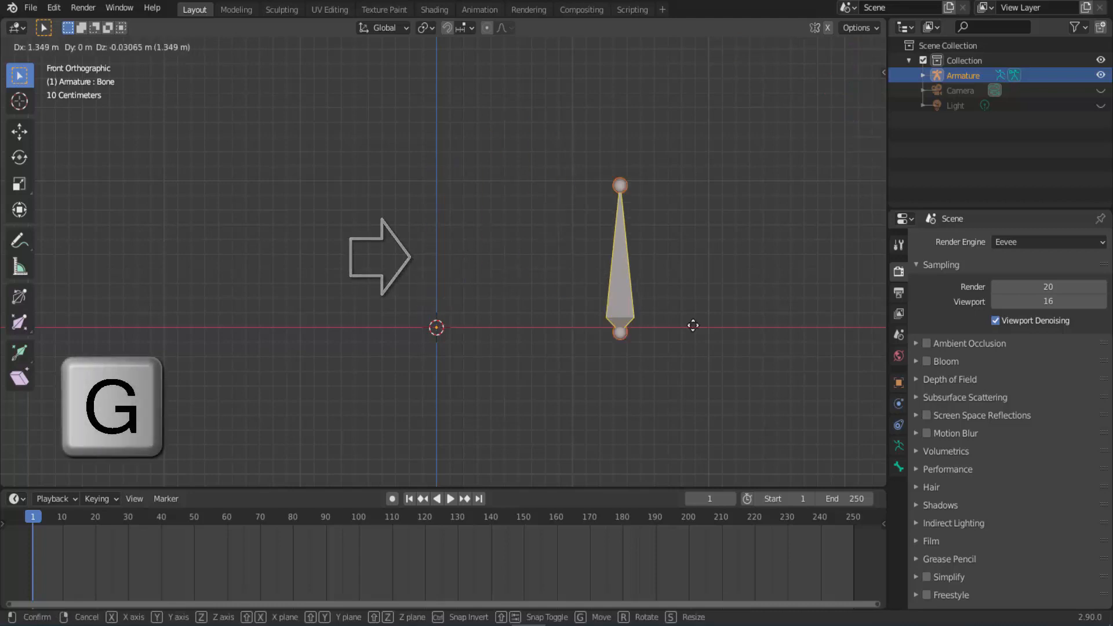
right_click(534, 271)
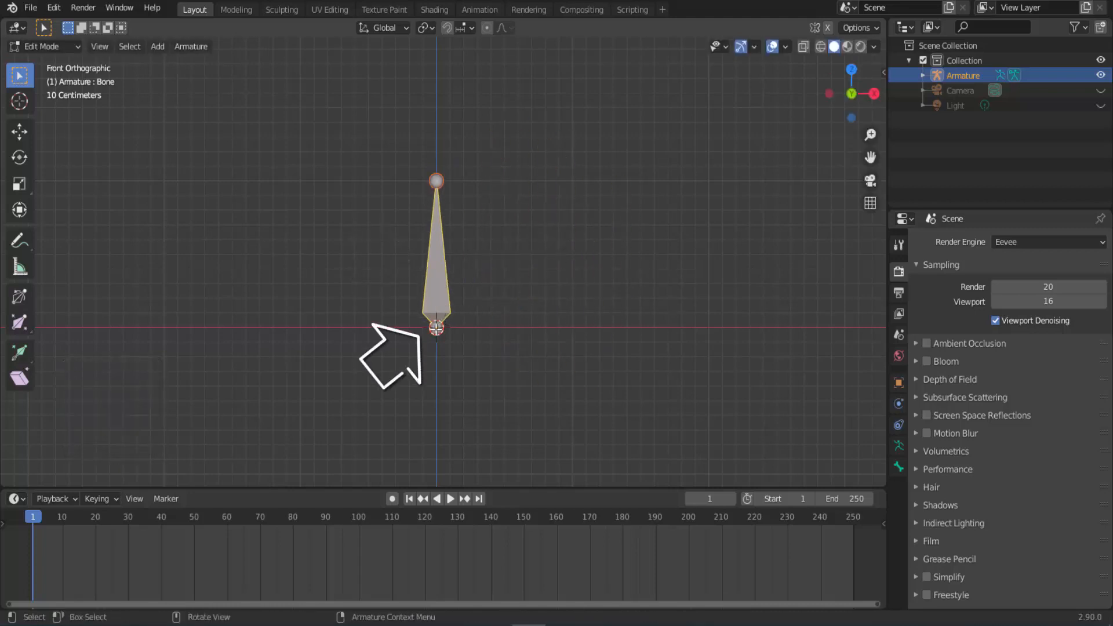
left_click(436, 328)
key("g")
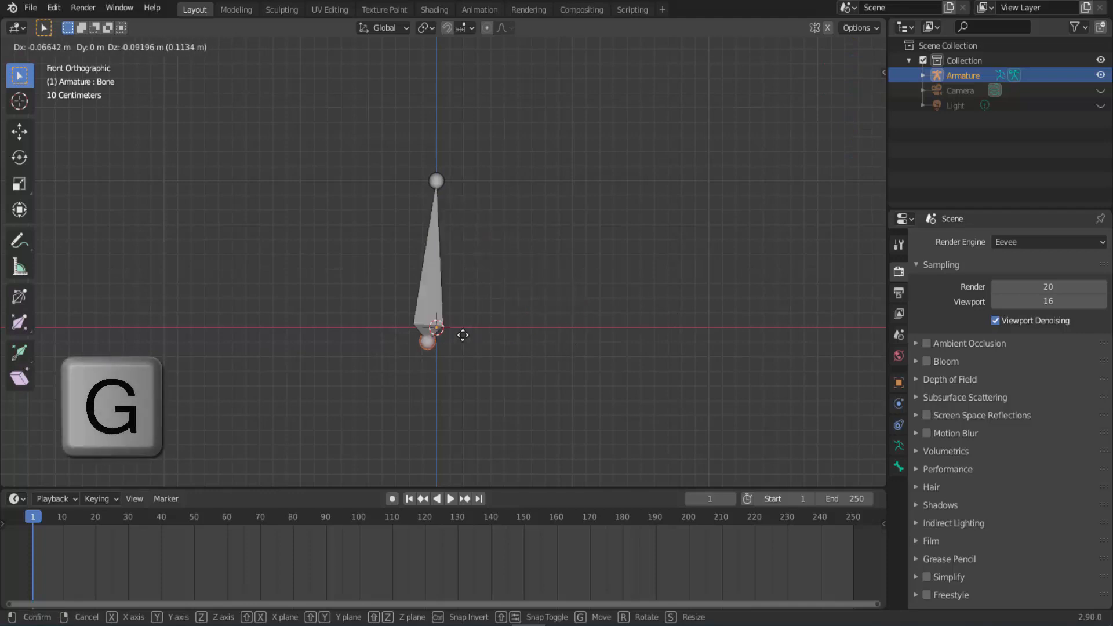
right_click(537, 337)
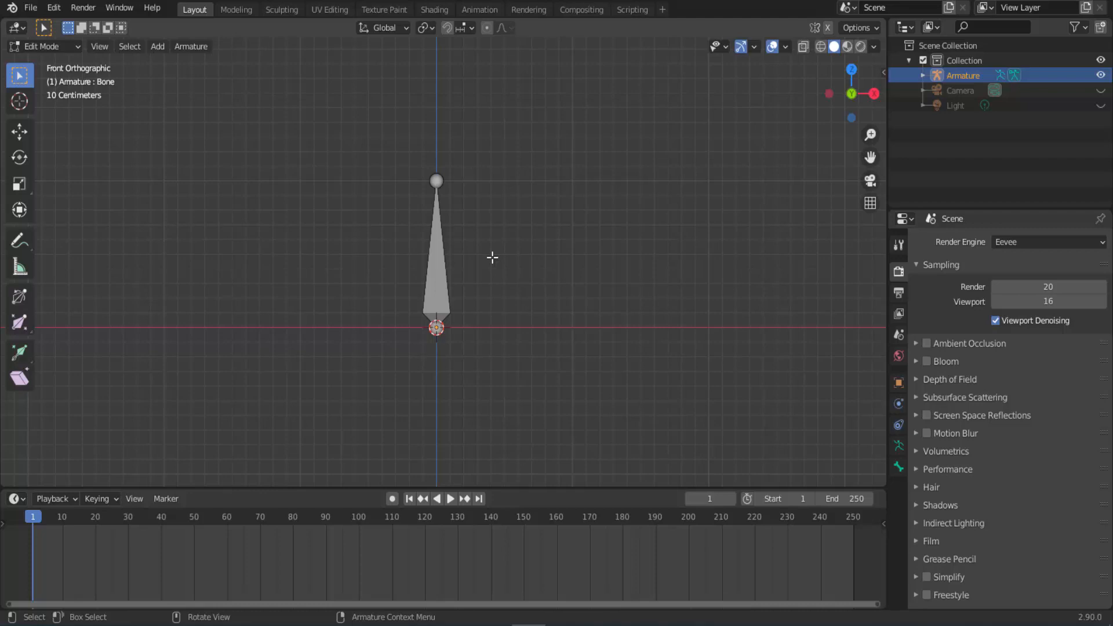
Subdivide the whole bone with the number of cuts set to 2
key("a")
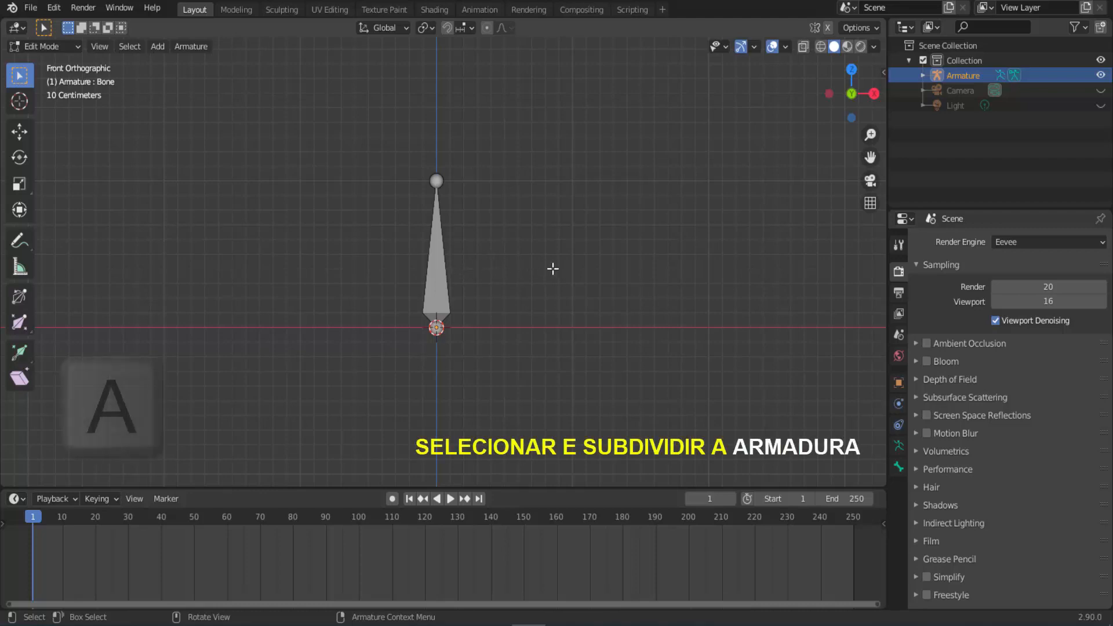
key("a")
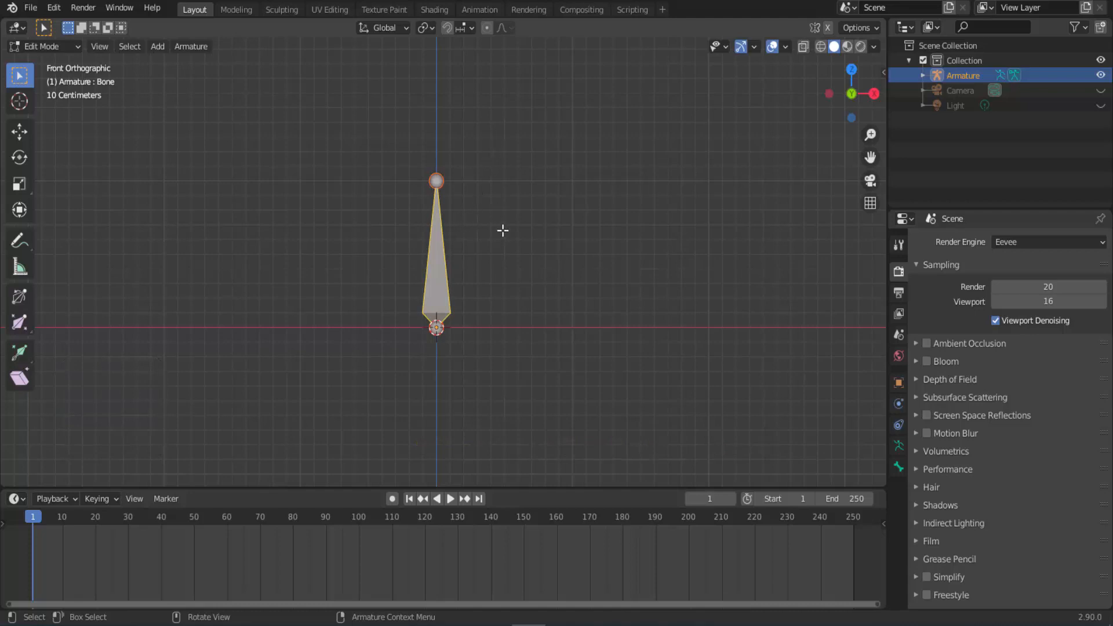
right_click(740, 144)
left_click(739, 144)
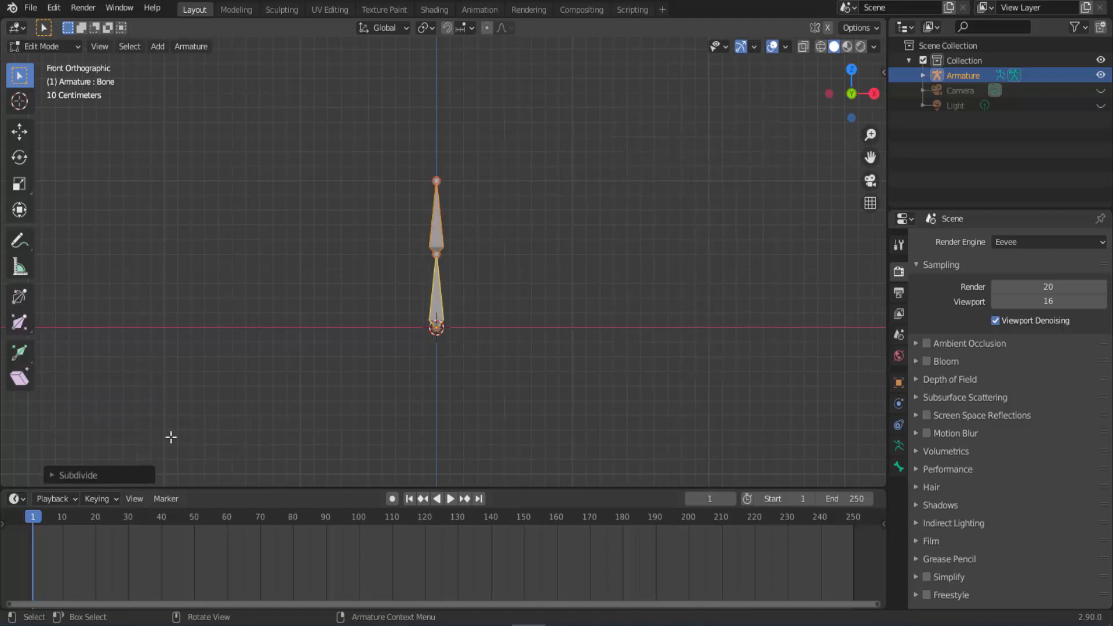
left_click(49, 473)
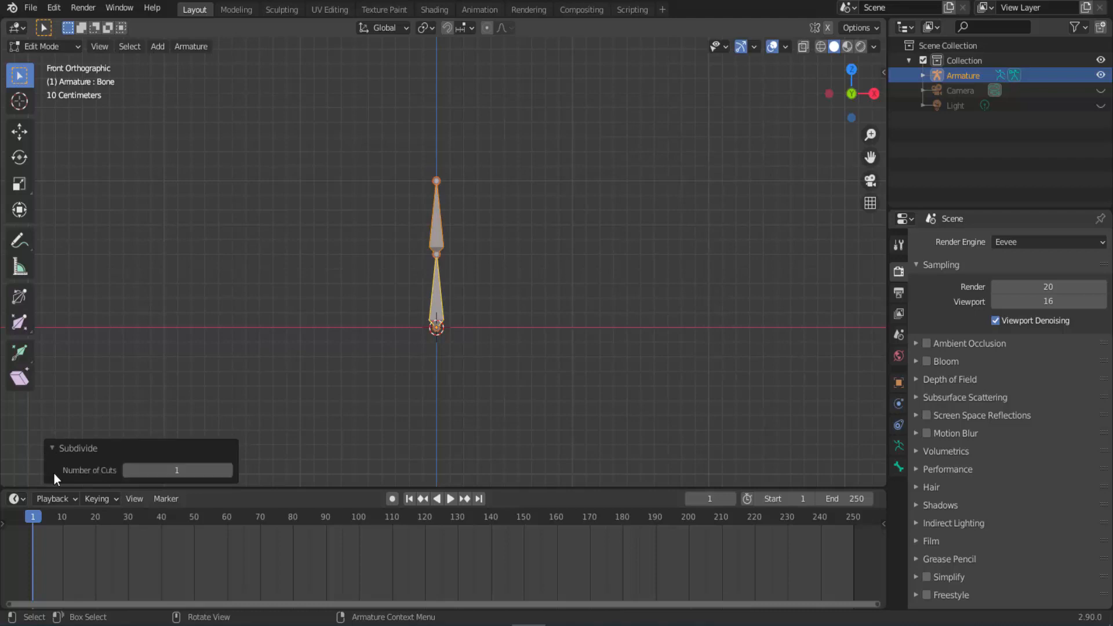
left_click(176, 470)
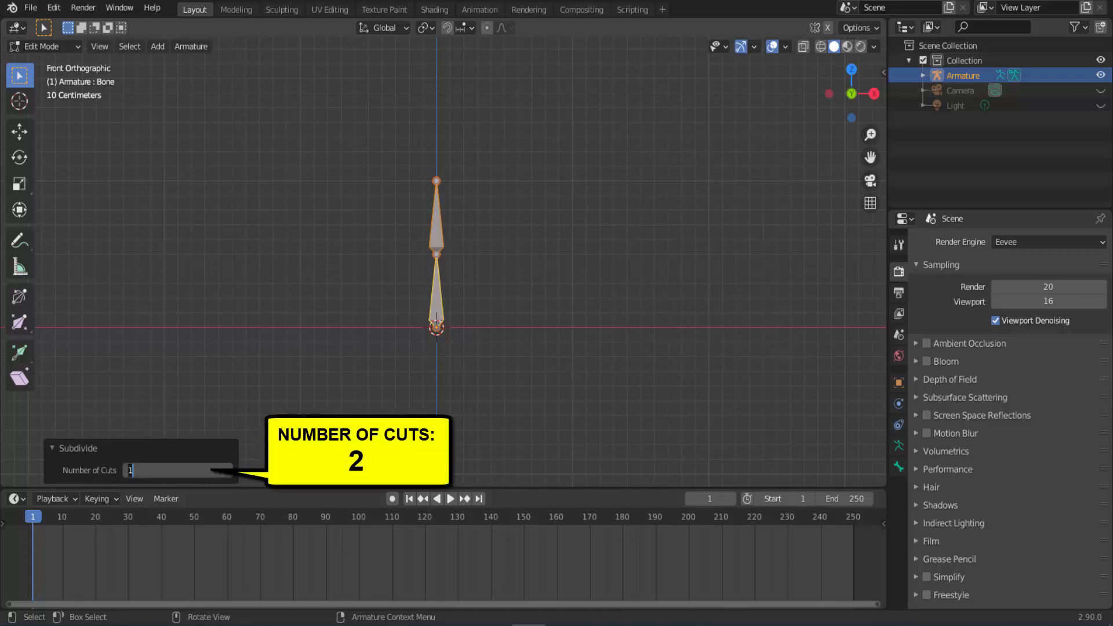
key("Return")
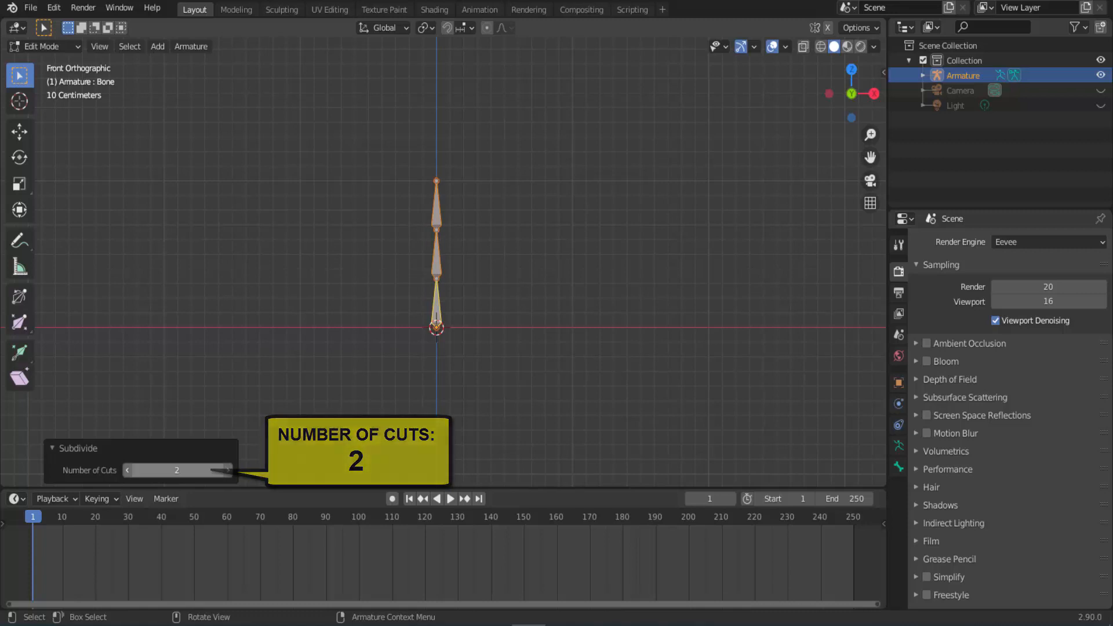
left_click(53, 450)
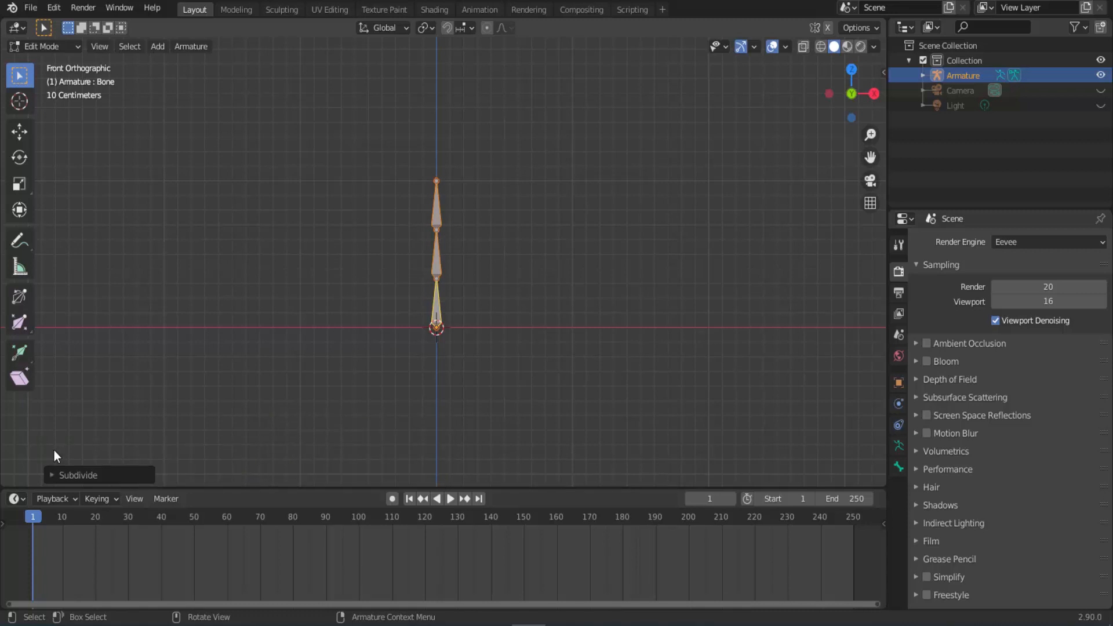
Scale up the middle bone of the chain by a factor of about 1.48
scroll(533, 285, "up", 4)
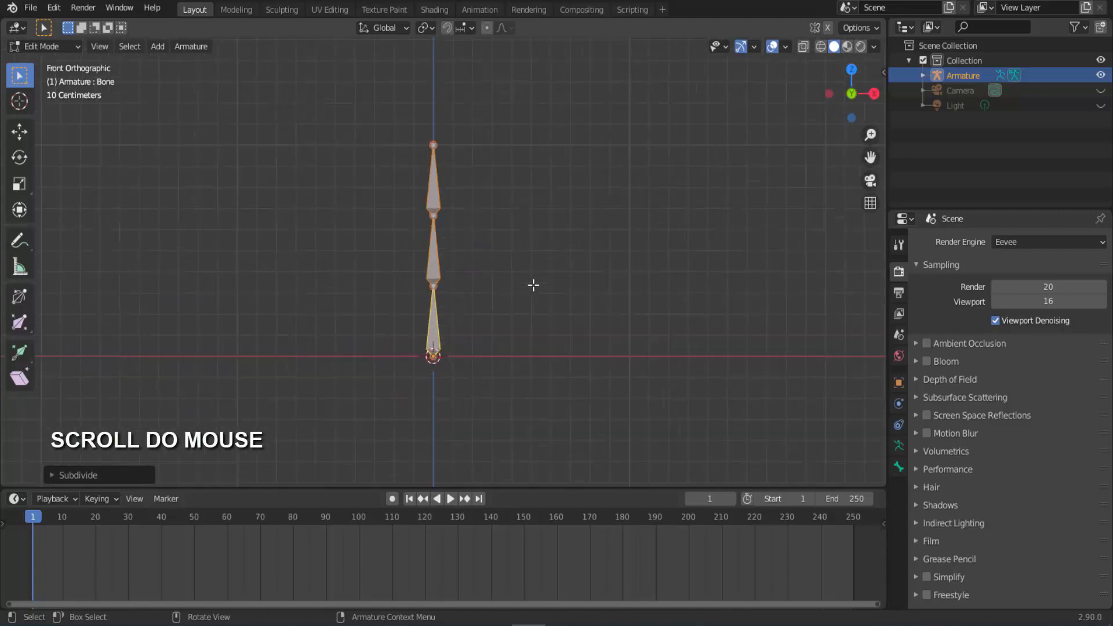
left_click(436, 272)
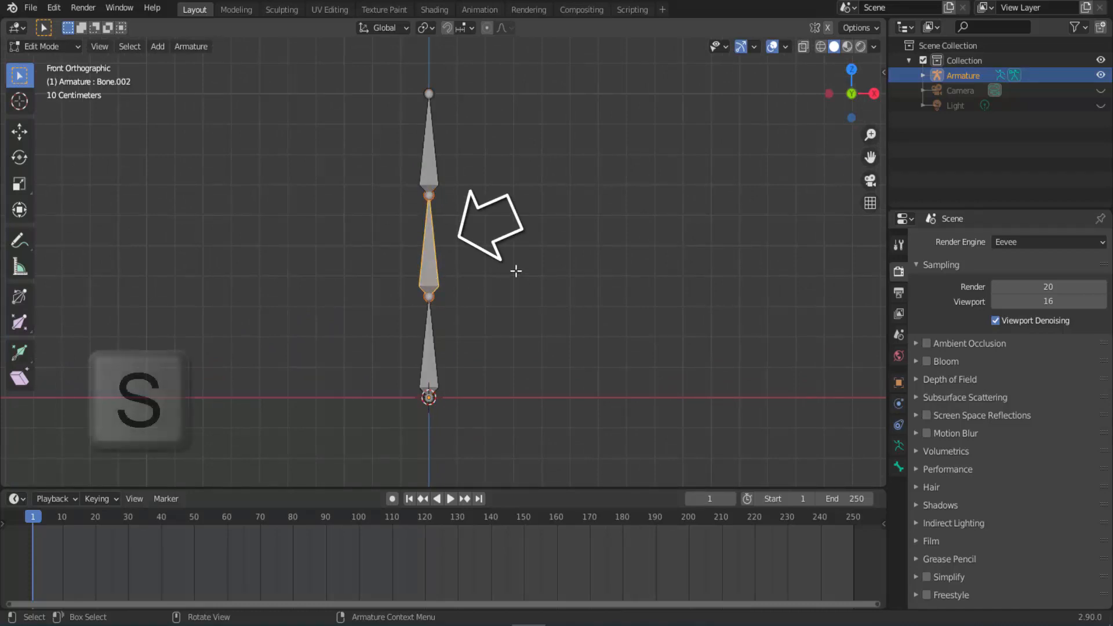
key("s")
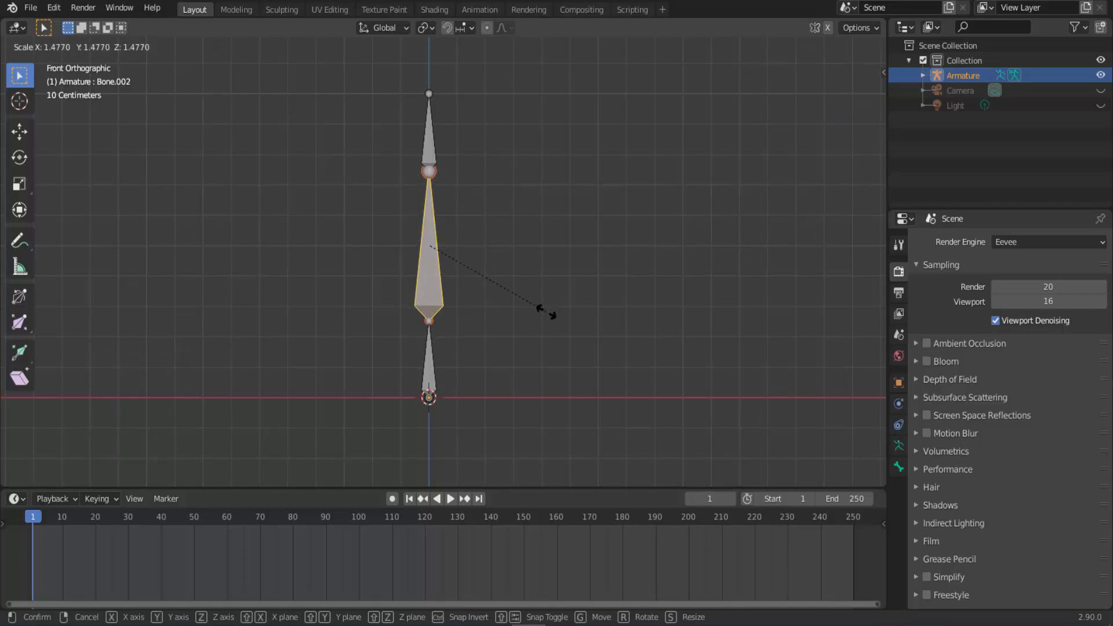
left_click(545, 312)
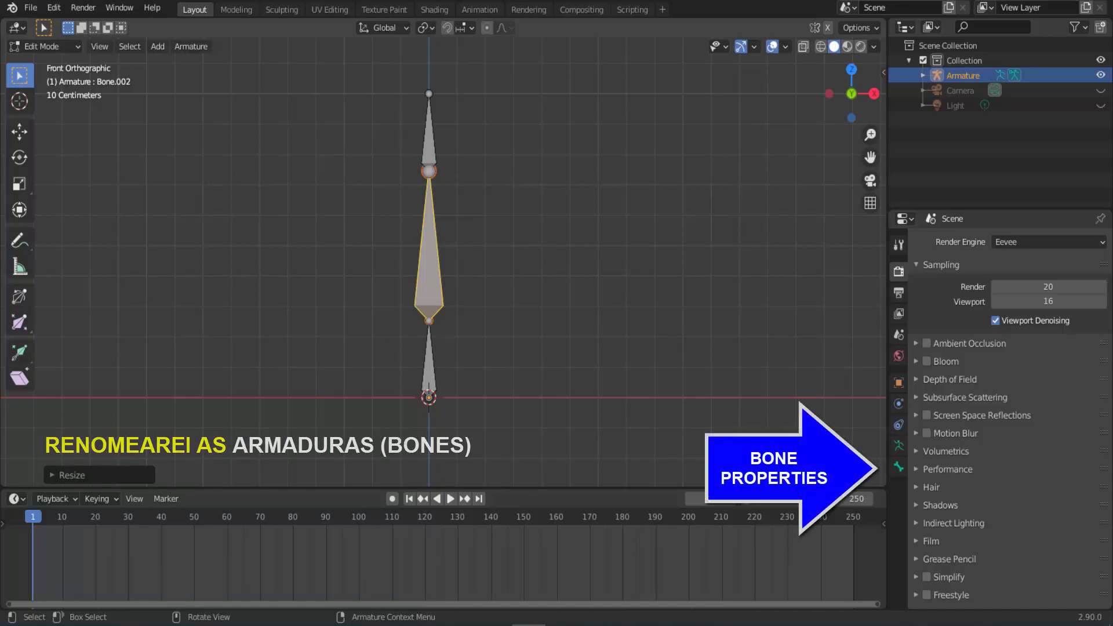
Rename the lowest bone of the chain as "osso final"
left_click(898, 466)
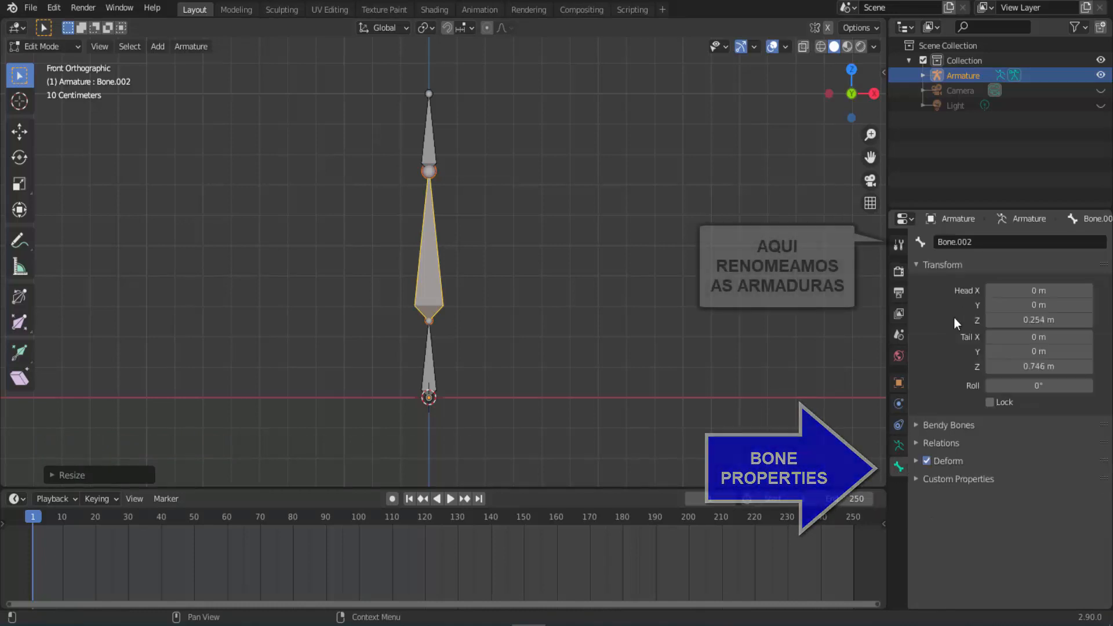
left_click(438, 365)
left_click(957, 243)
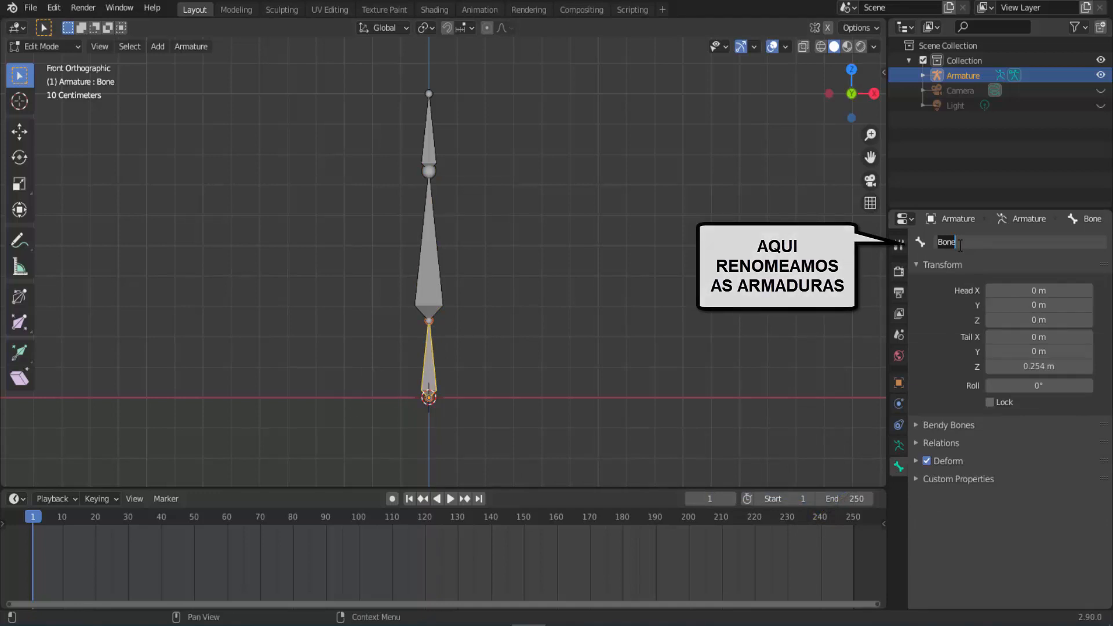
type("osso final")
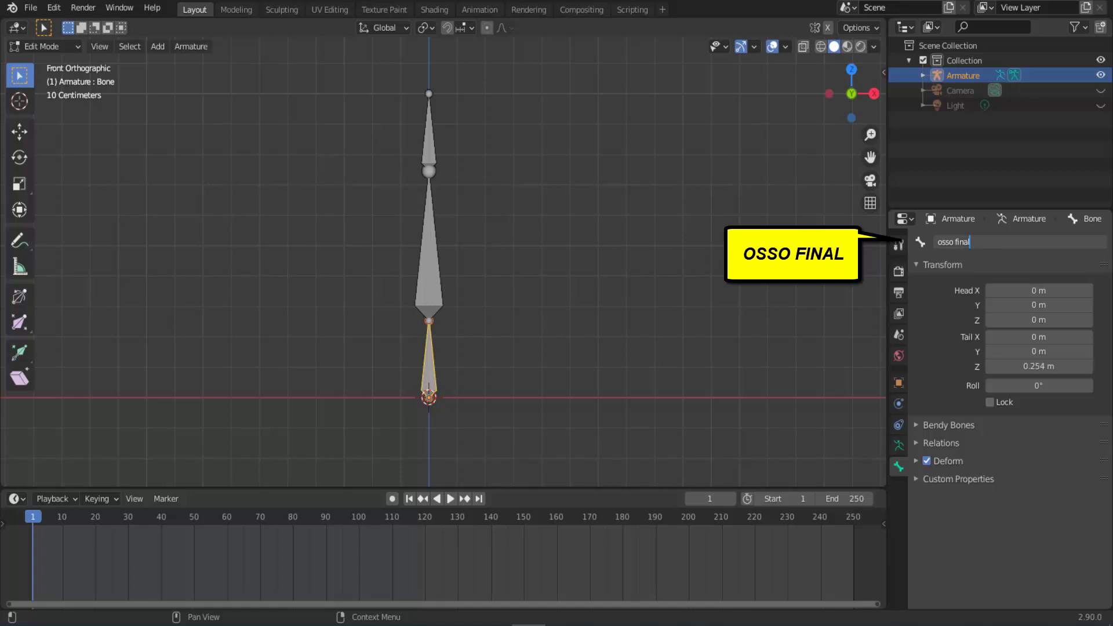
key("Return")
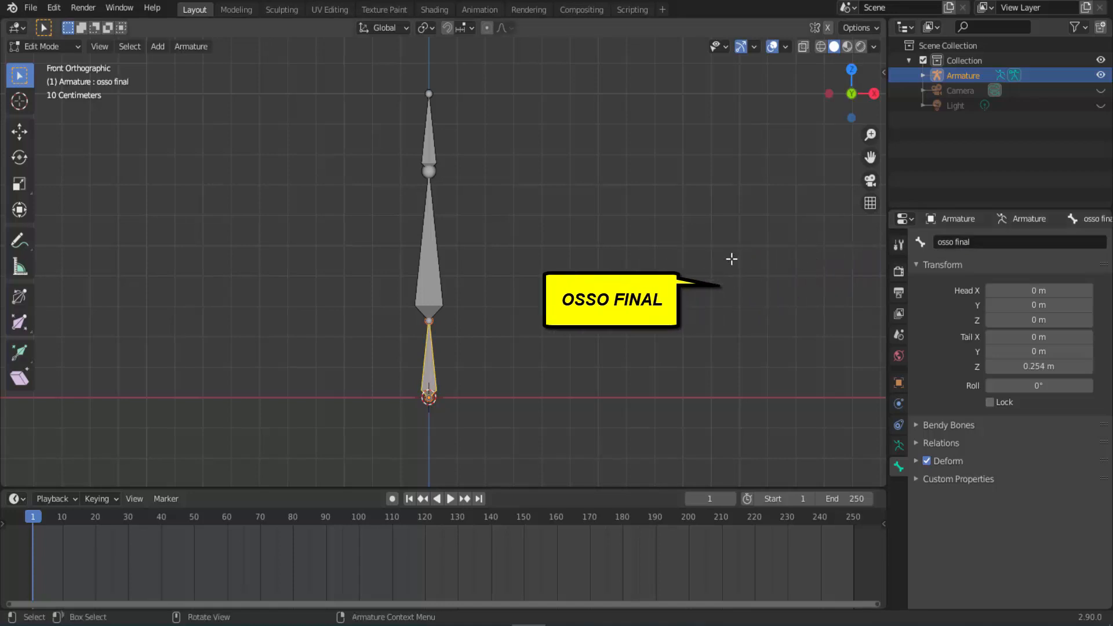
Rename the enlarged middle bone as "osso intermediário"
left_click(427, 270)
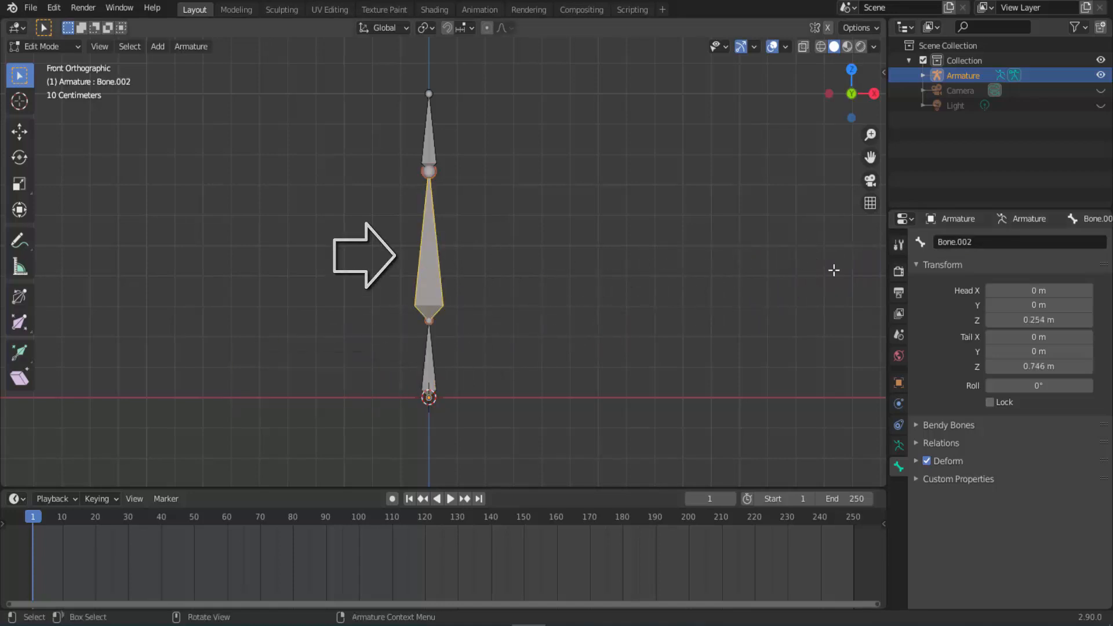
left_click(994, 243)
type("osso")
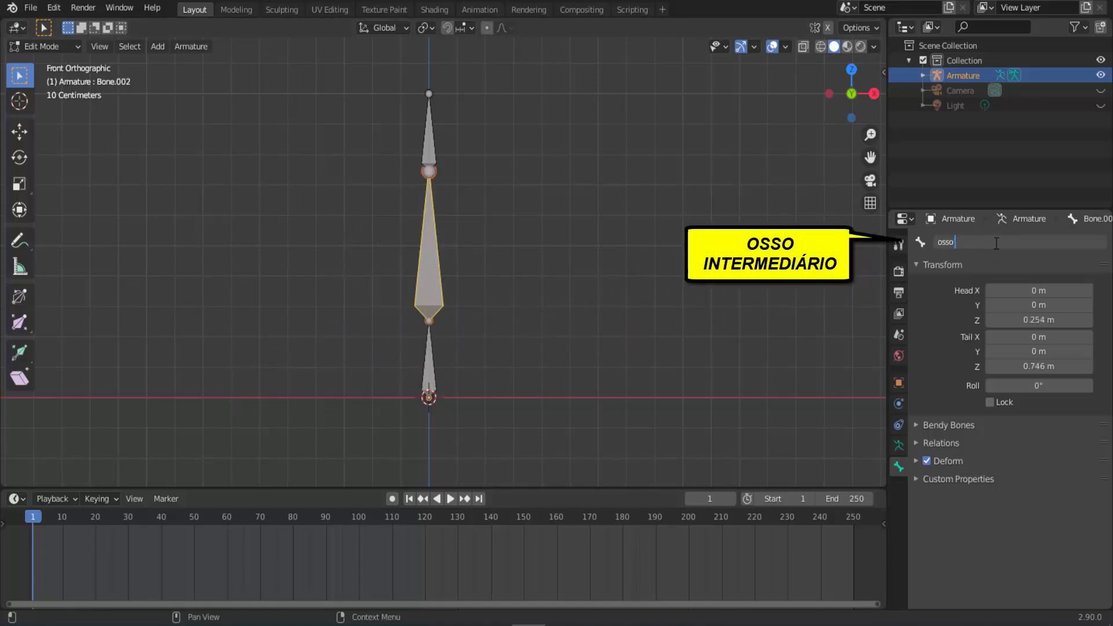
type(" intermedi")
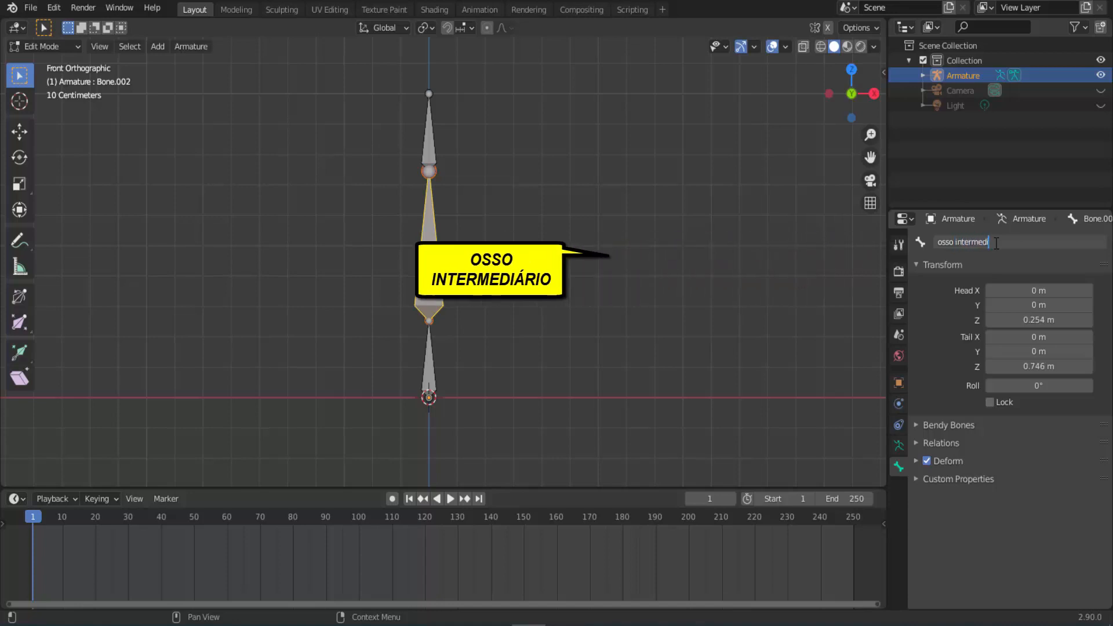
type("ário")
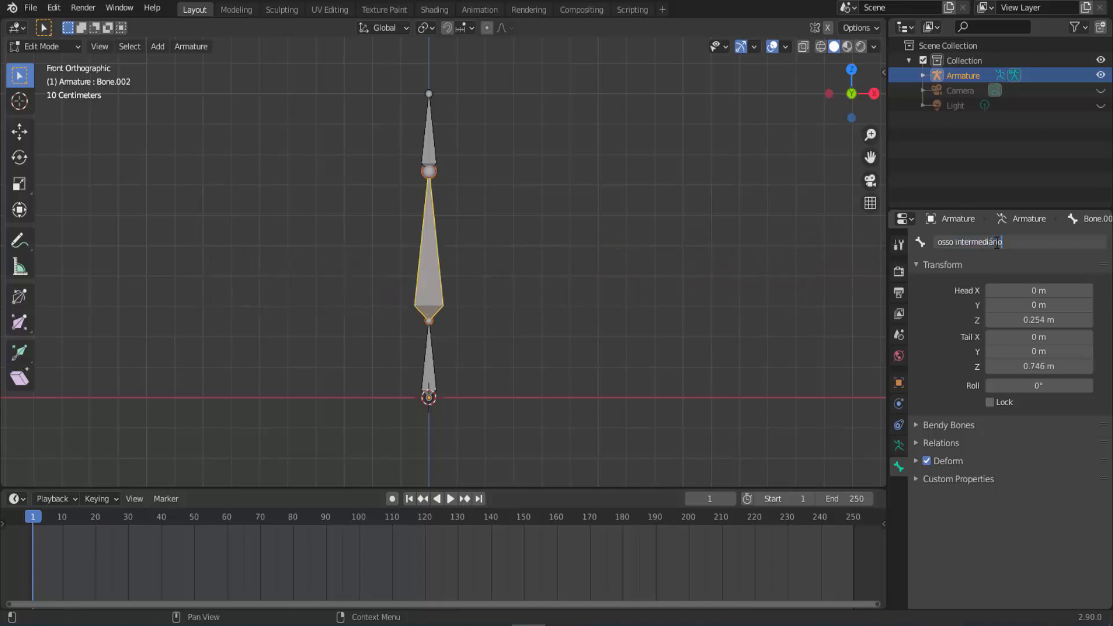
key("Return")
Rename the top bone of the chain as "osso inicial"
left_click(431, 134)
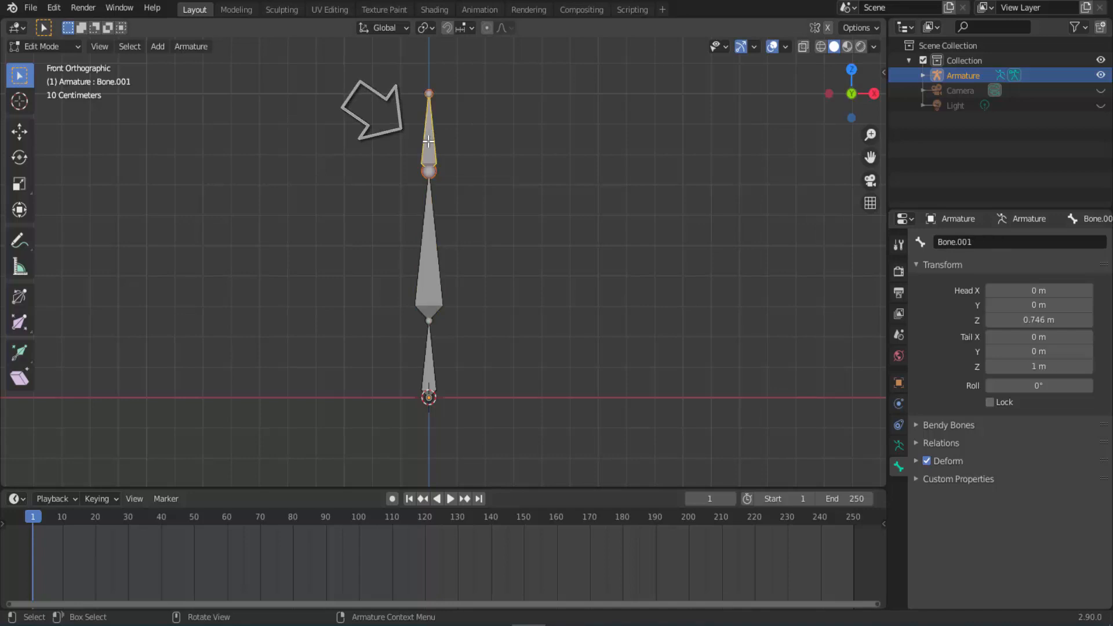
left_click(995, 241)
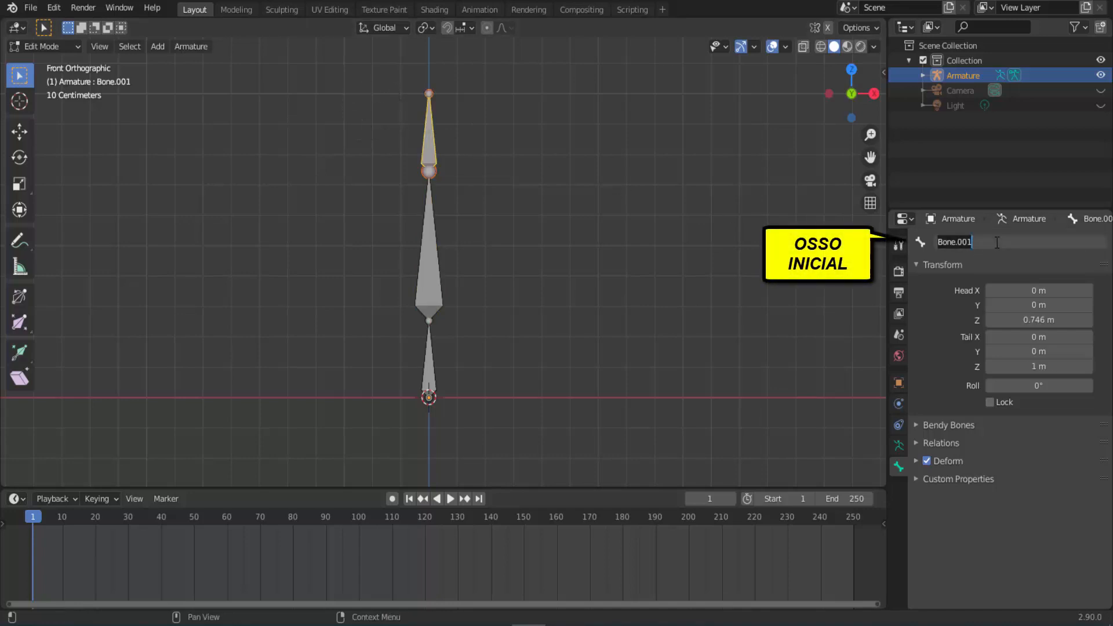
type("osso inicial")
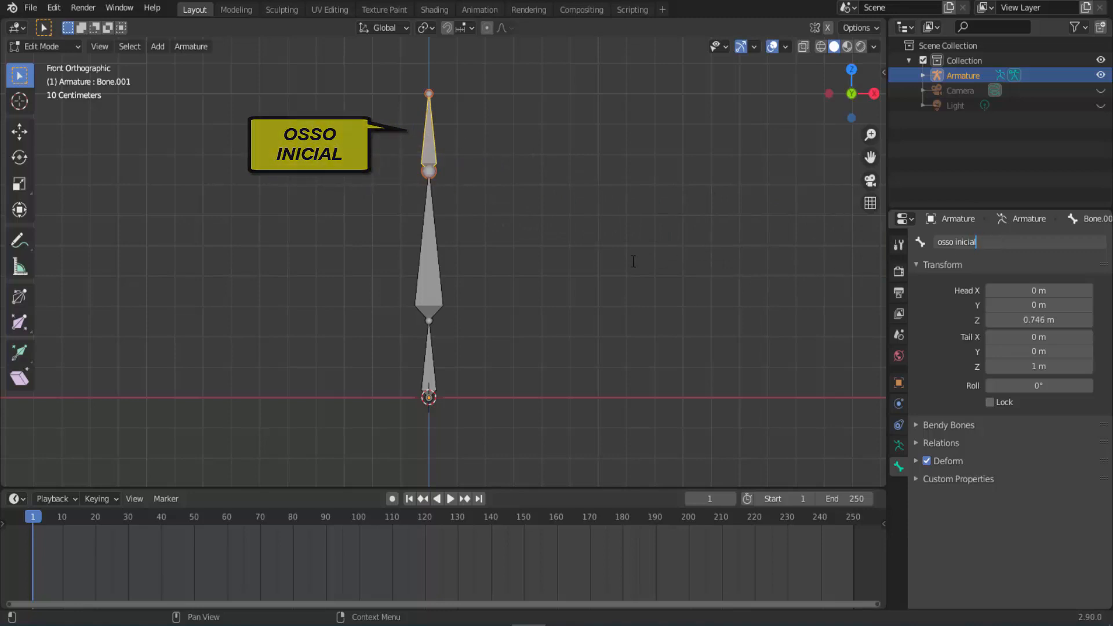
key("Return")
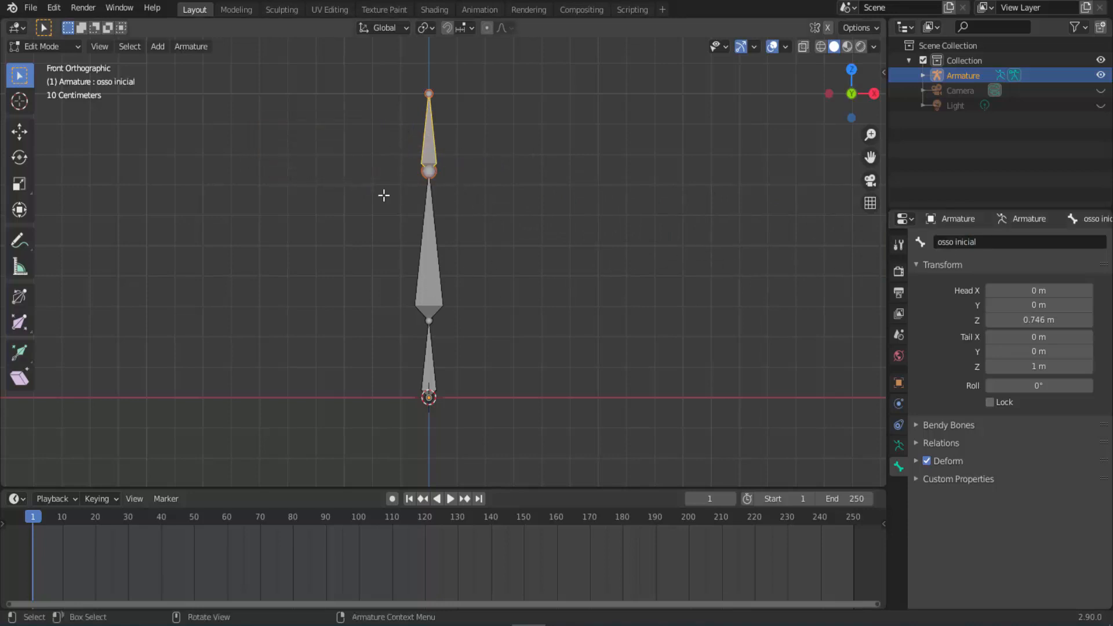
Show the bone names in the armature's viewport display and set the bones to display as B-Bone
left_click(898, 445)
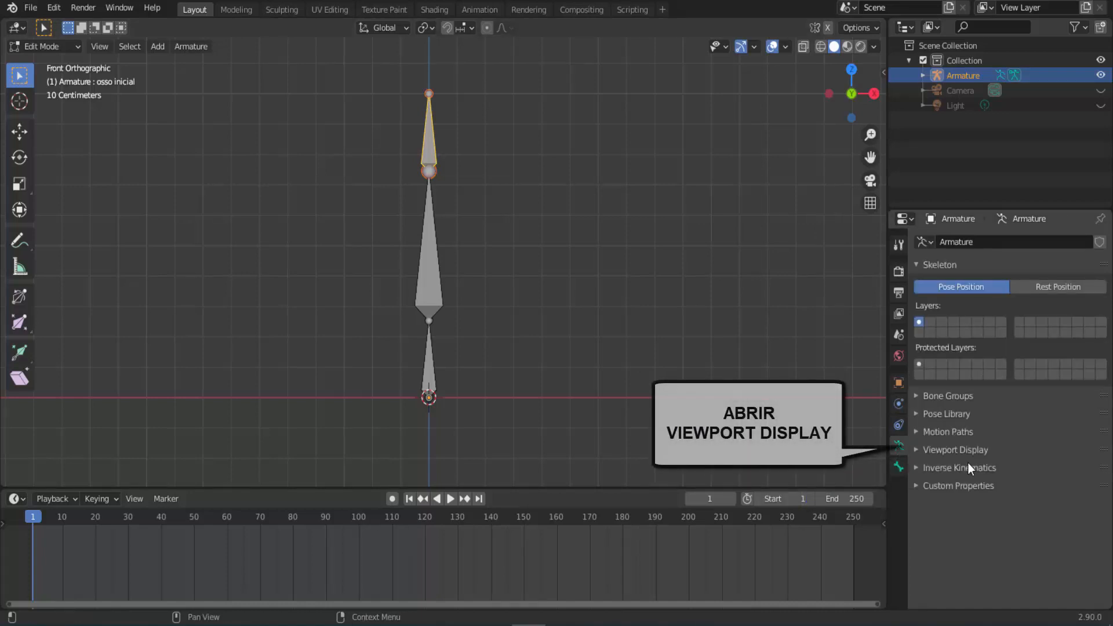
left_click(915, 450)
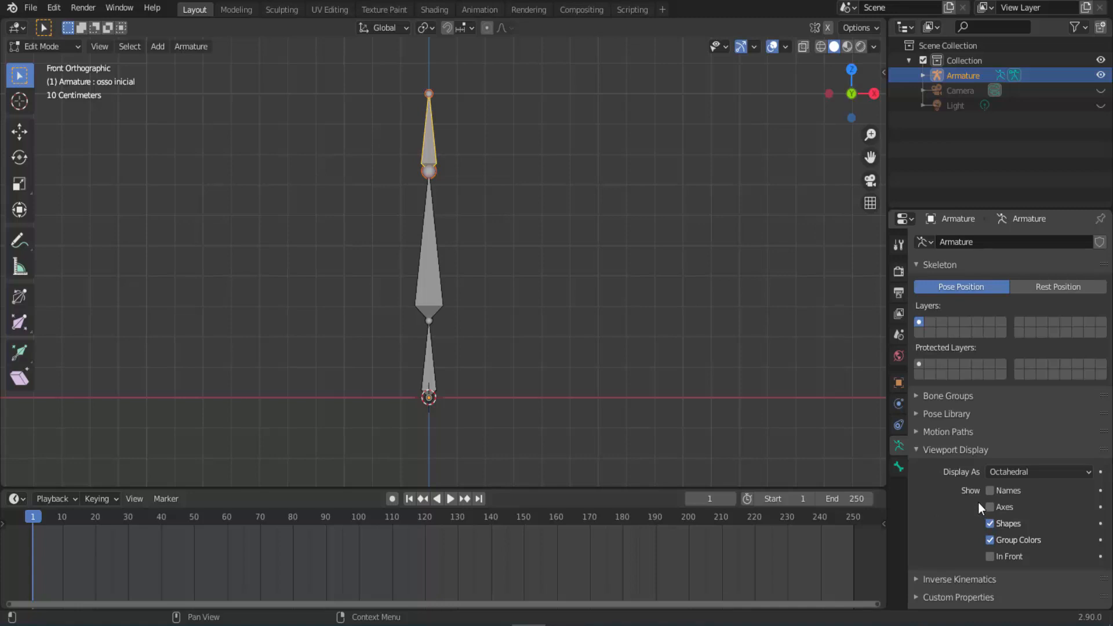
left_click(990, 490)
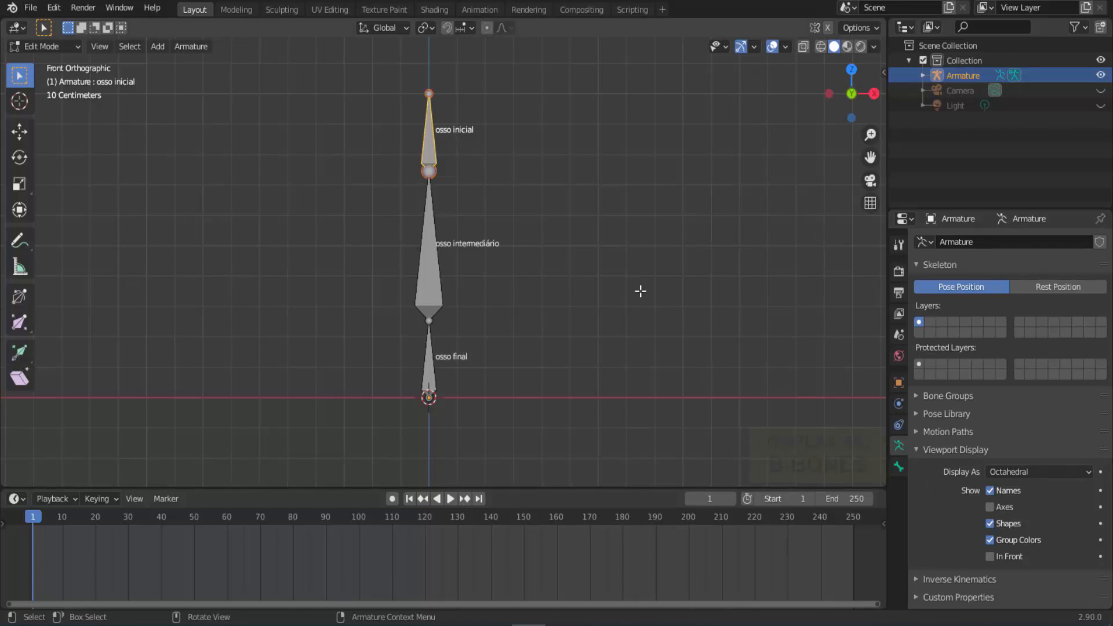
left_click(1049, 471)
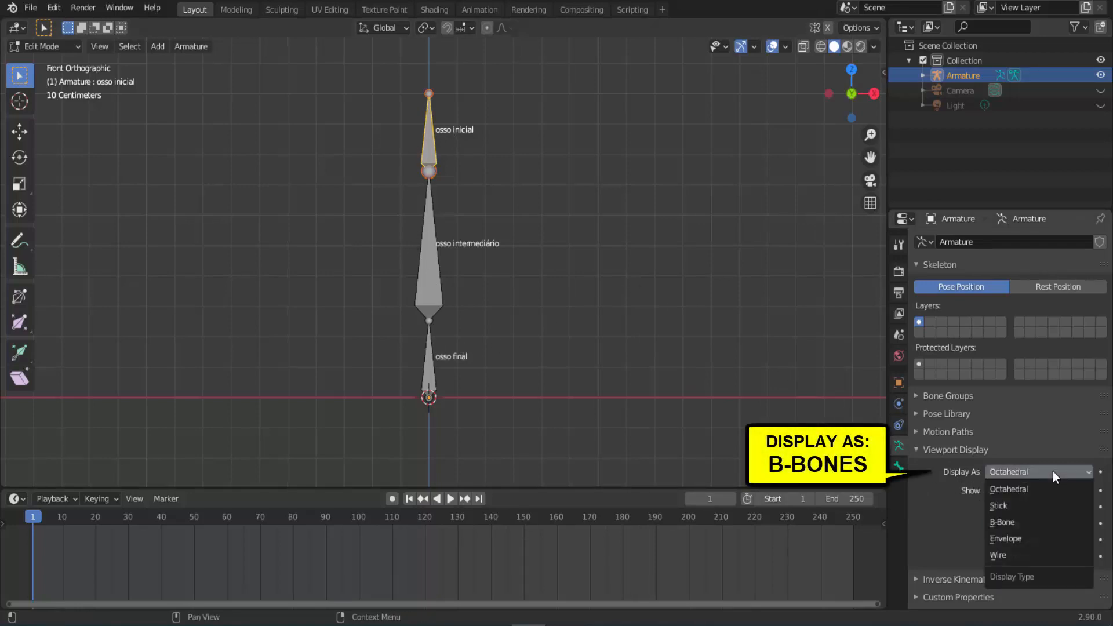
left_click(1003, 522)
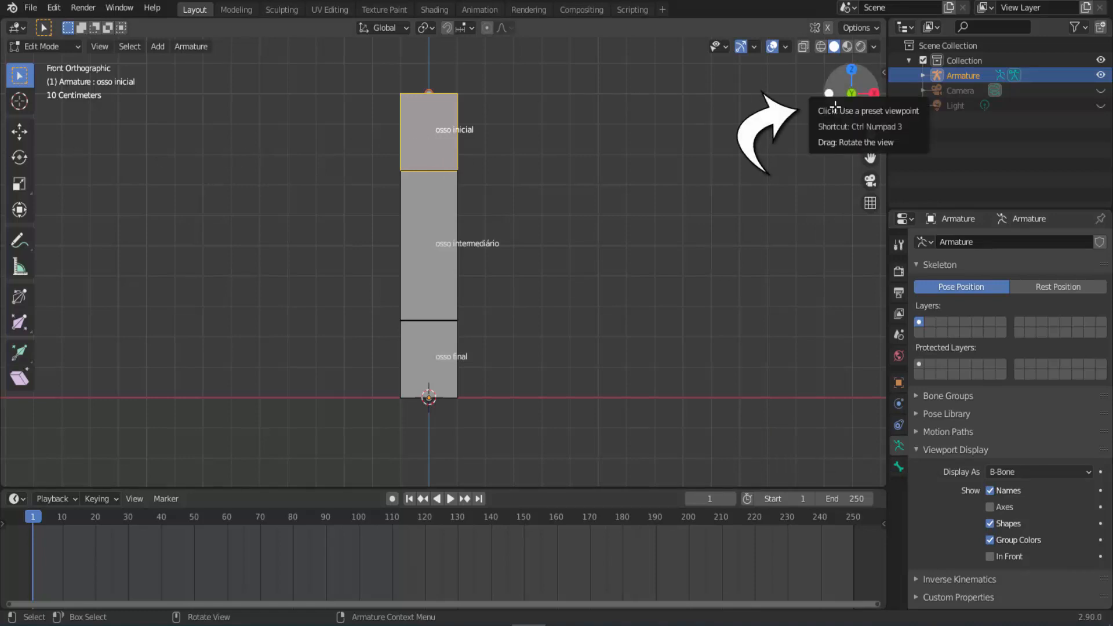
Try moving the top bone sideways away from the chain in a perspective view and undo the move
left_click_drag(830, 94, 768, 119)
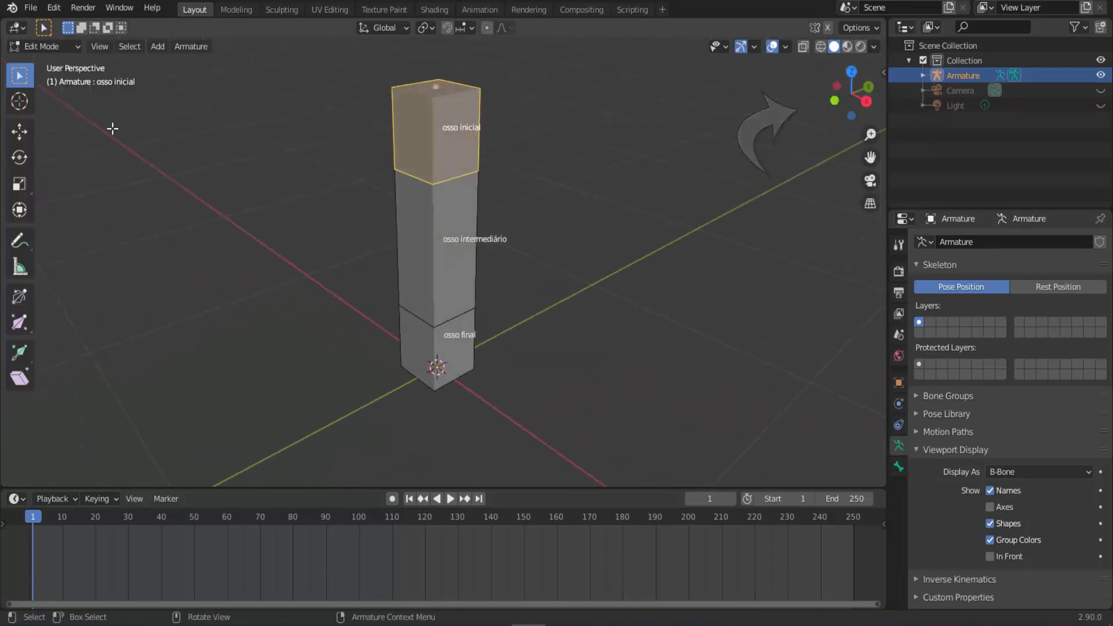
left_click(19, 131)
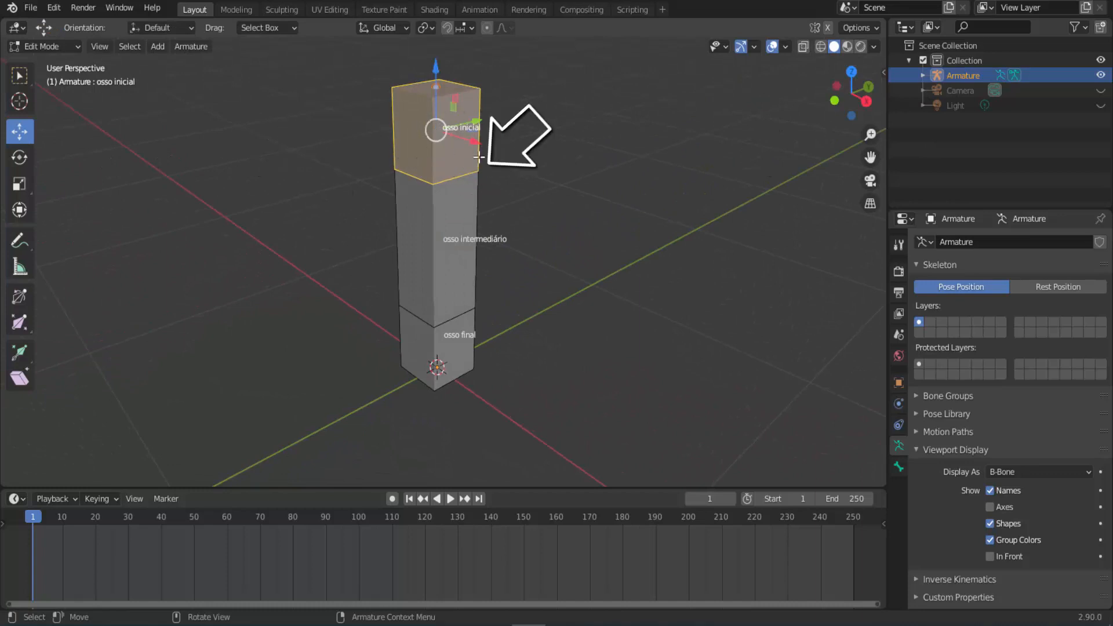
key("g")
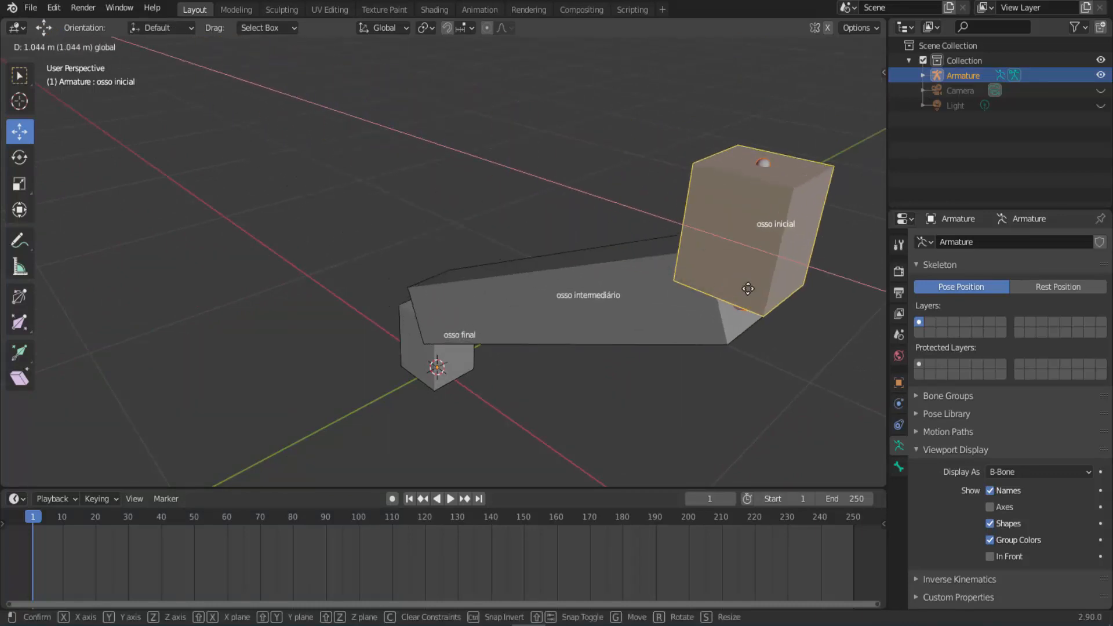
key("ctrl+z")
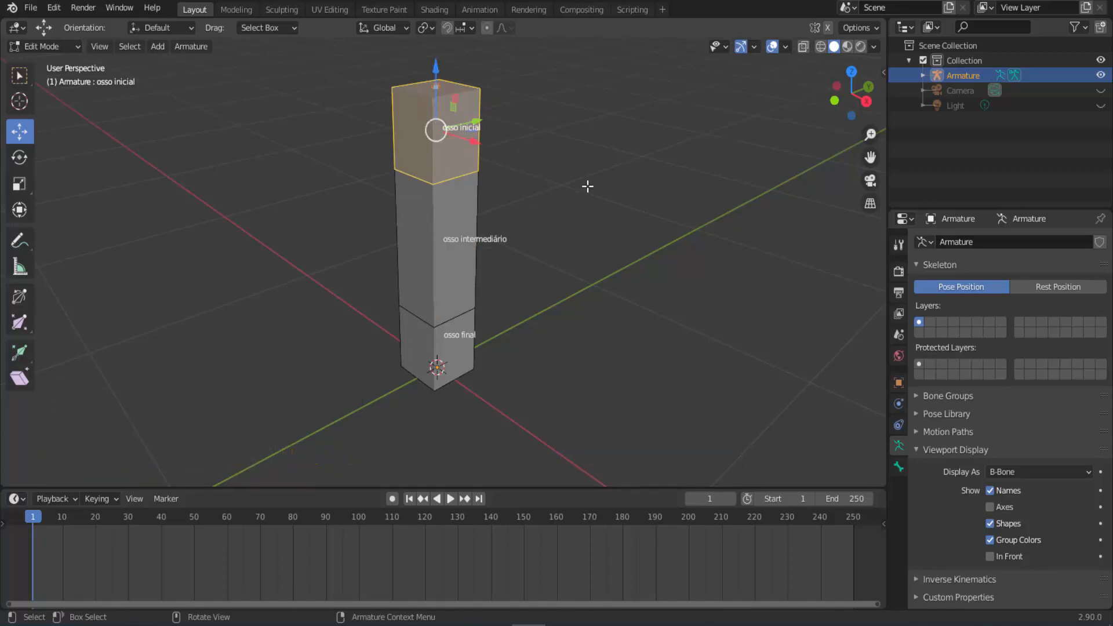
Clear the parent of the top bone "osso inicial"
key("alt+p")
key("alt+p")
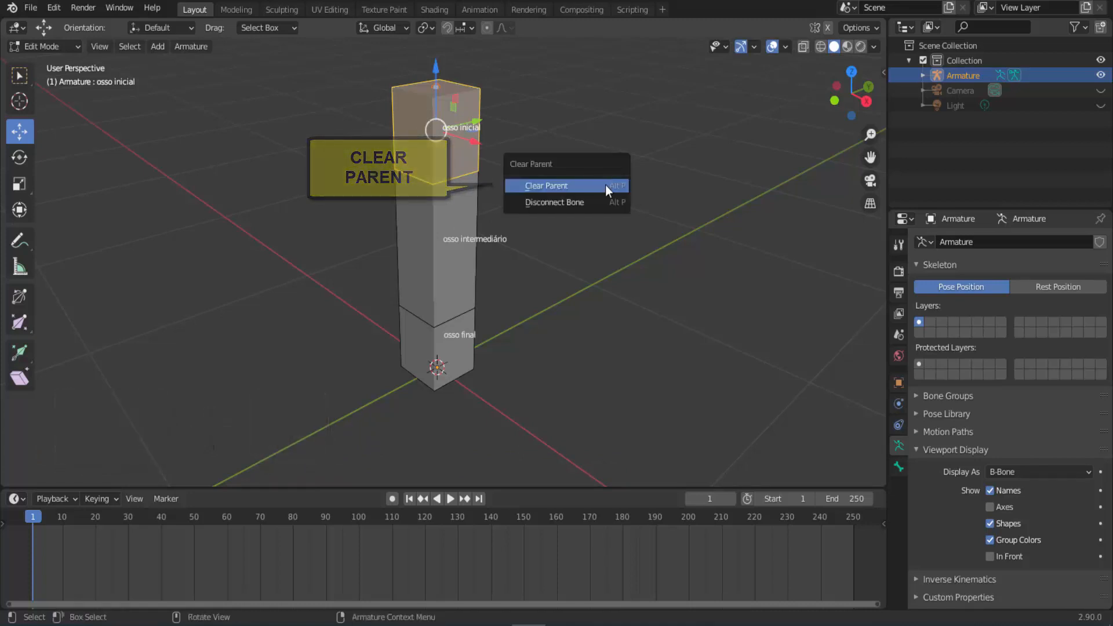
left_click(605, 186)
Test-move the unparented top bone away from the chain and undo that move
key("g")
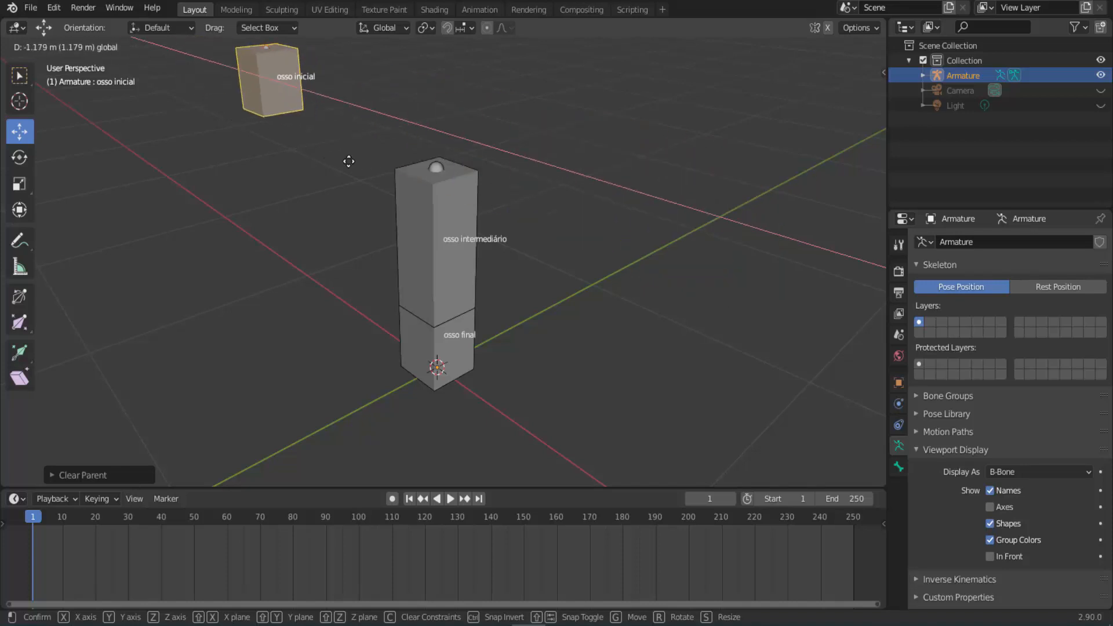
left_click(590, 225)
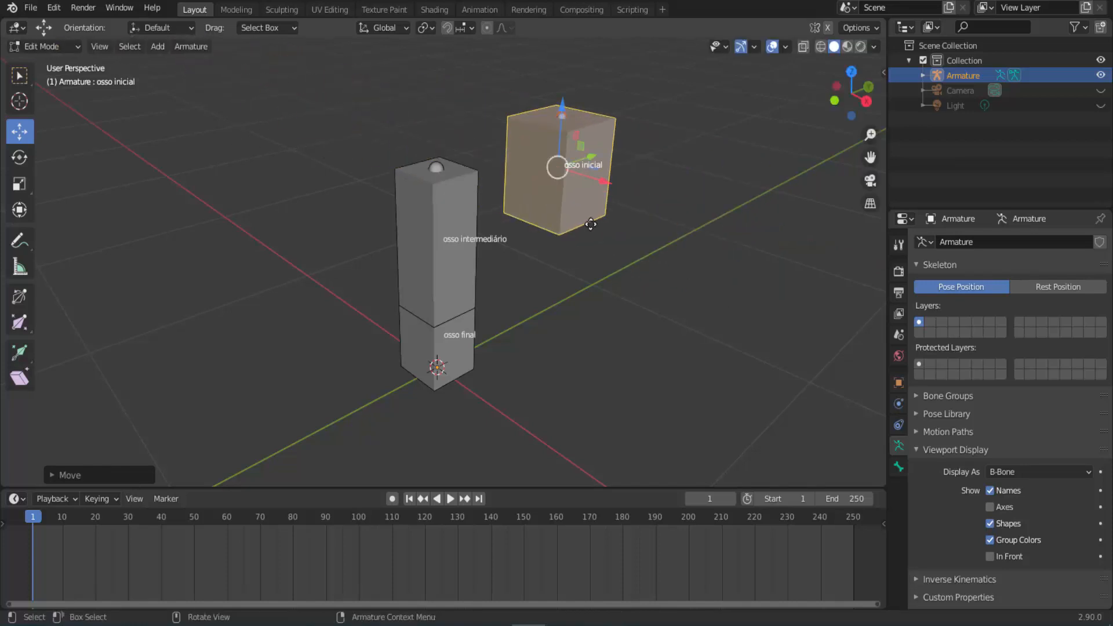
key("ctrl+z")
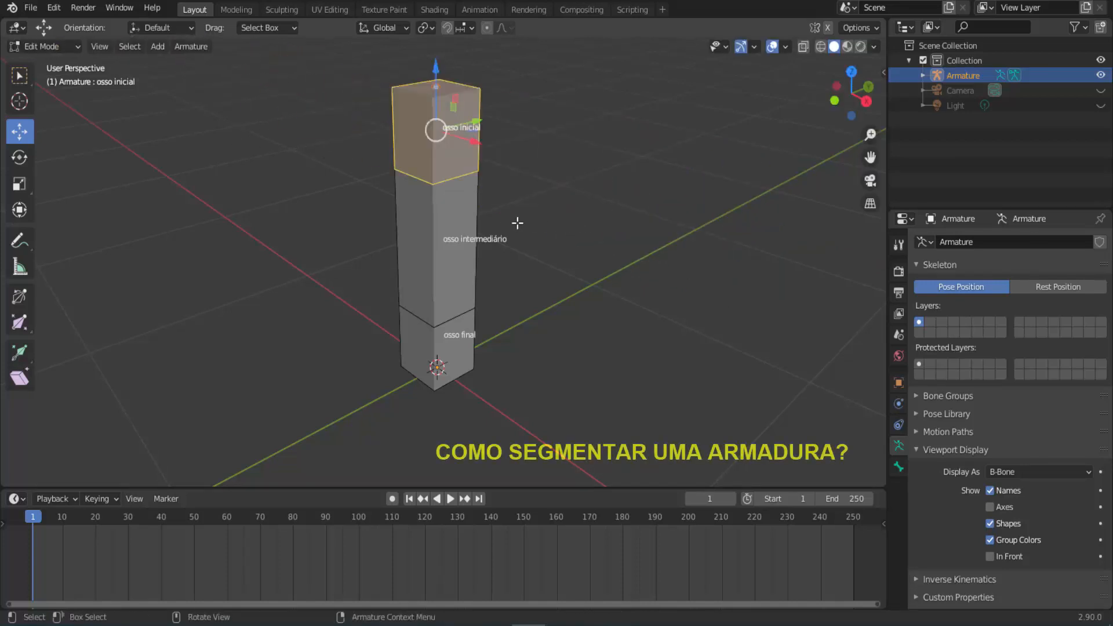
Set the Bendy Bones segments of the middle bone "osso intermediário" to 6
left_click(465, 232)
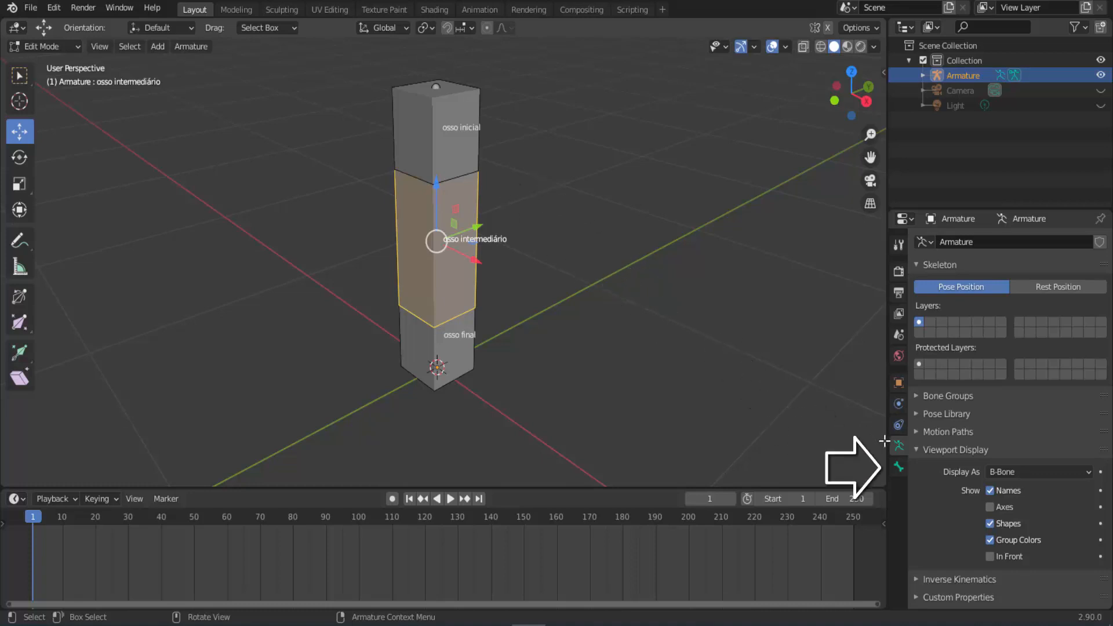
left_click(898, 466)
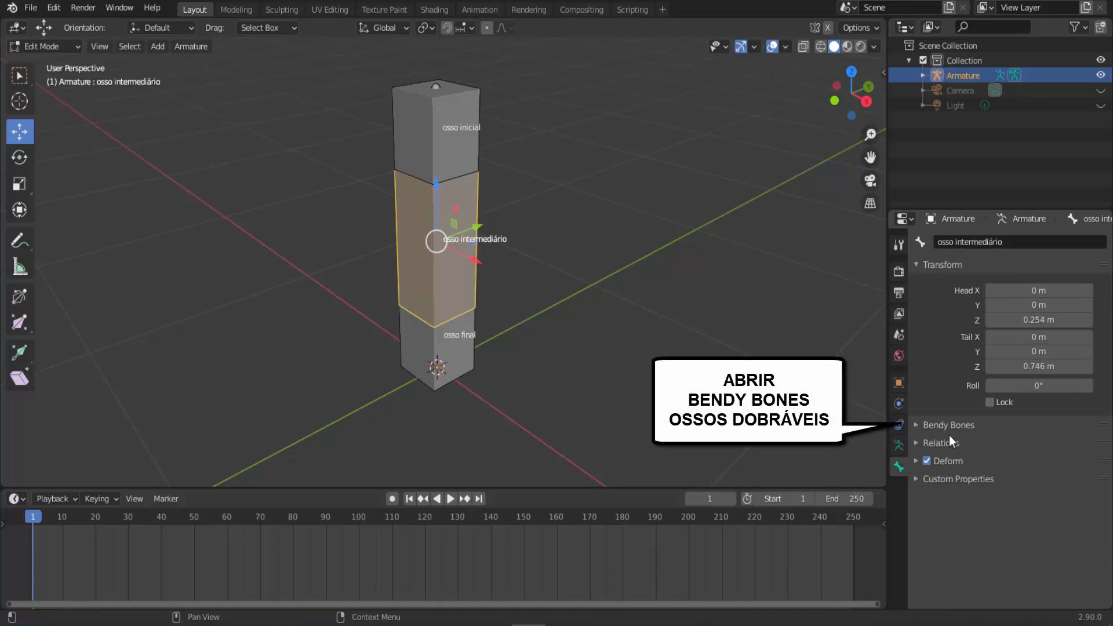
left_click(921, 426)
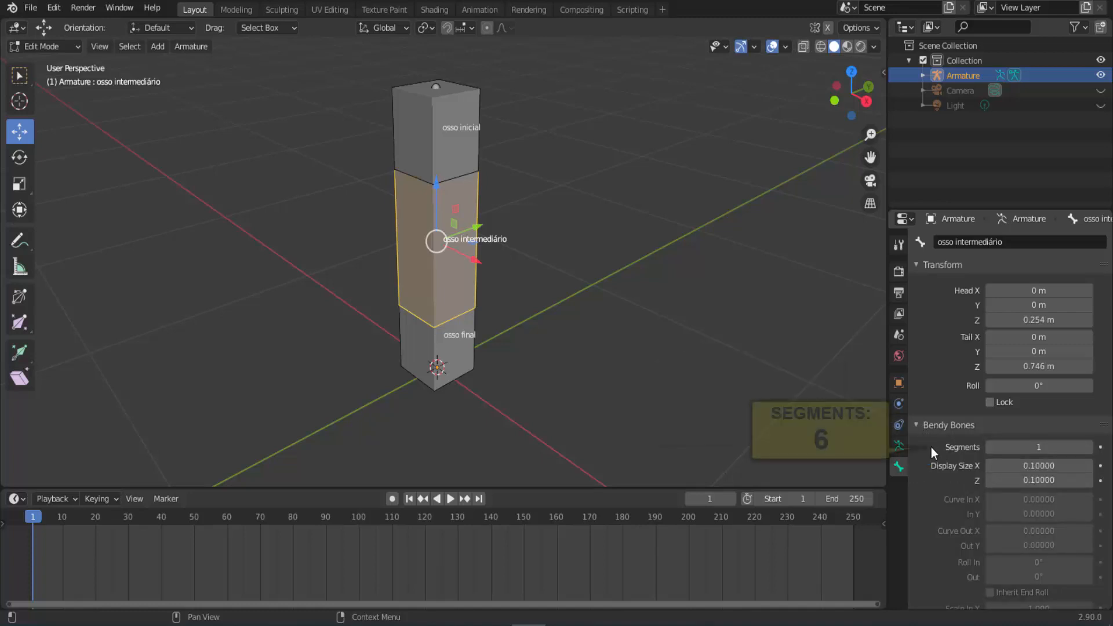
double_click(997, 447)
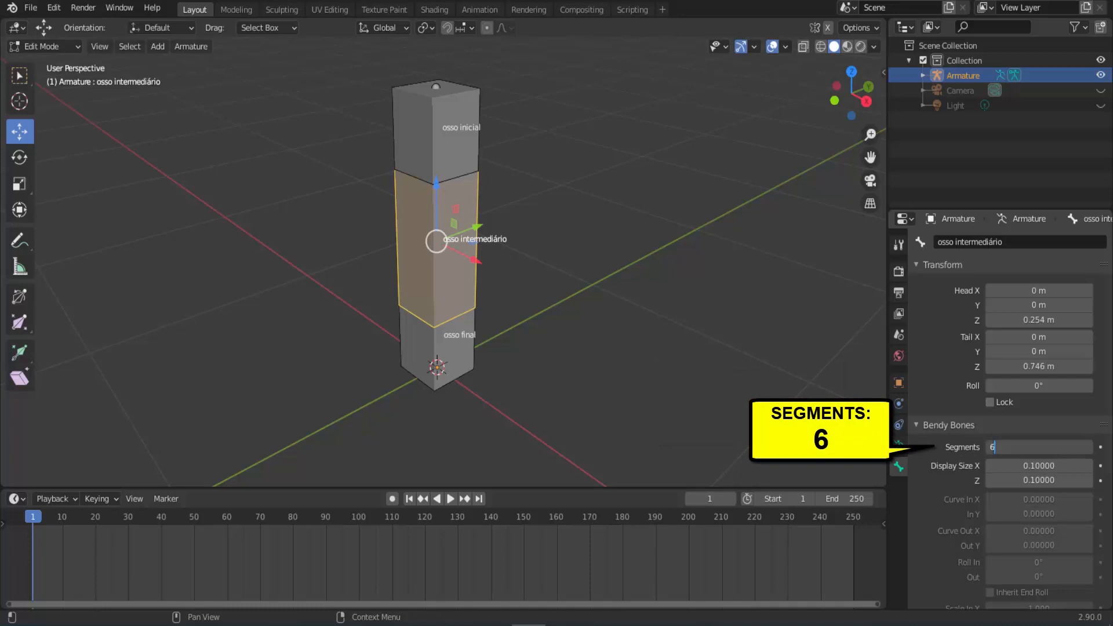
type("6")
key("Return")
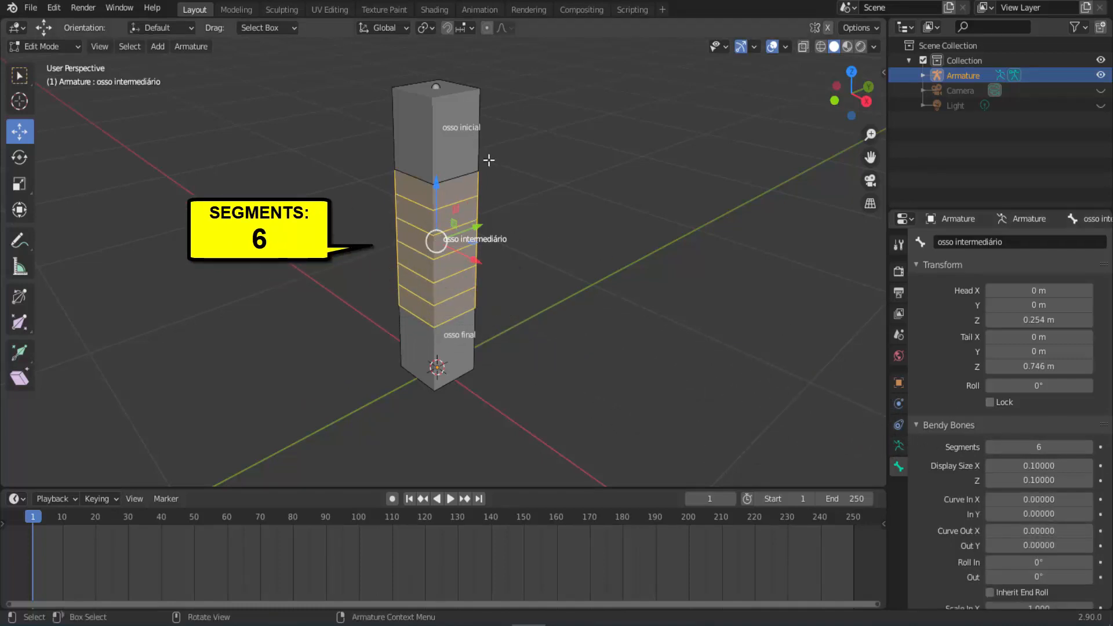
Test the bending by moving the lowest bone about 0.58 m and the top bone along X, undoing each move
left_click(456, 355)
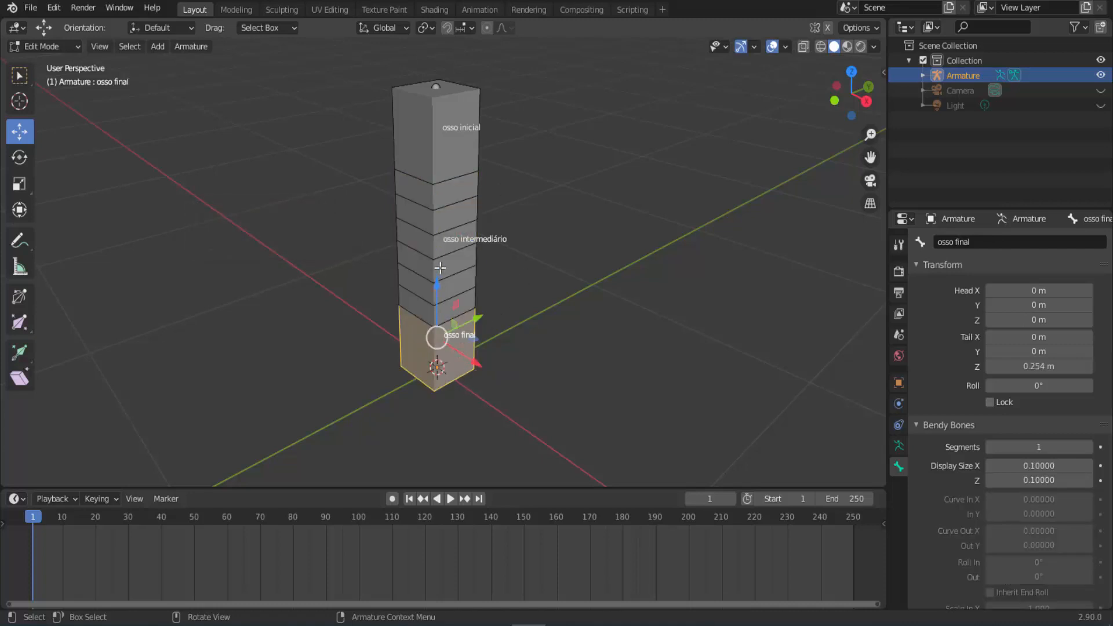
left_click_drag(472, 364, 623, 384)
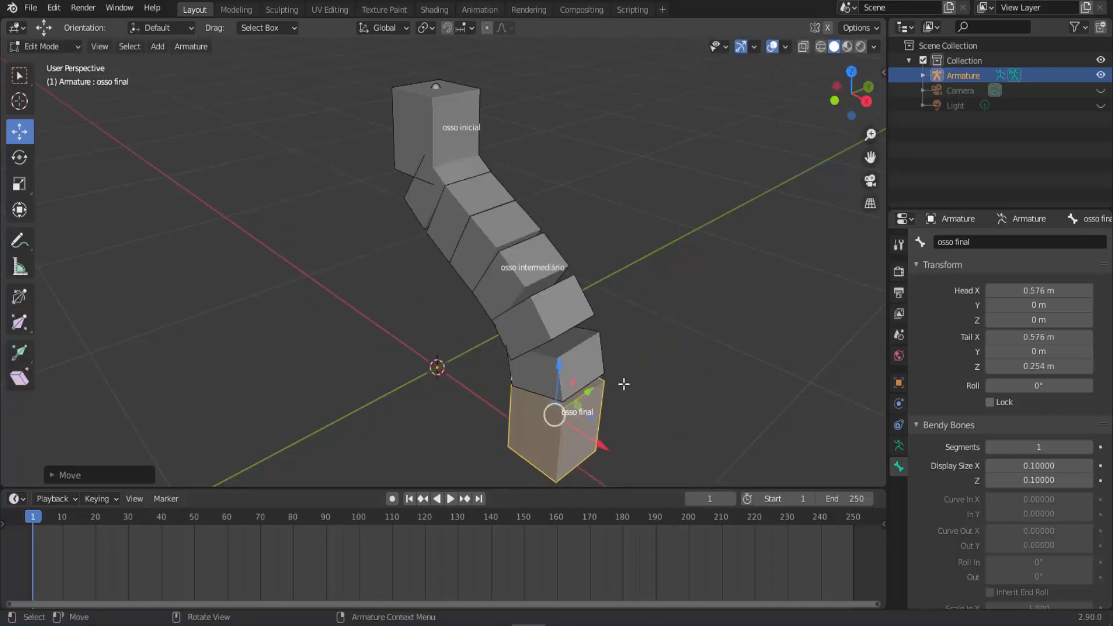
key("ctrl+z")
left_click(470, 118)
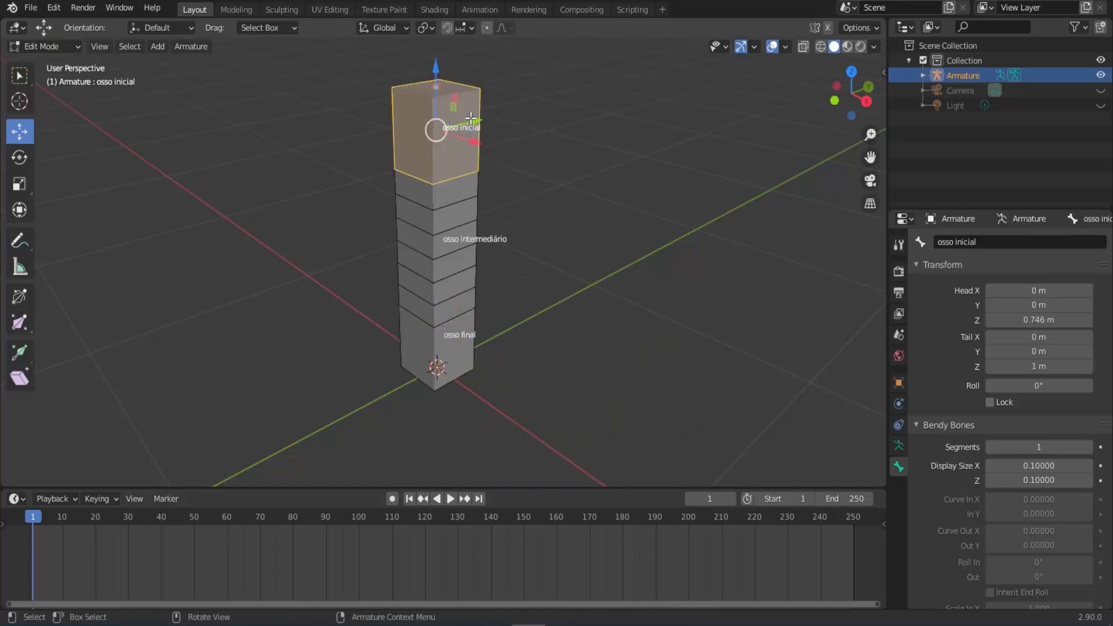
left_click_drag(474, 142, 567, 177)
key("ctrl+z")
Switch the armature to Pose Mode and add the middle bone to the selection as the active bone
left_click(79, 49)
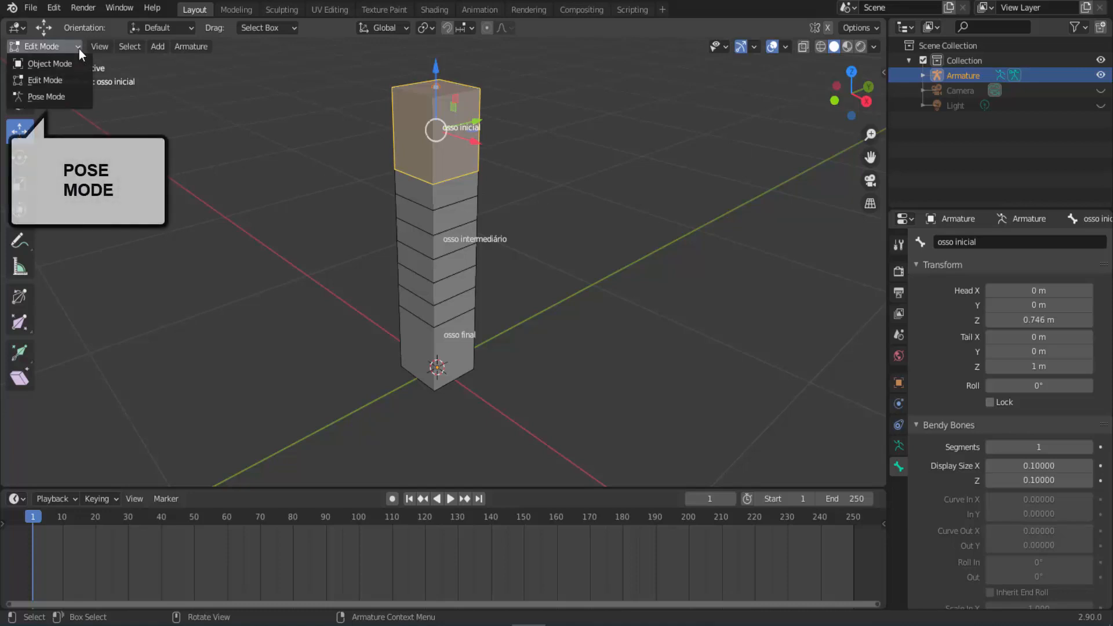
left_click(64, 95)
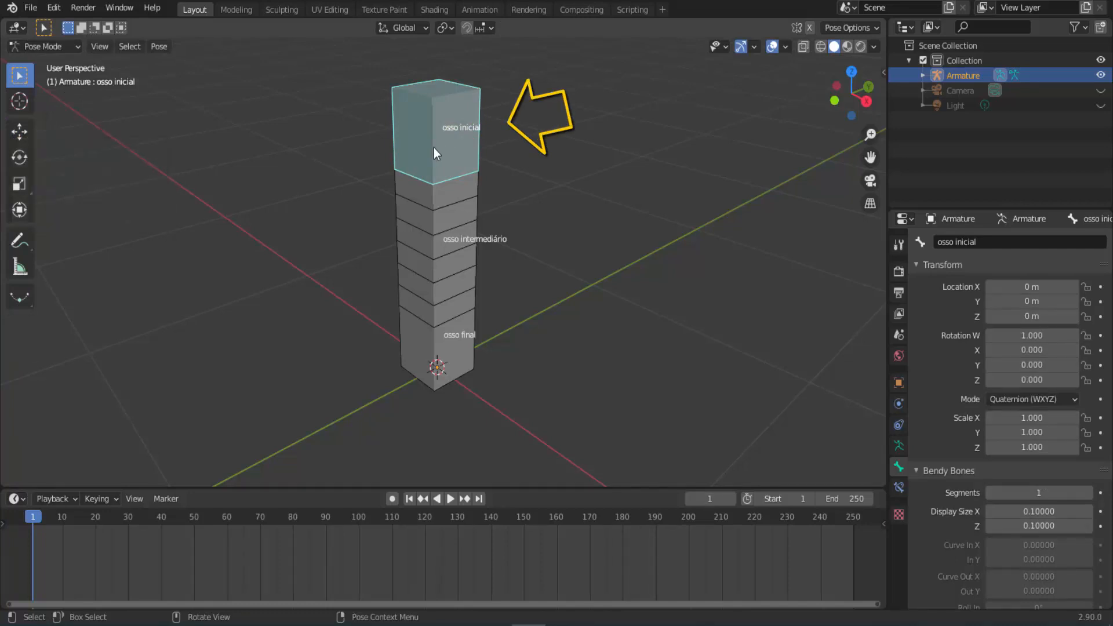
left_click(451, 246, "shift")
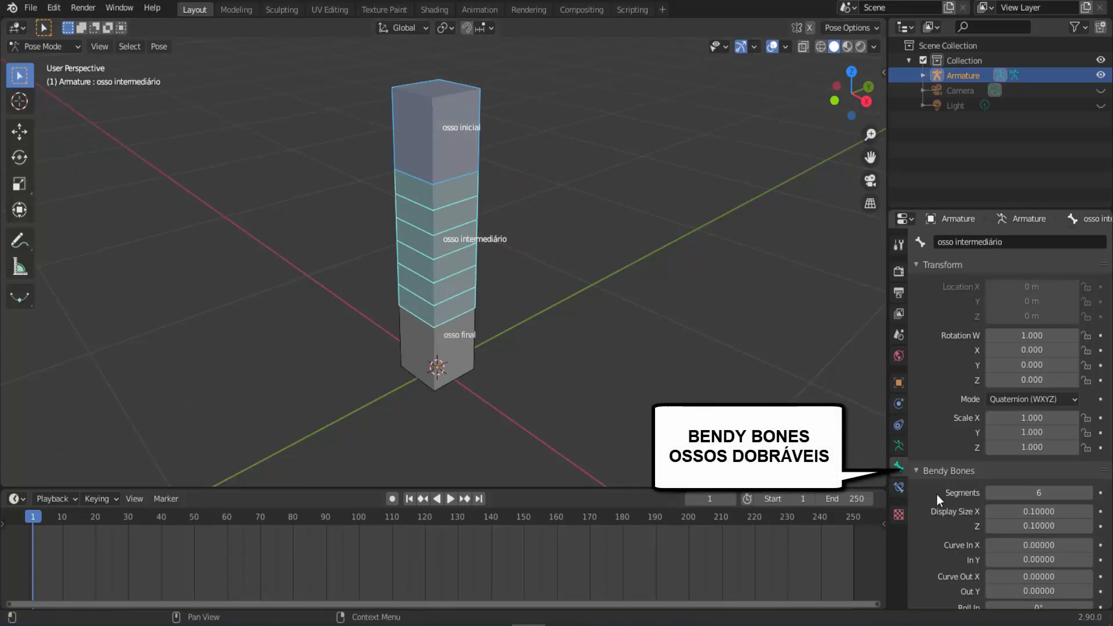
Set the middle bone's Bendy Bones Start Handle to Absolute with "osso final" as its custom bone
scroll(936, 493, "down", 10)
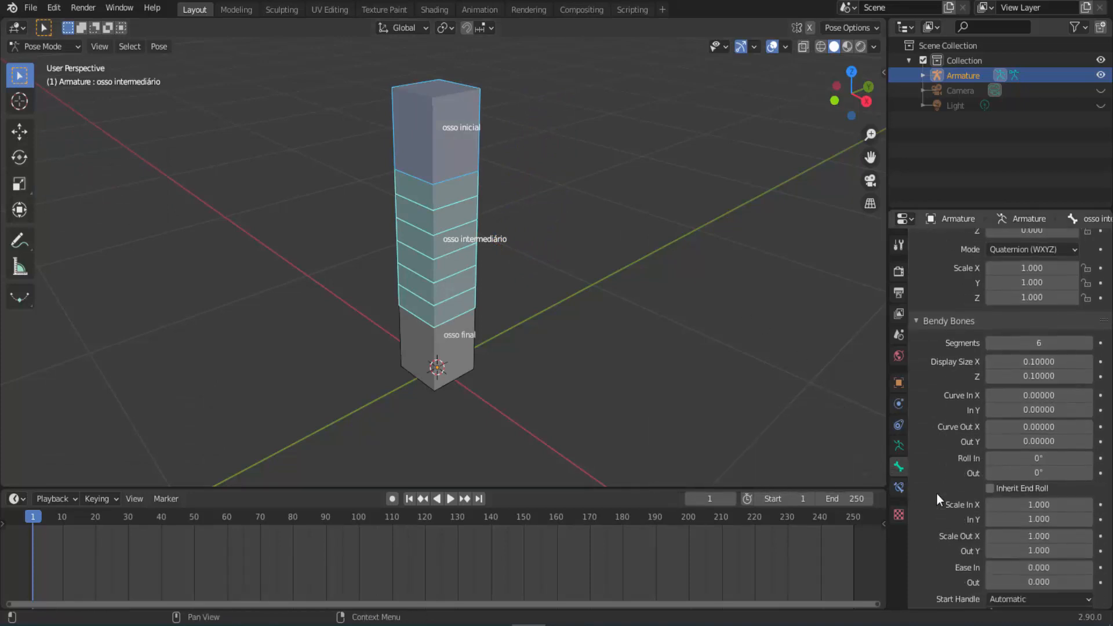
scroll(935, 490, "down", 2)
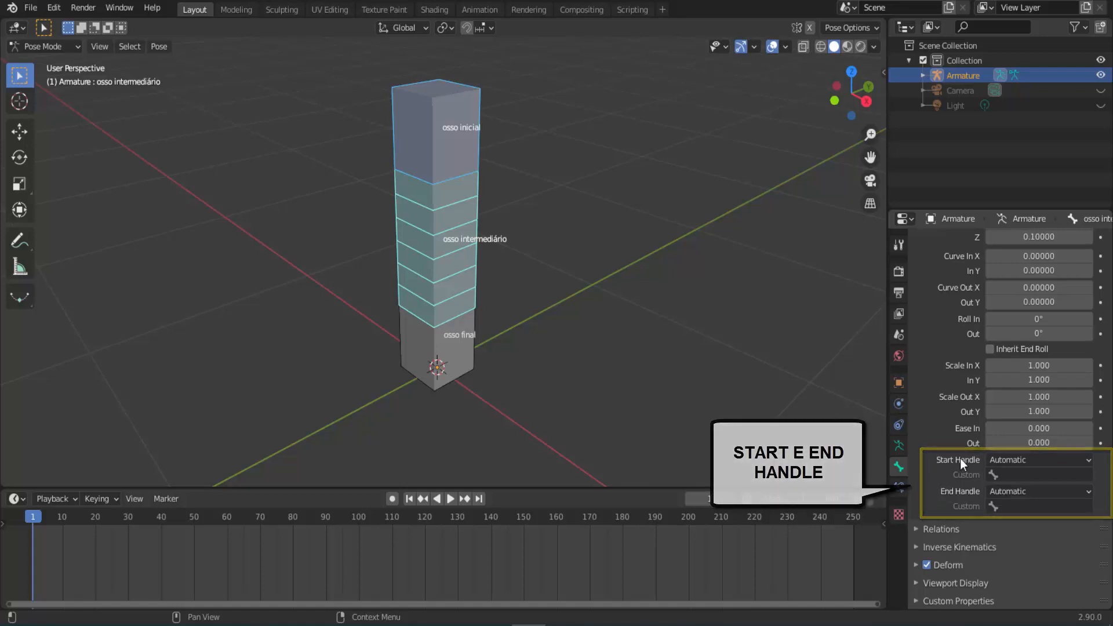
left_click(1005, 459)
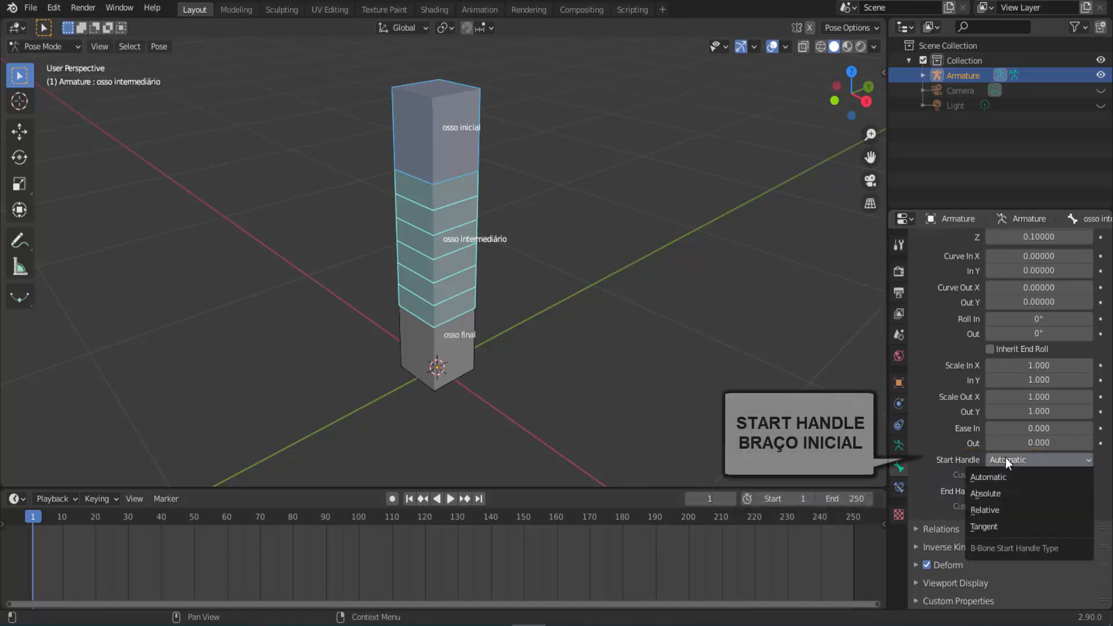
left_click(993, 492)
left_click(1029, 476)
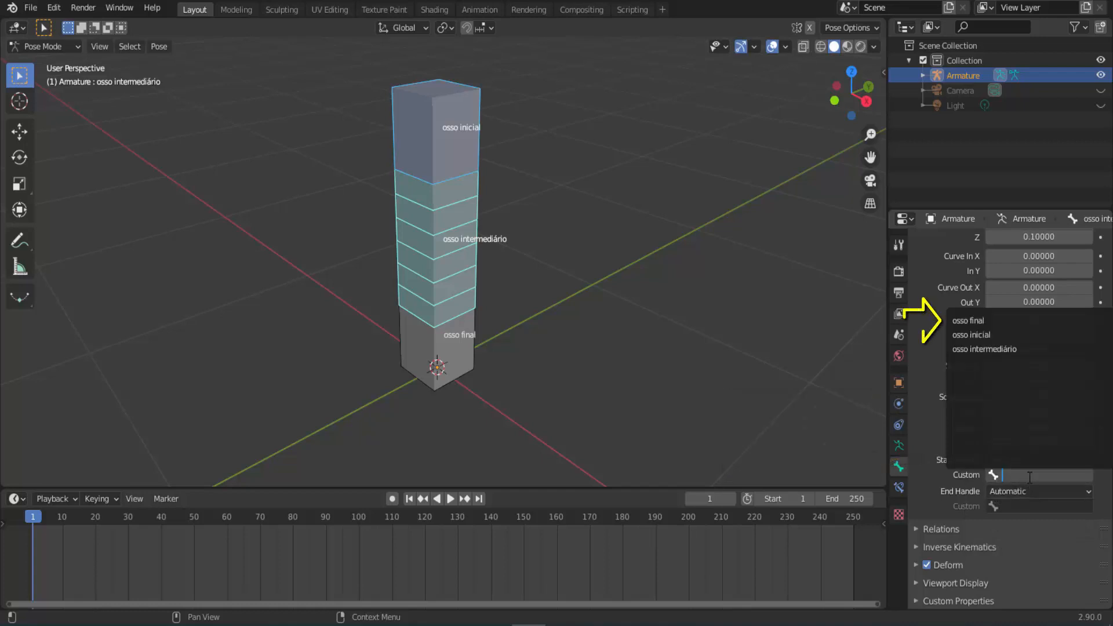
left_click(1015, 320)
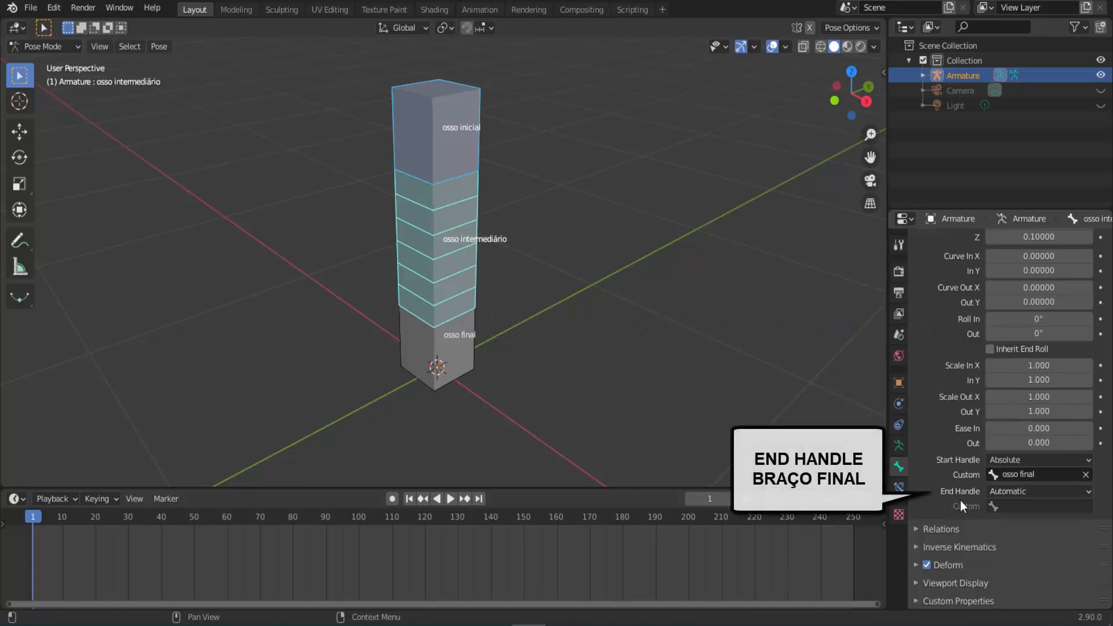
Set the middle bone's End Handle to Absolute with "osso inicial" as its custom bone
left_click(1013, 491)
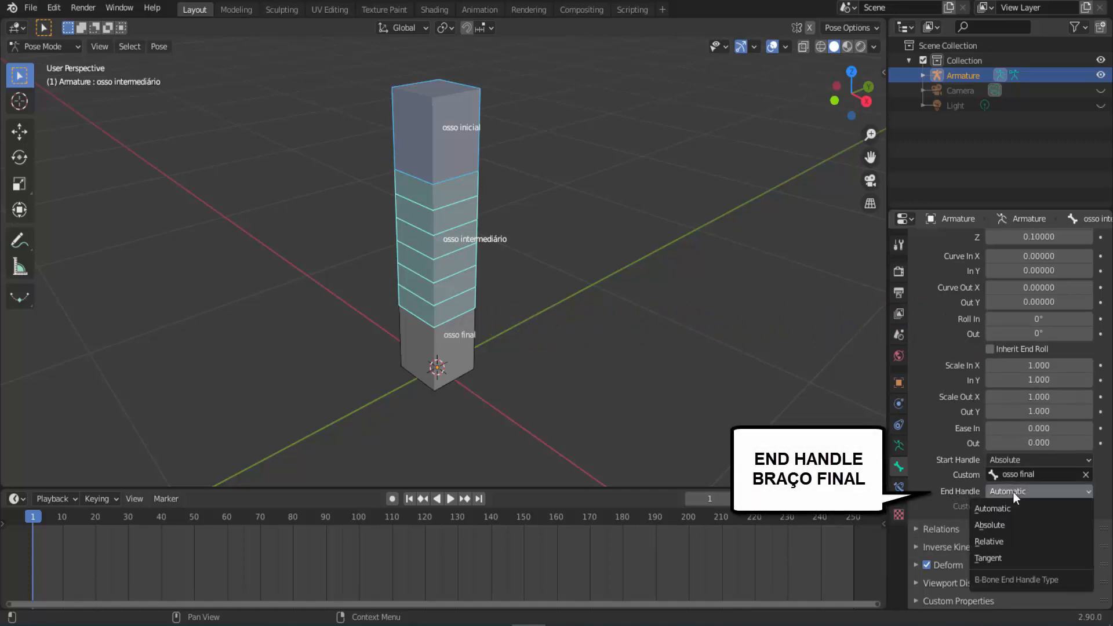
left_click(987, 524)
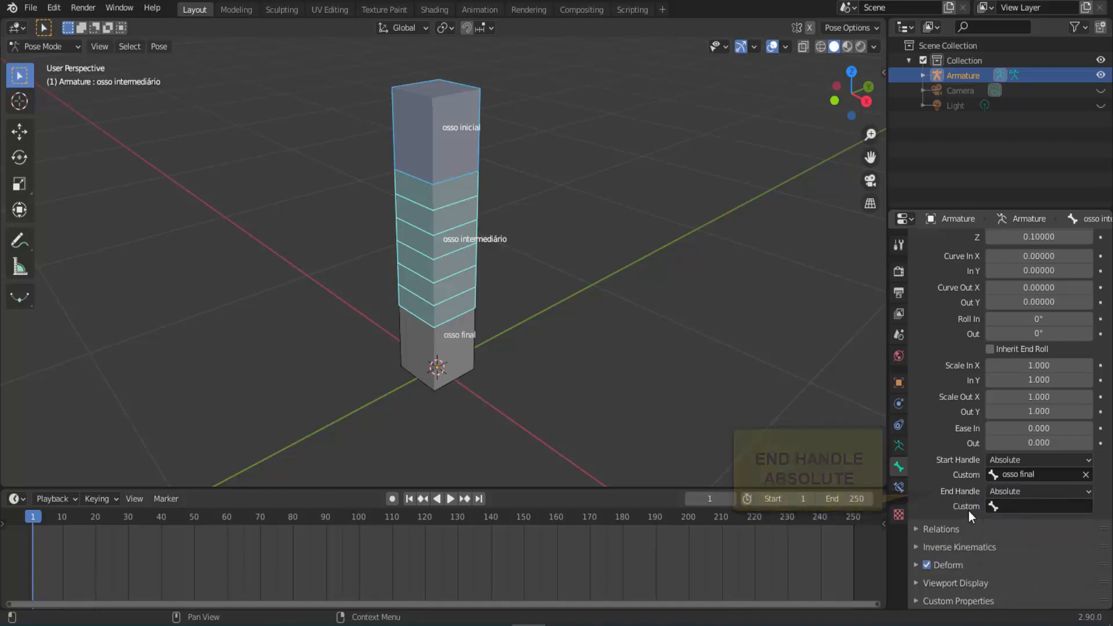
left_click(1011, 506)
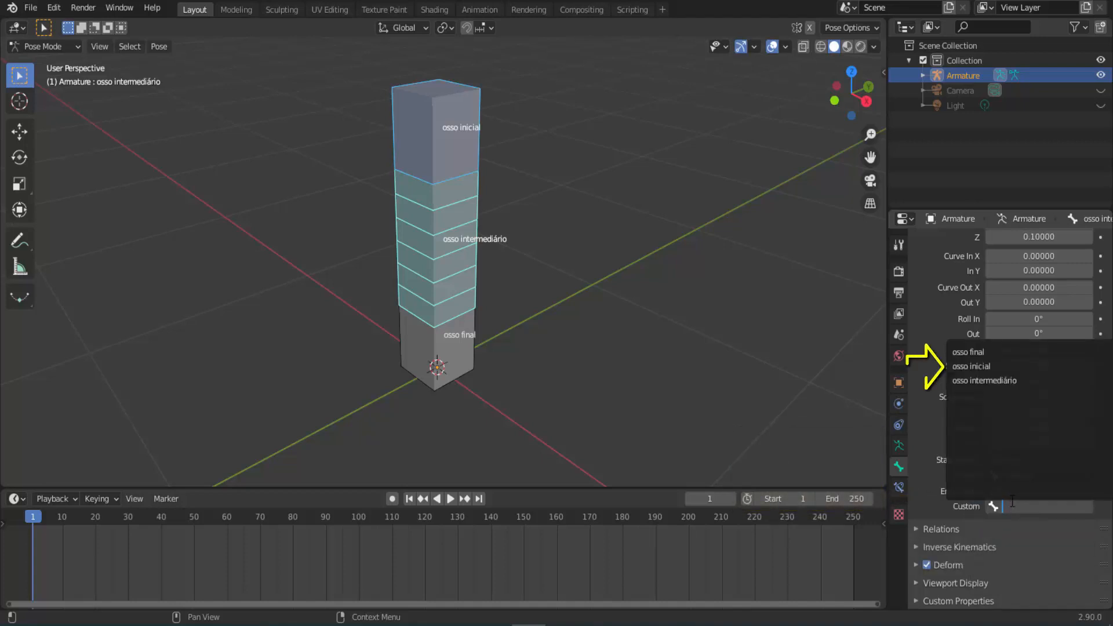
left_click(985, 366)
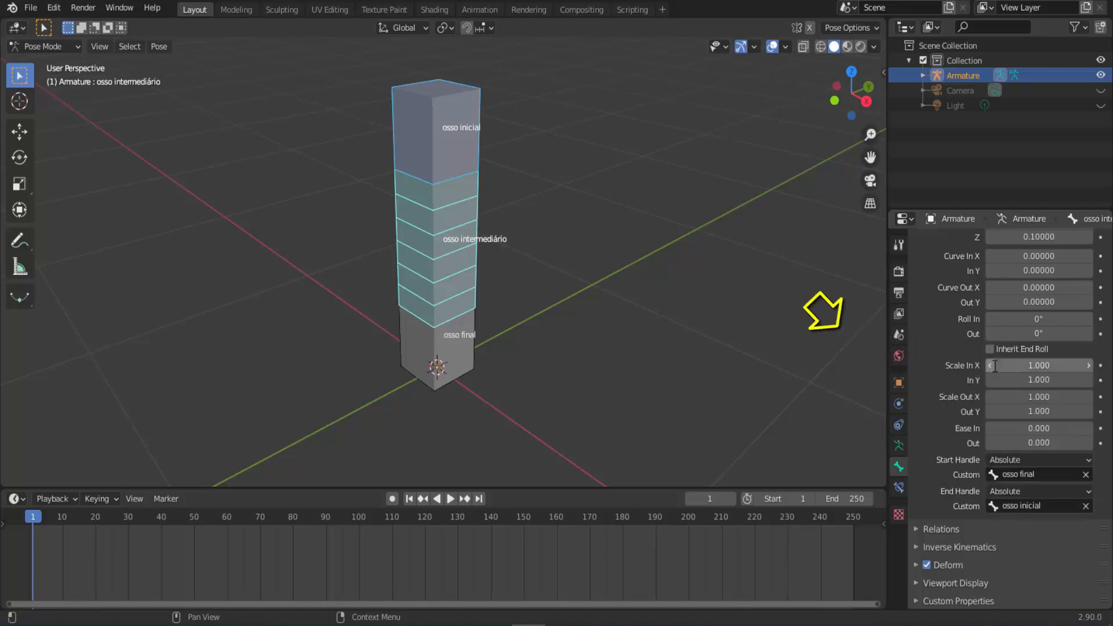
Test the handles by moving the top bone freely and the lowest bone along X, reverting each move
left_click(440, 129)
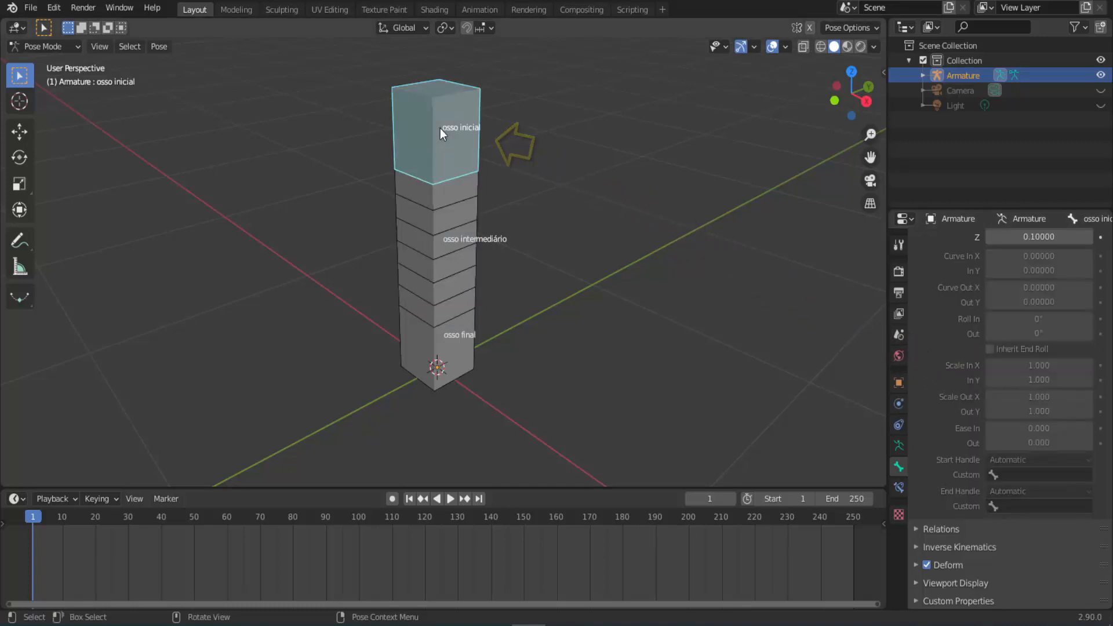
key("g")
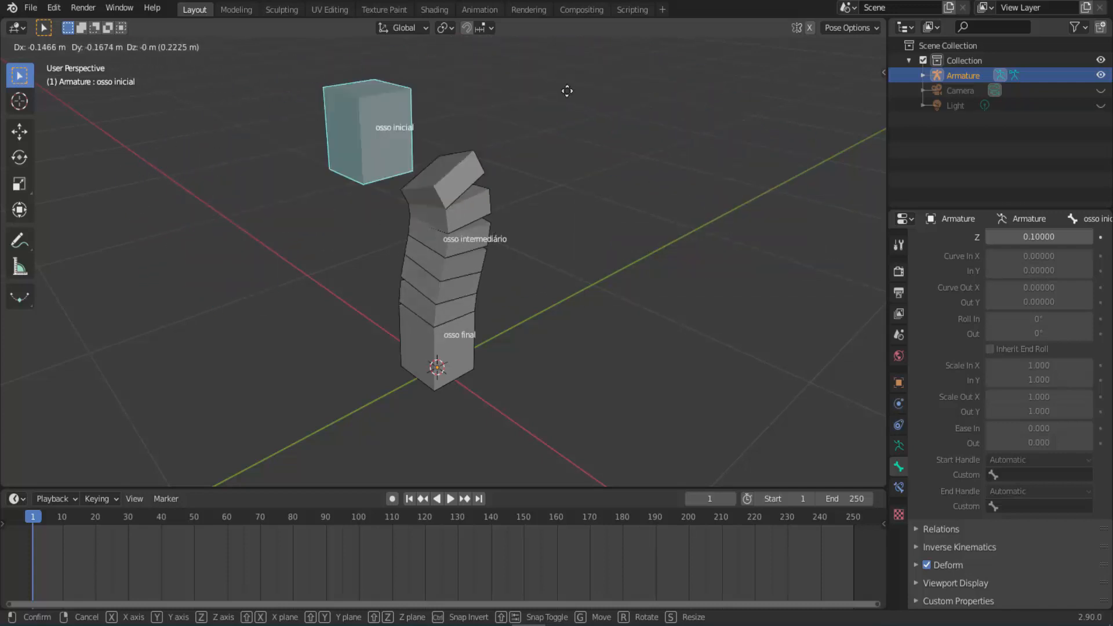
key("Escape")
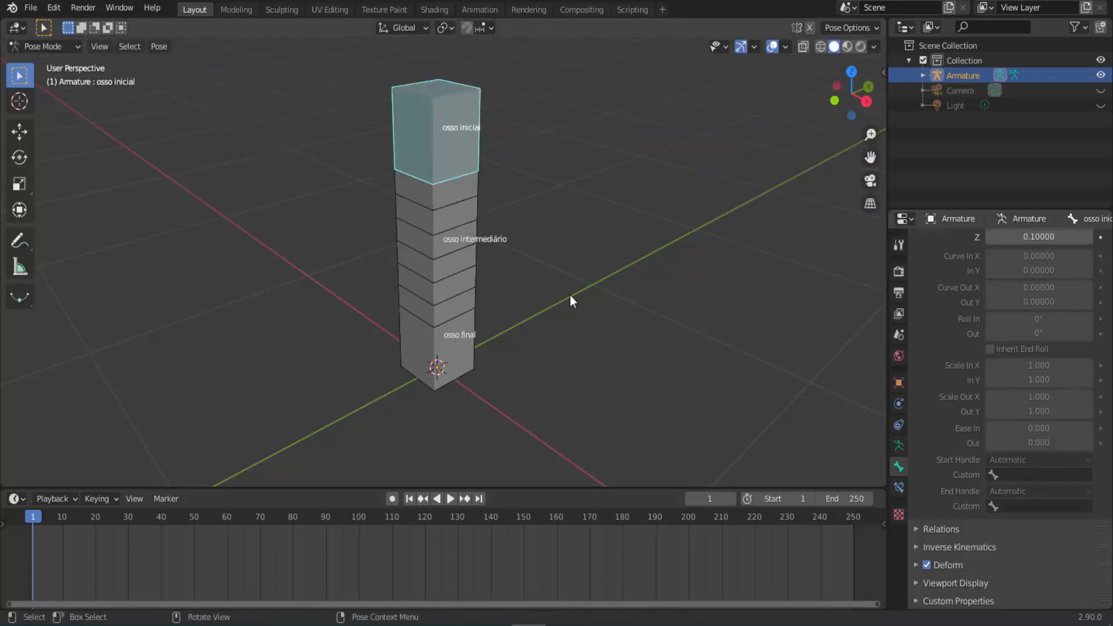
left_click(449, 352)
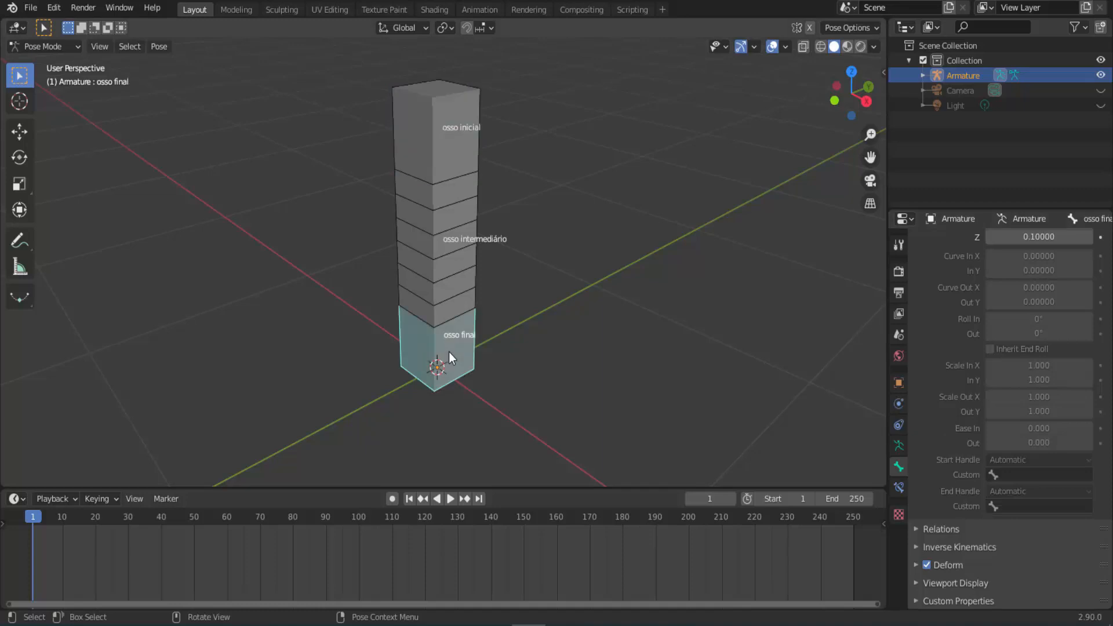
left_click(18, 139)
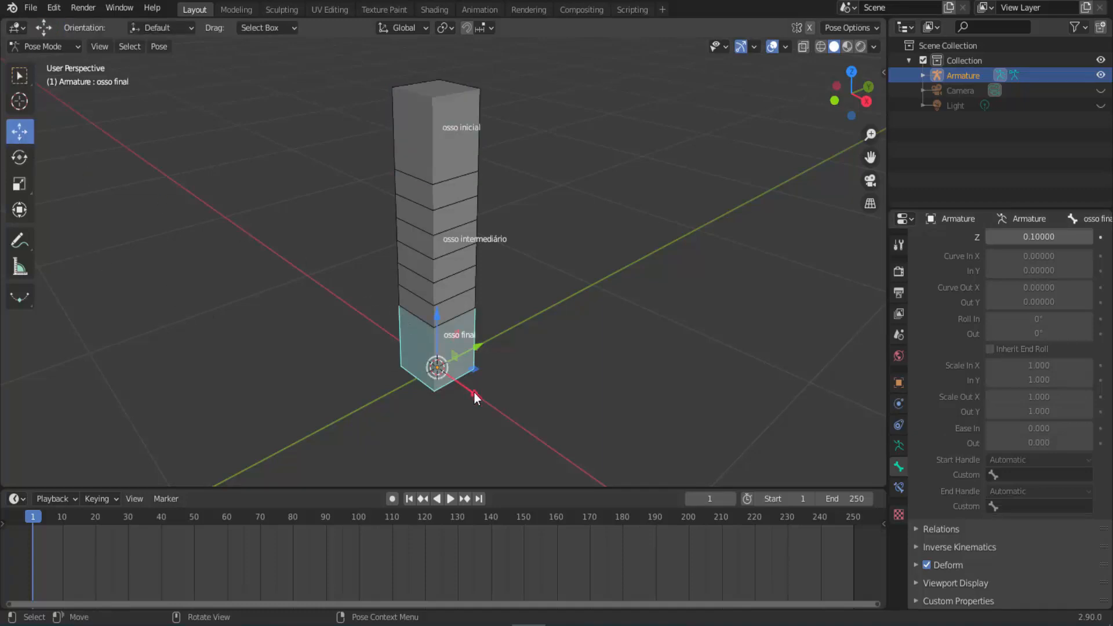
left_click_drag(474, 397, 498, 412)
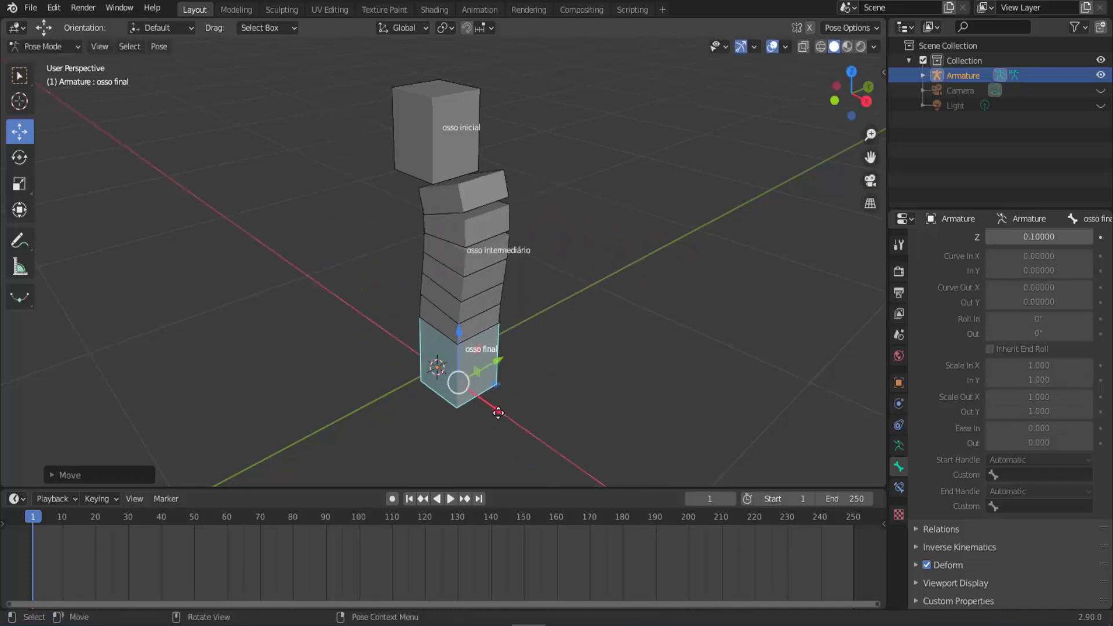
key("ctrl+z")
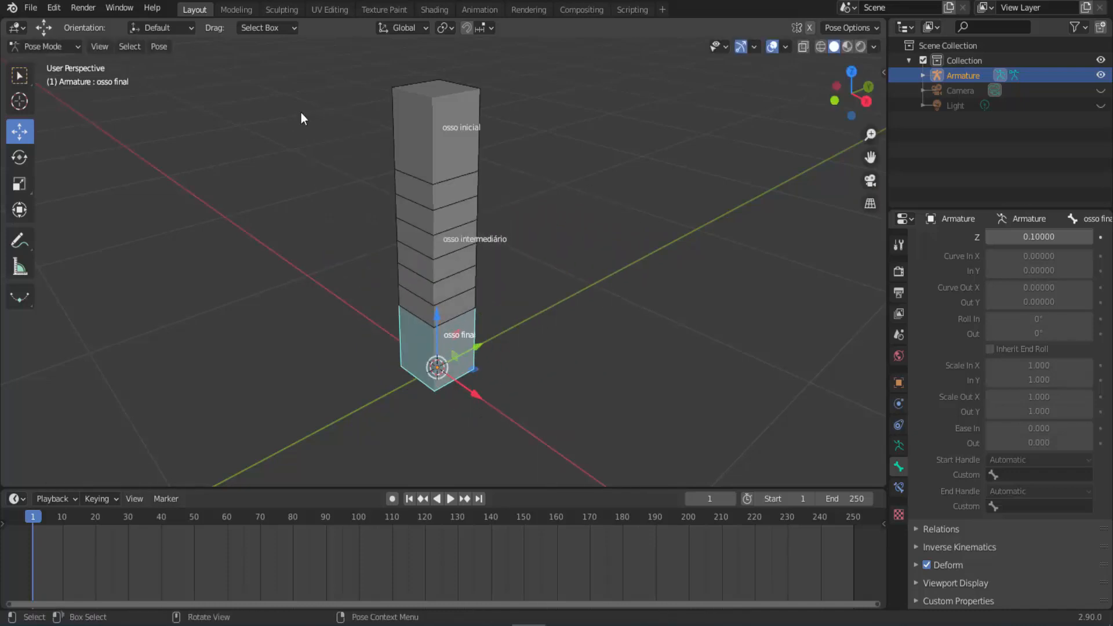
Add a Stretch To constraint to the middle bone "osso intermediário" with the top bone "osso inicial" as its target
left_click(439, 134)
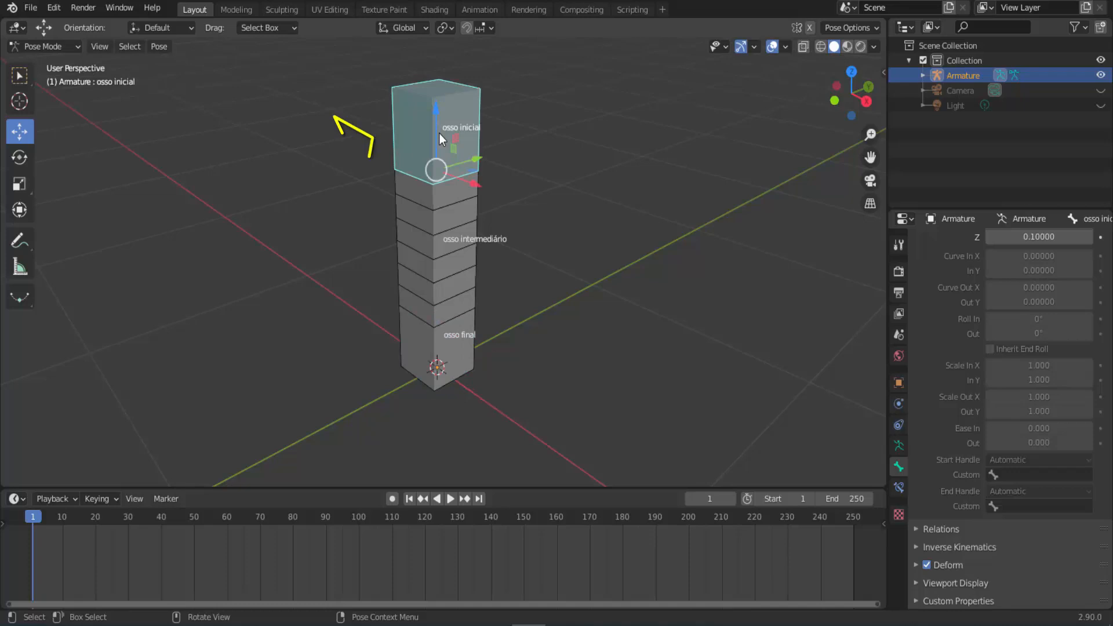
left_click(450, 245, "shift")
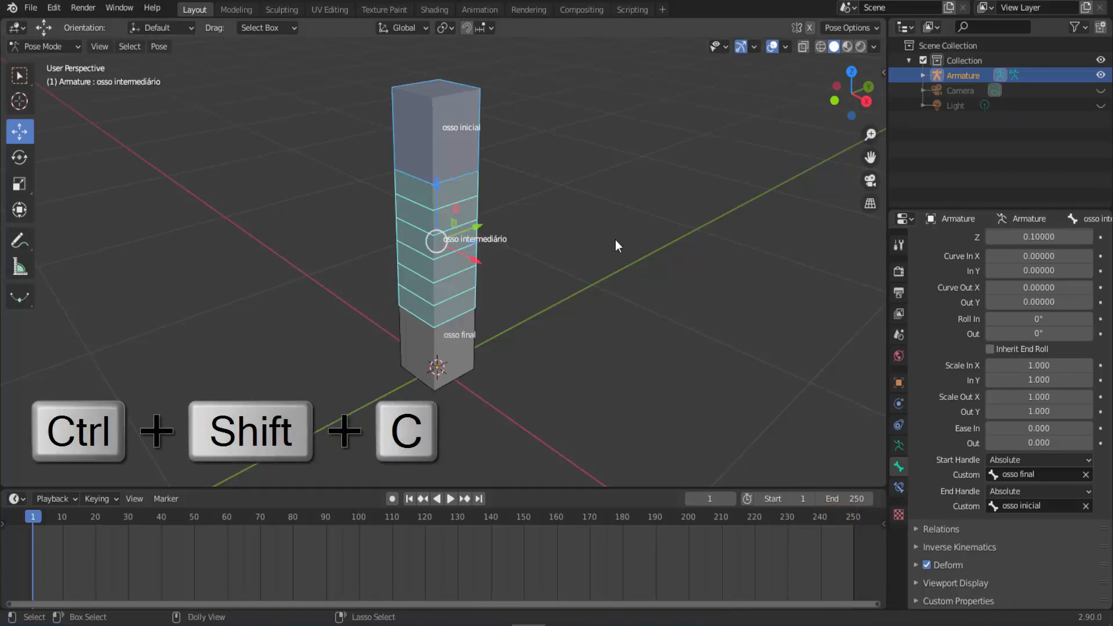
key("ctrl+shift+c")
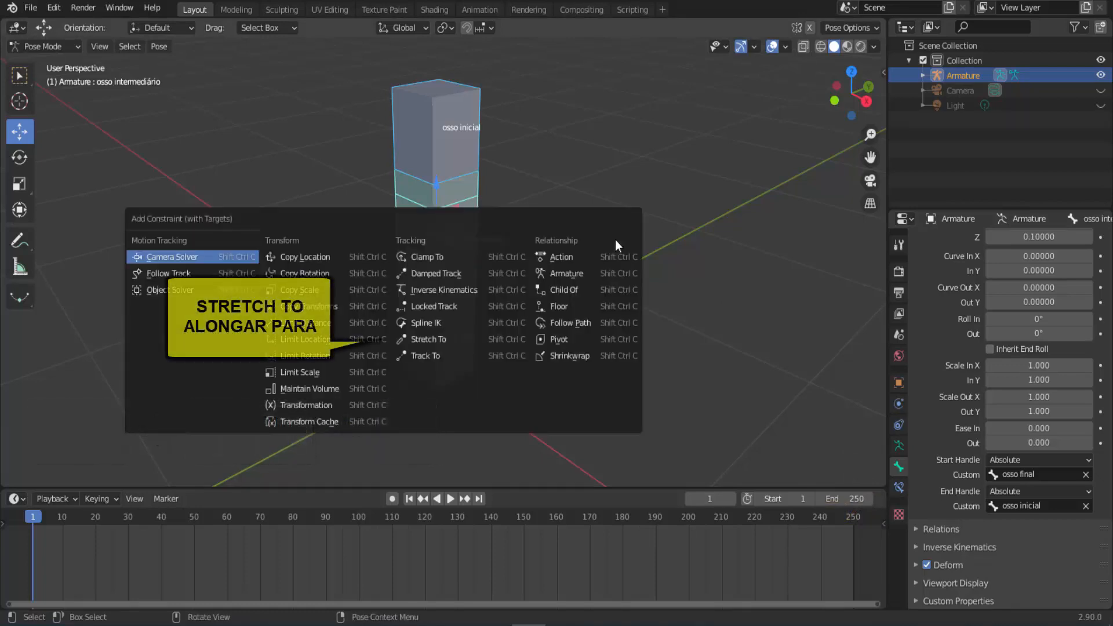
left_click(448, 339)
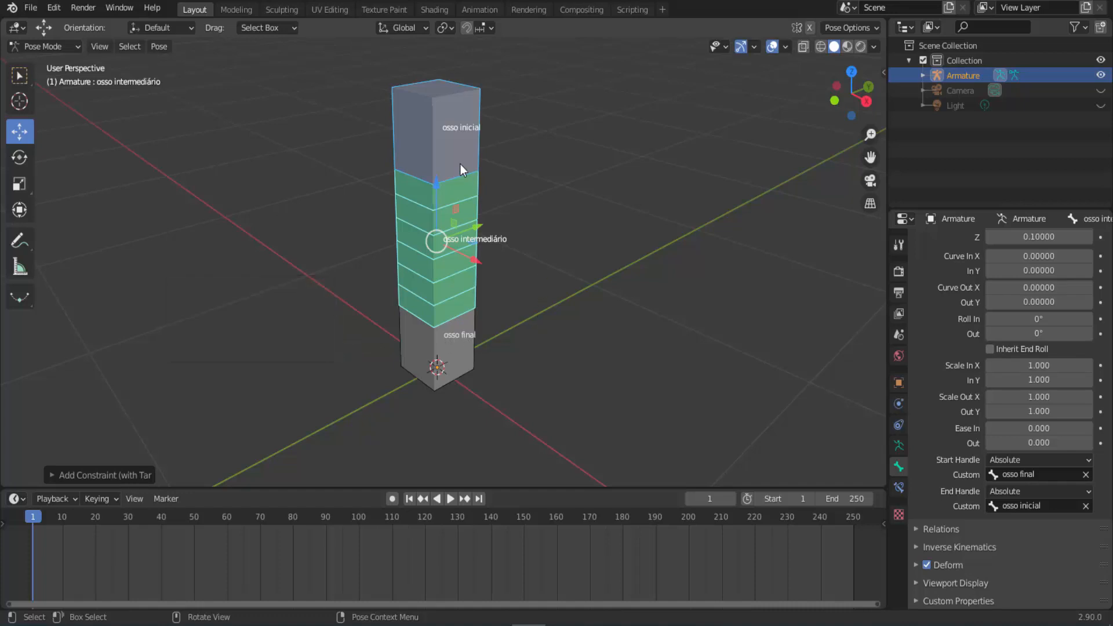
Test the stretching by raising the top bone slightly along Z, and undo a trial move of it along X
left_click(440, 152)
key("g")
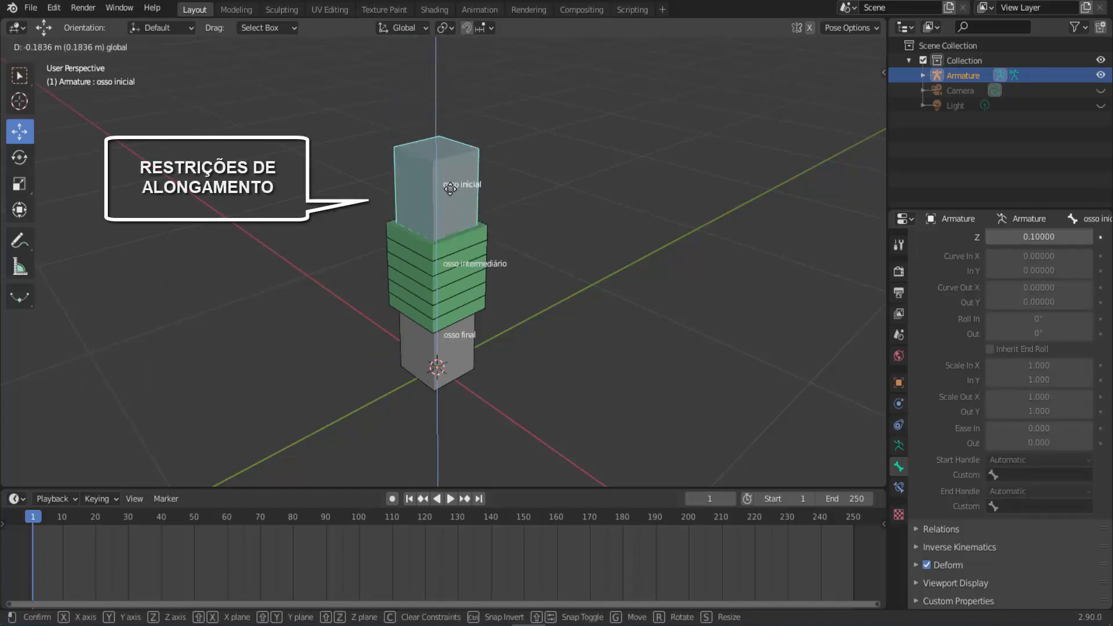
left_click(502, 475)
key("g")
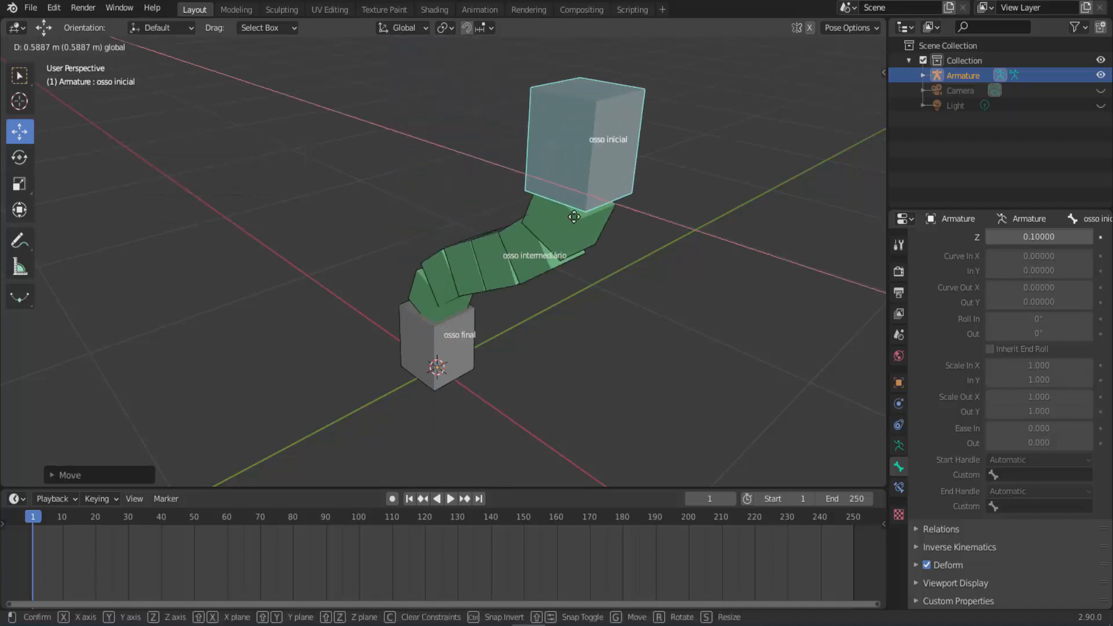
left_click_drag(525, 210, 470, 201)
key("ctrl+z")
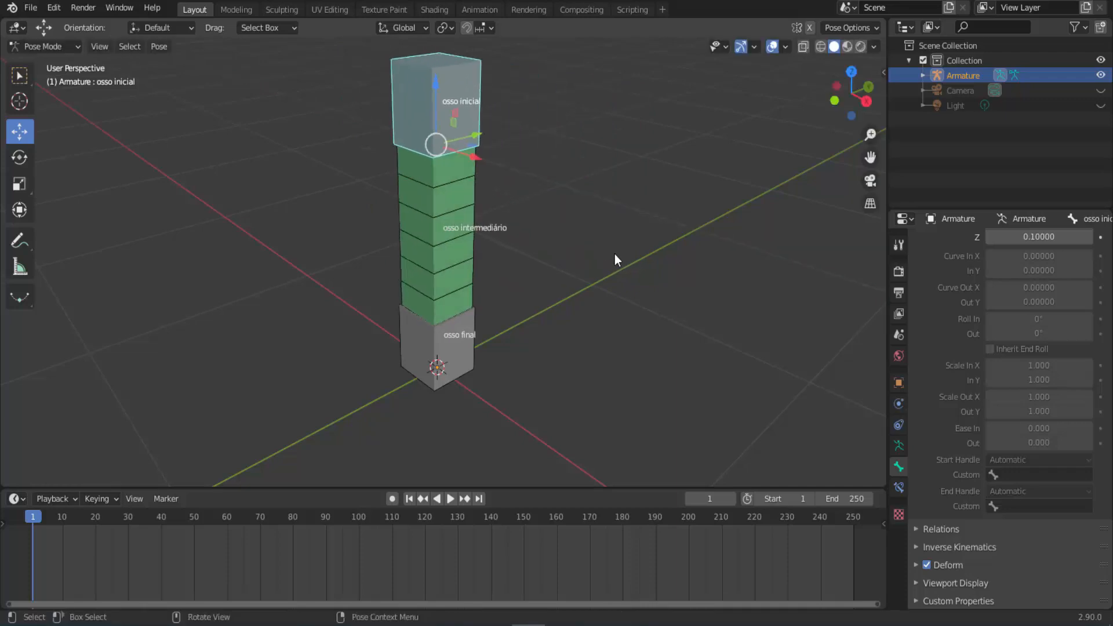
Switch the armature from Pose Mode to Object Mode and hide it in the viewport
scroll(614, 253, "down", 5)
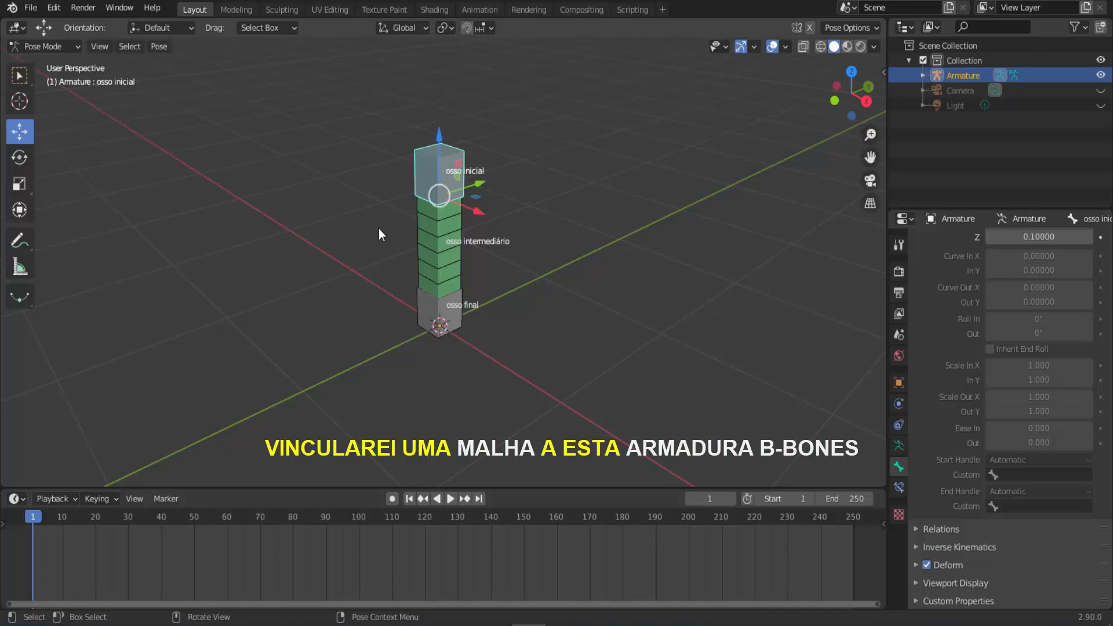
left_click(74, 47)
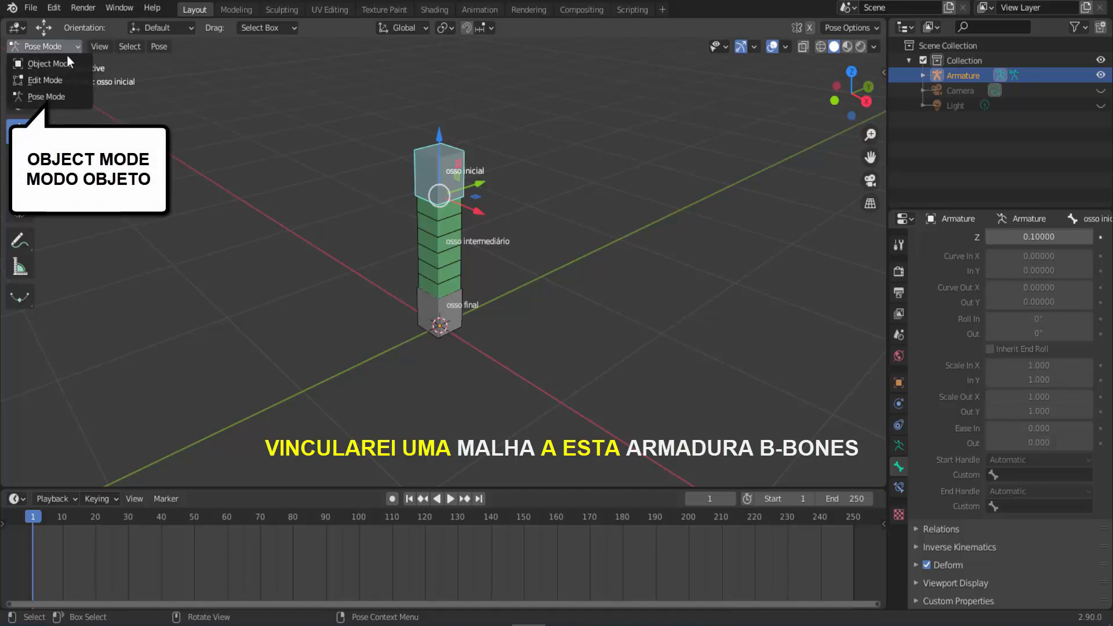
left_click(63, 62)
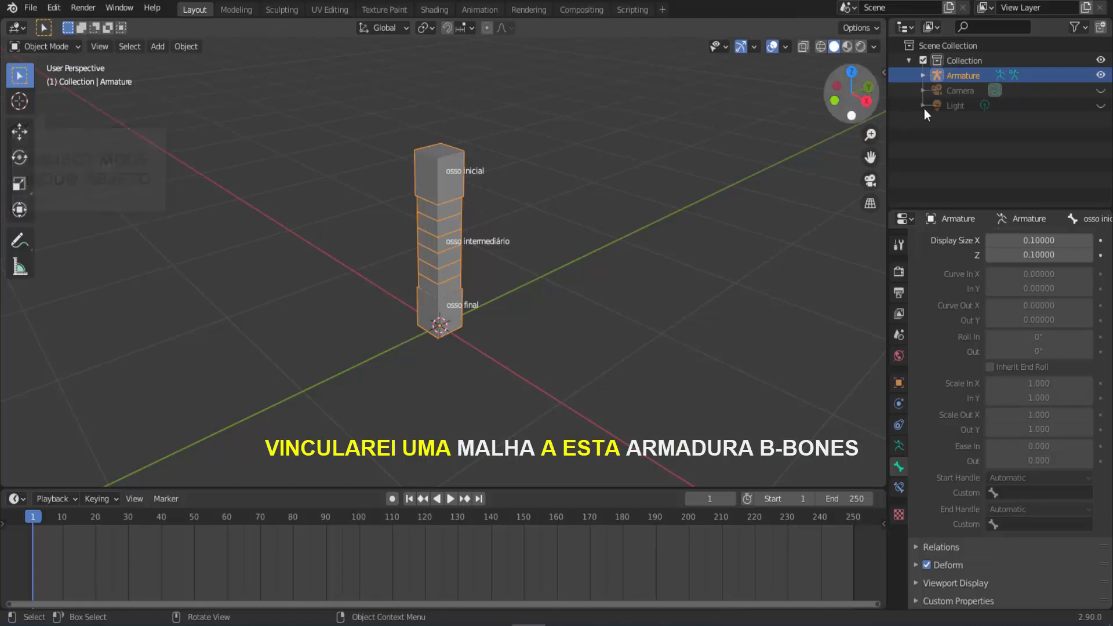
left_click(1101, 76)
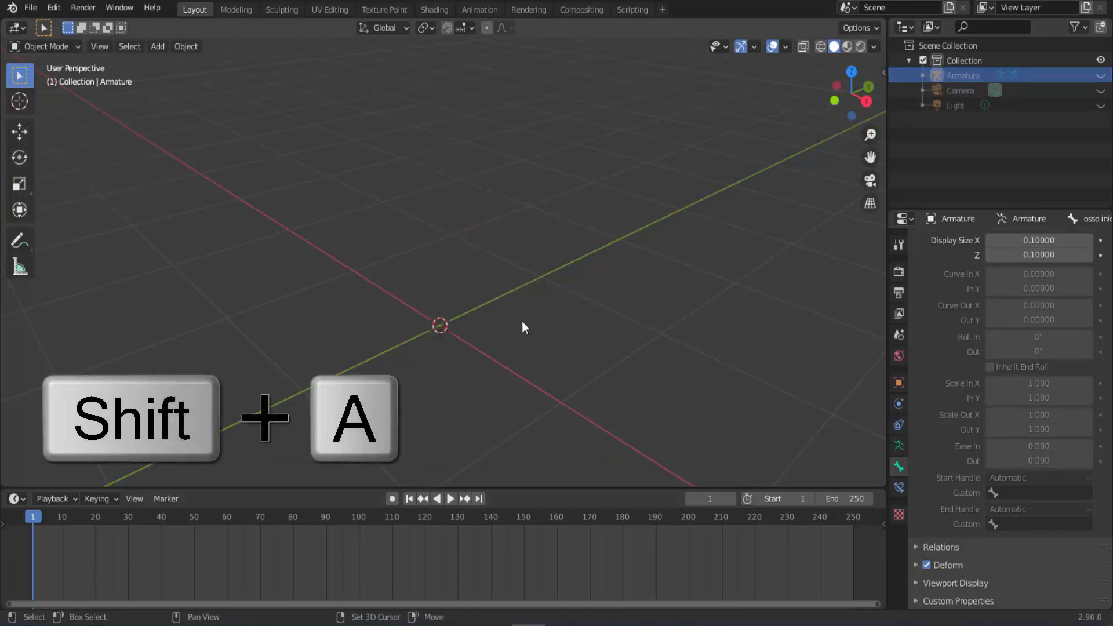
Add a cube mesh, scale it uniformly to about 0.175 and stretch it along Z to a scale of about 1.28
key("shift+a")
mouse_move(522, 321)
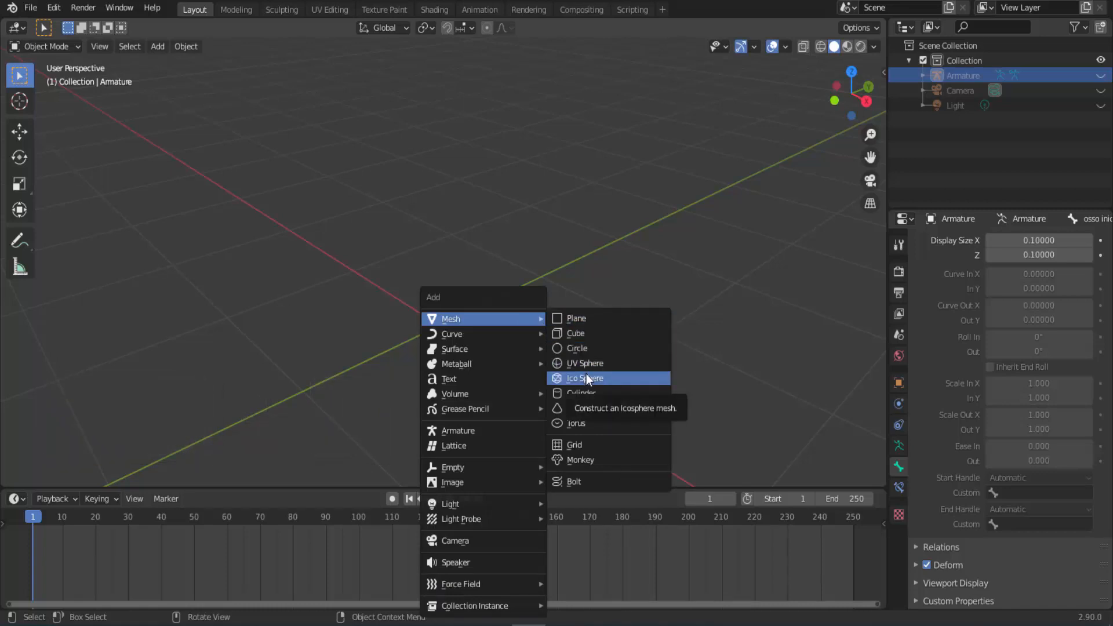
left_click(595, 335)
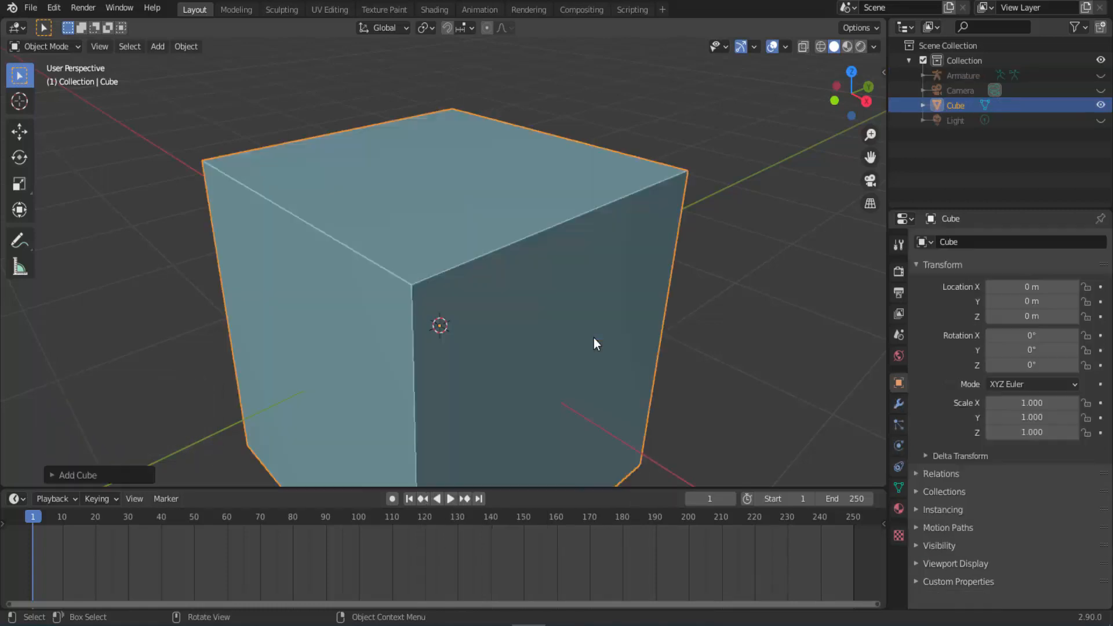
key("s")
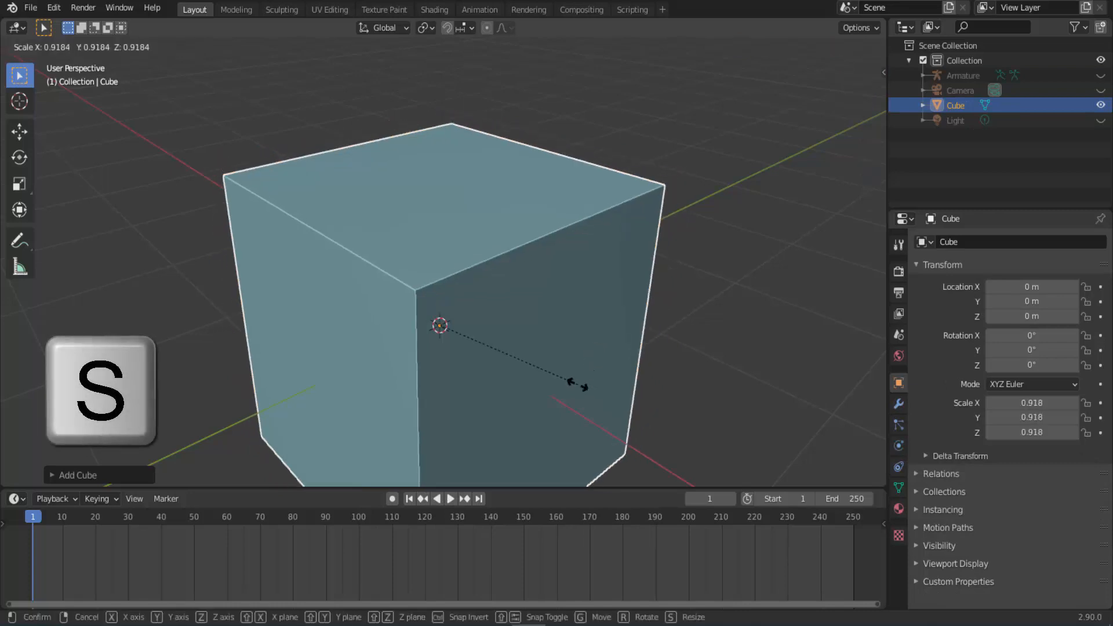
left_click(462, 348)
key("s")
key("z")
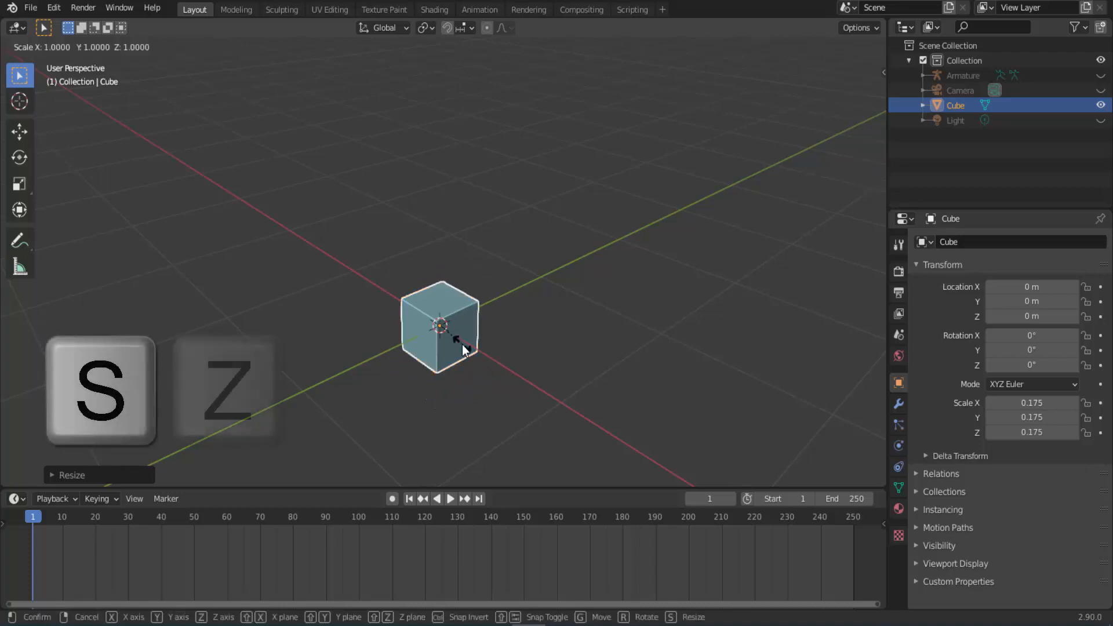
left_click(481, 104)
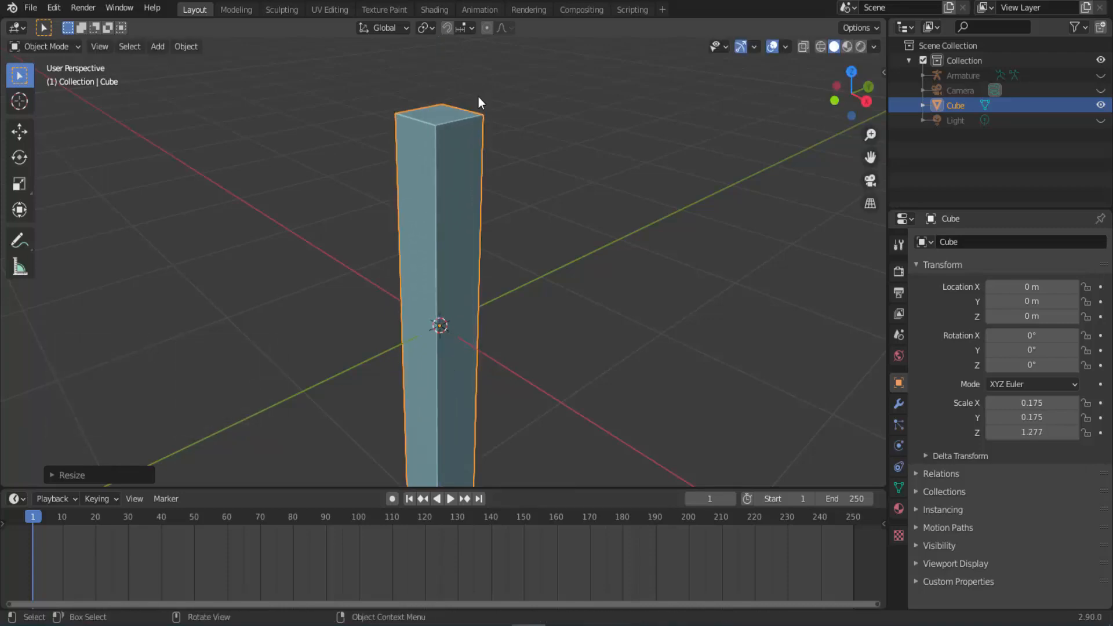
Show the cube from the front in wireframe shading and unhide the armature
left_click(834, 103)
left_click(837, 101)
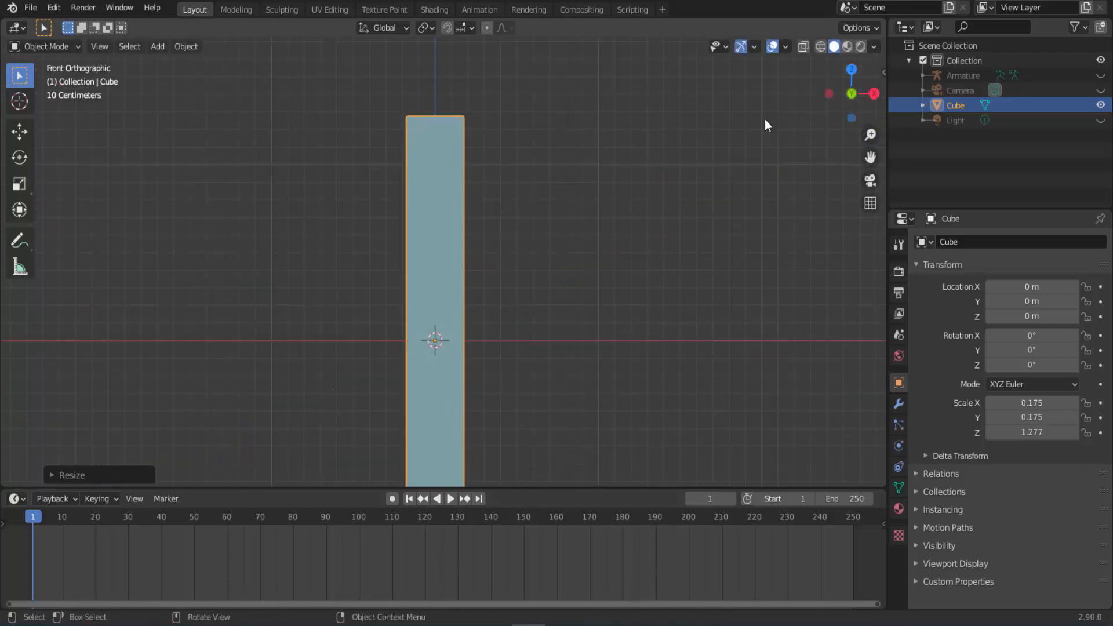
left_click(820, 47)
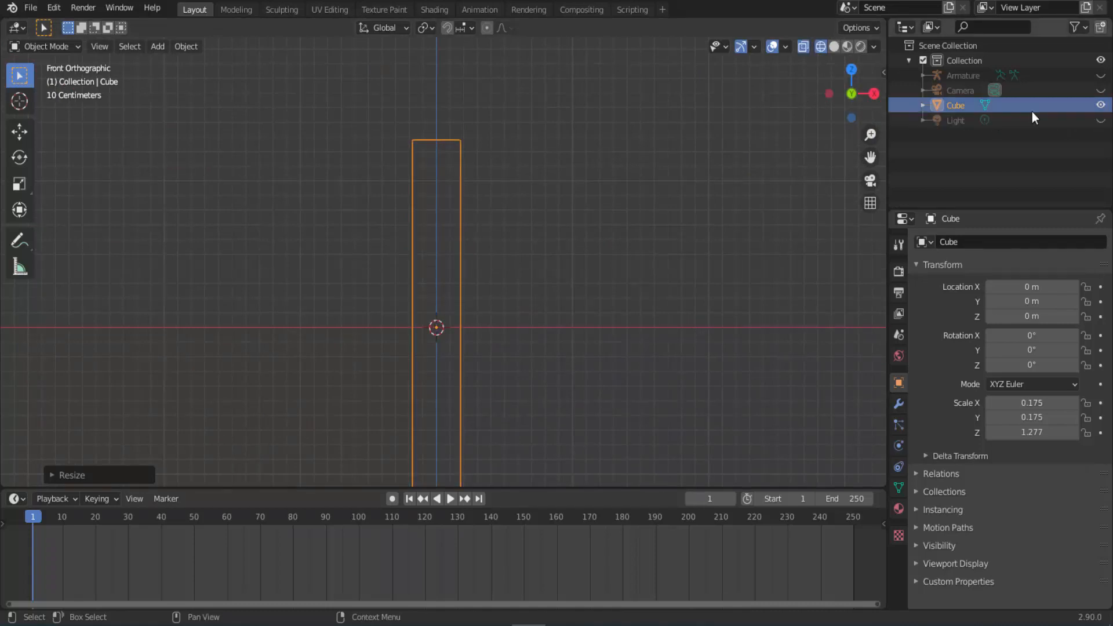
left_click(1101, 75)
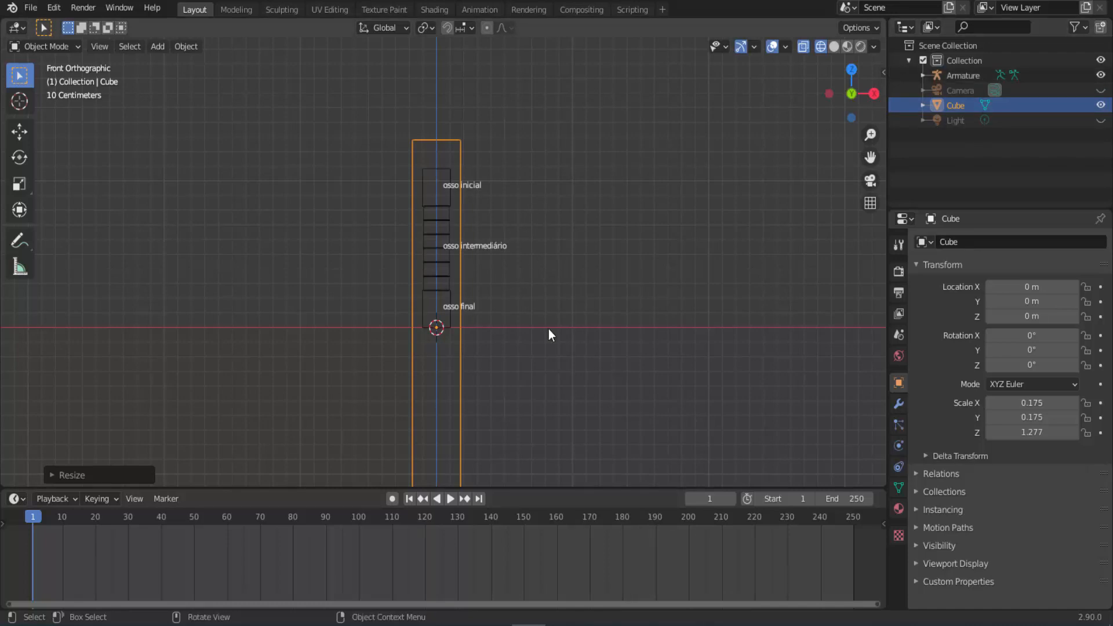
Shorten the cube to a Z scale of about 0.54 and raise it along Z to about 0.59 m around the bones
scroll(502, 404, "down", 1)
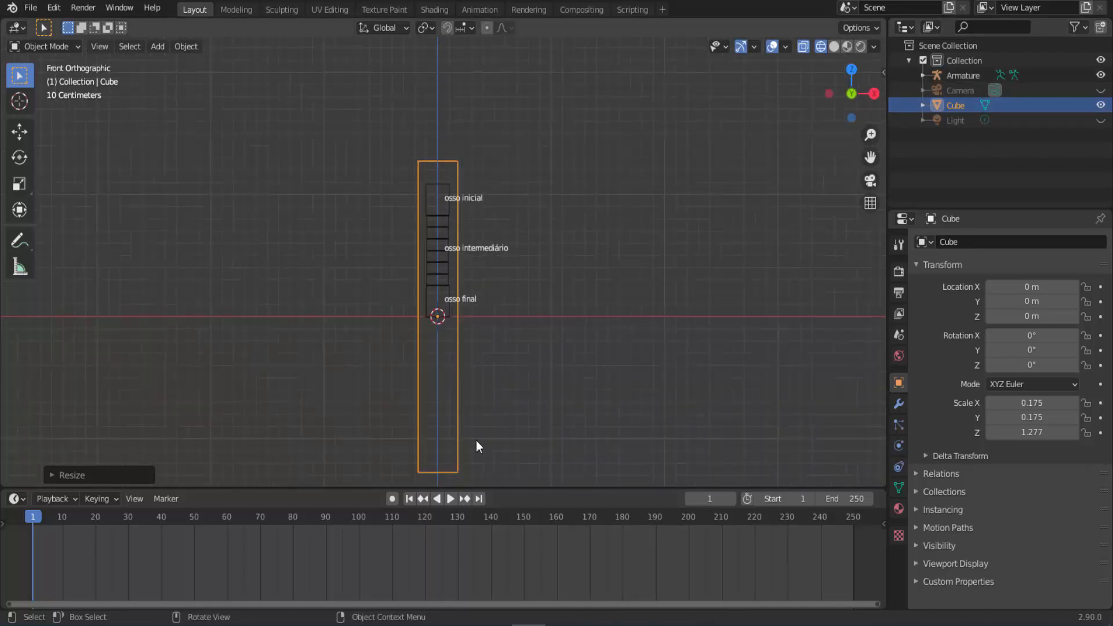
key("s")
key("z")
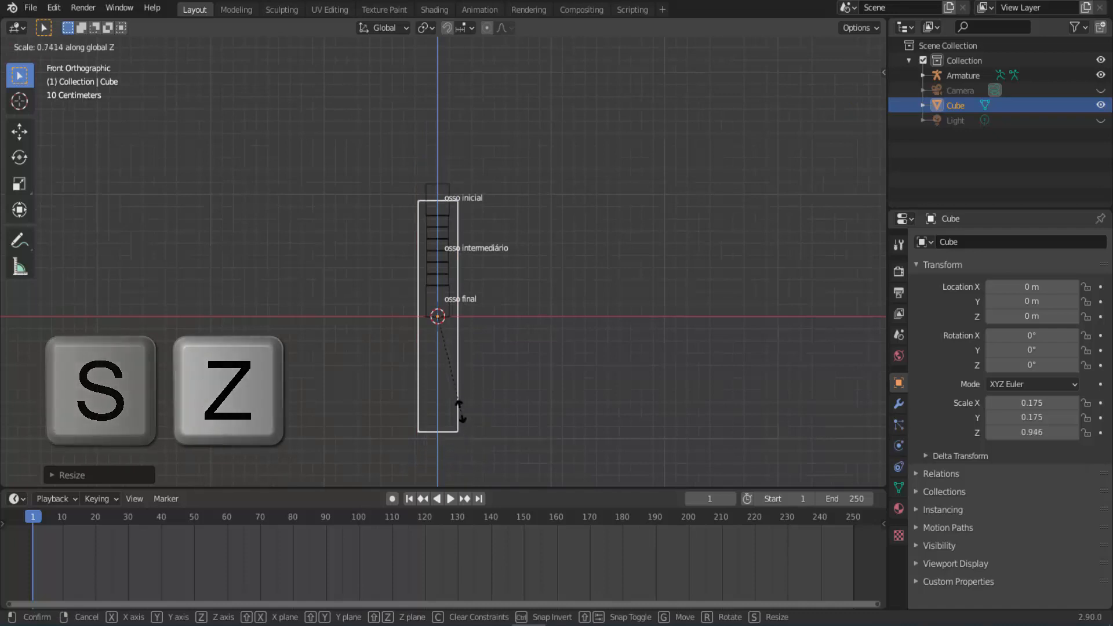
left_click(454, 369)
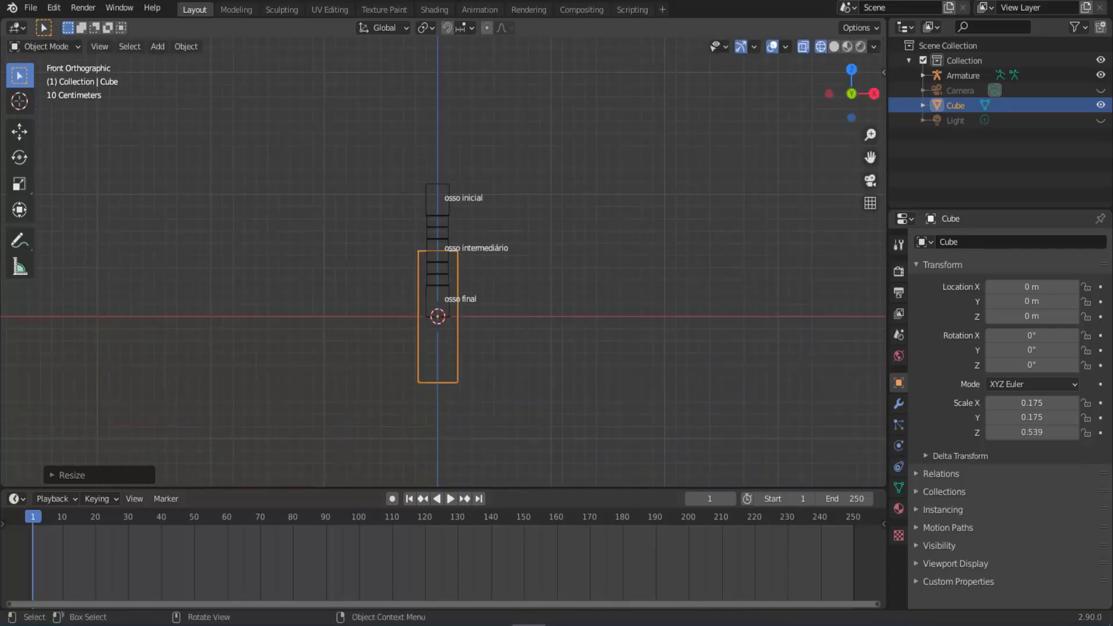
left_click(18, 138)
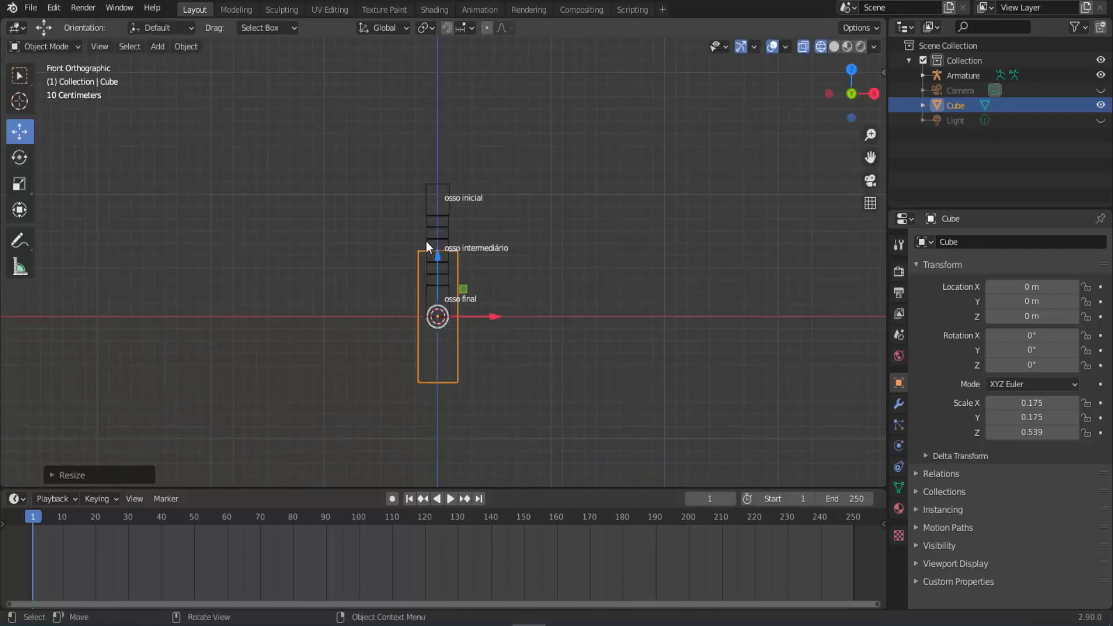
left_click_drag(432, 252, 429, 179)
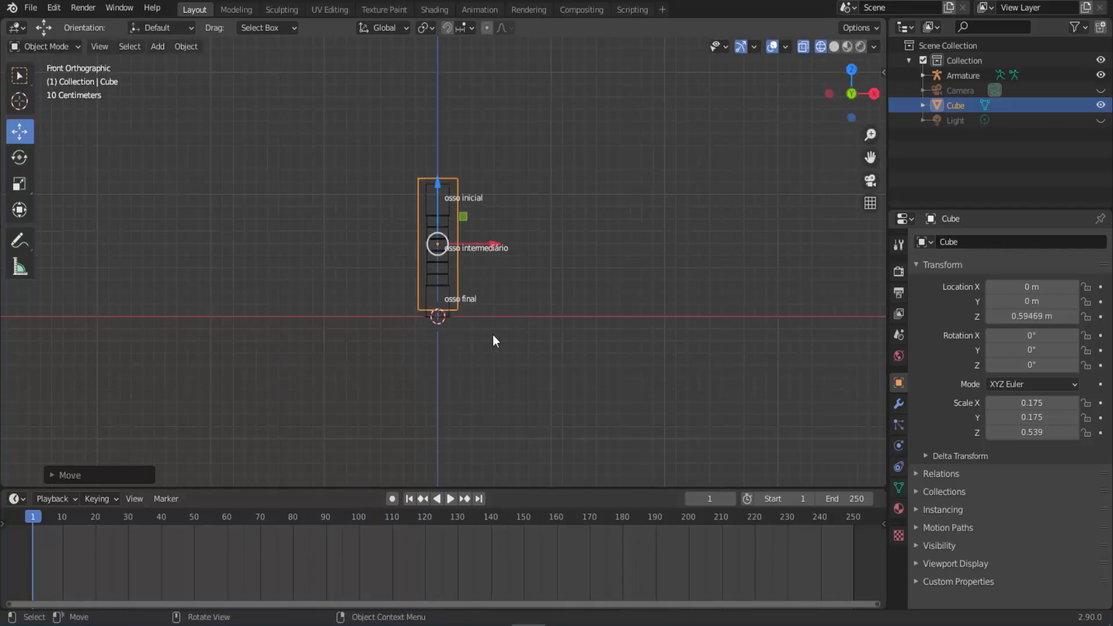
Adjust the cube to a Z scale of about 0.575 and lower it to about 0.533 m along Z so it encloses the bones
key("s")
key("z")
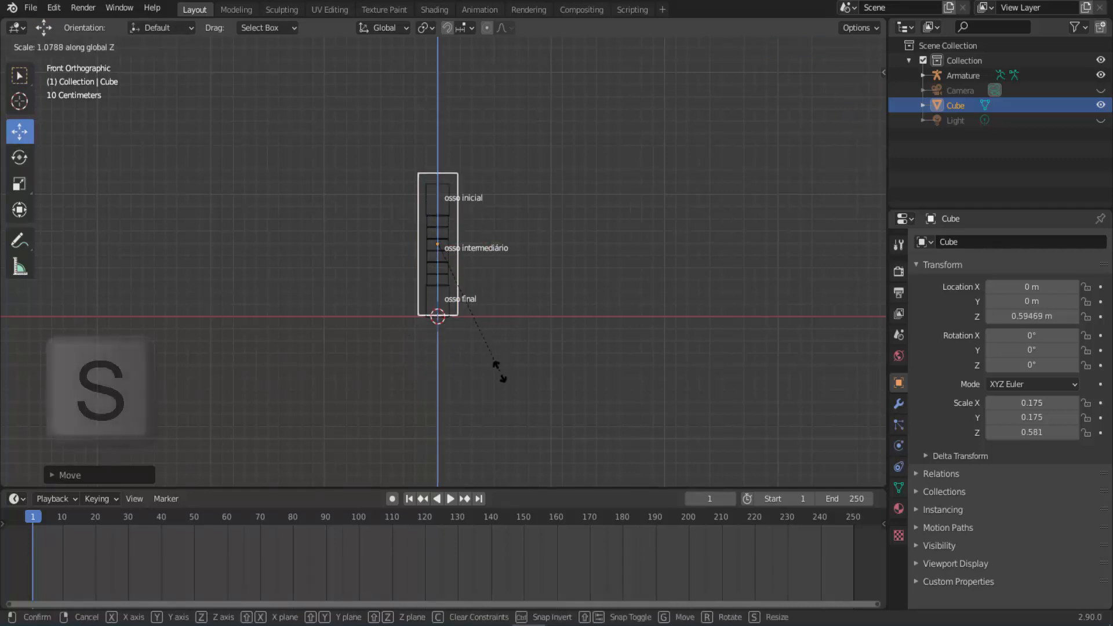
left_click(501, 386)
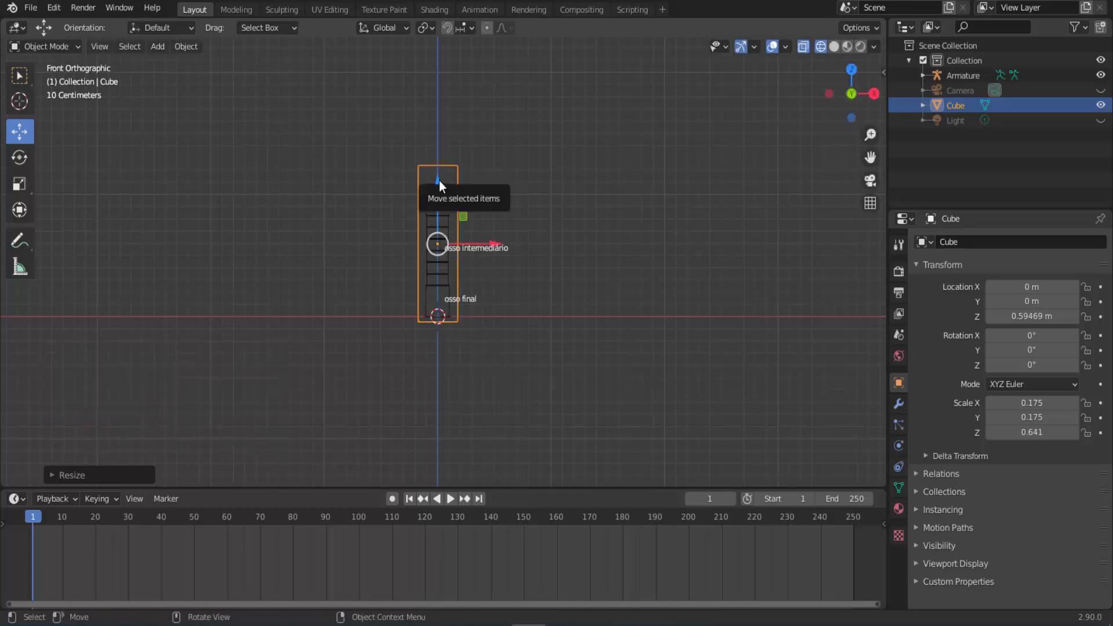
left_click_drag(437, 185, 435, 197)
key("s")
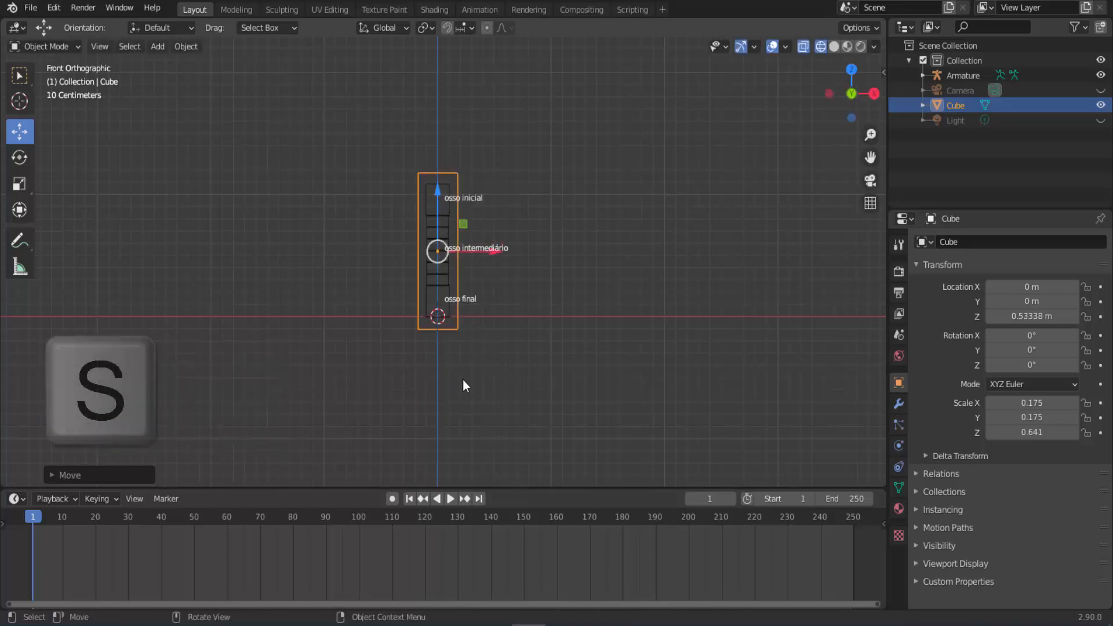
key("z")
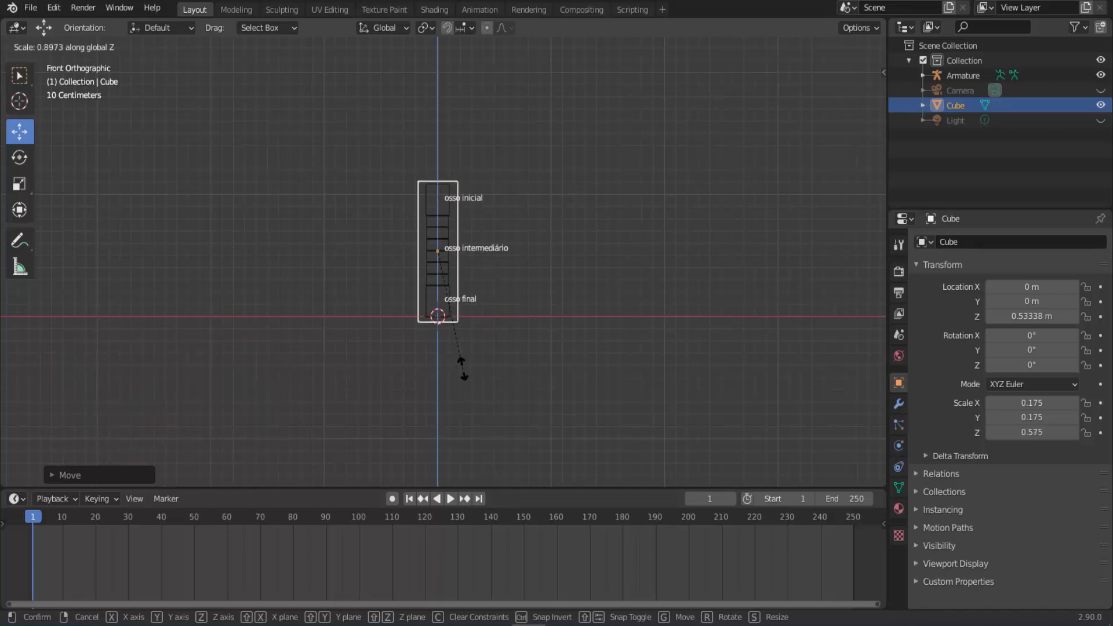
left_click(462, 367)
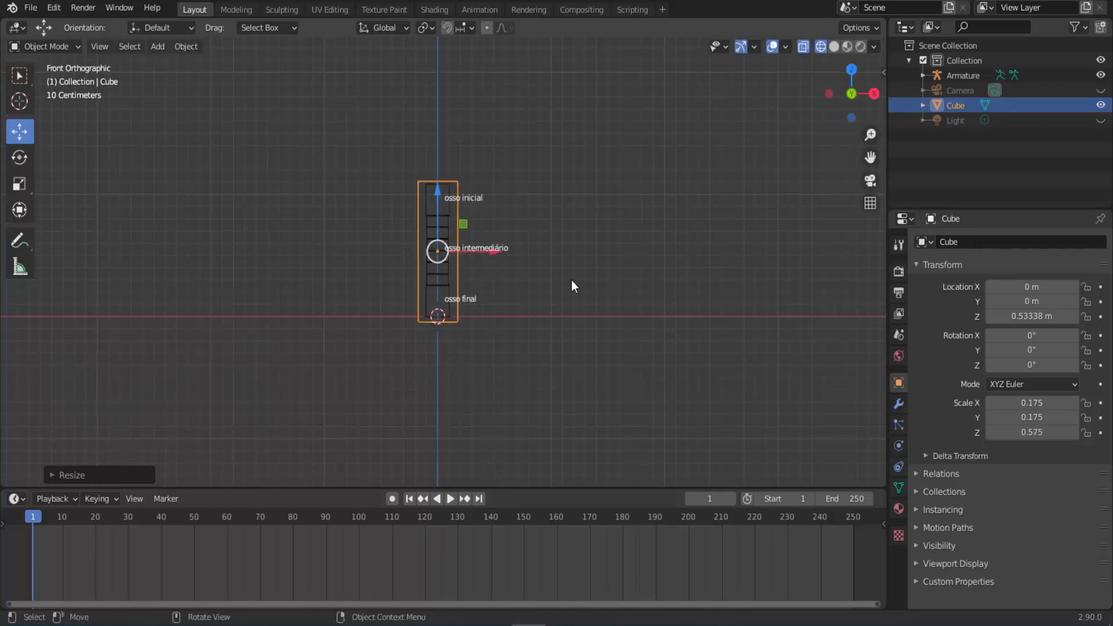
Narrow the cube along X to a scale of about 0.158 and deselect it
key("s")
key("x")
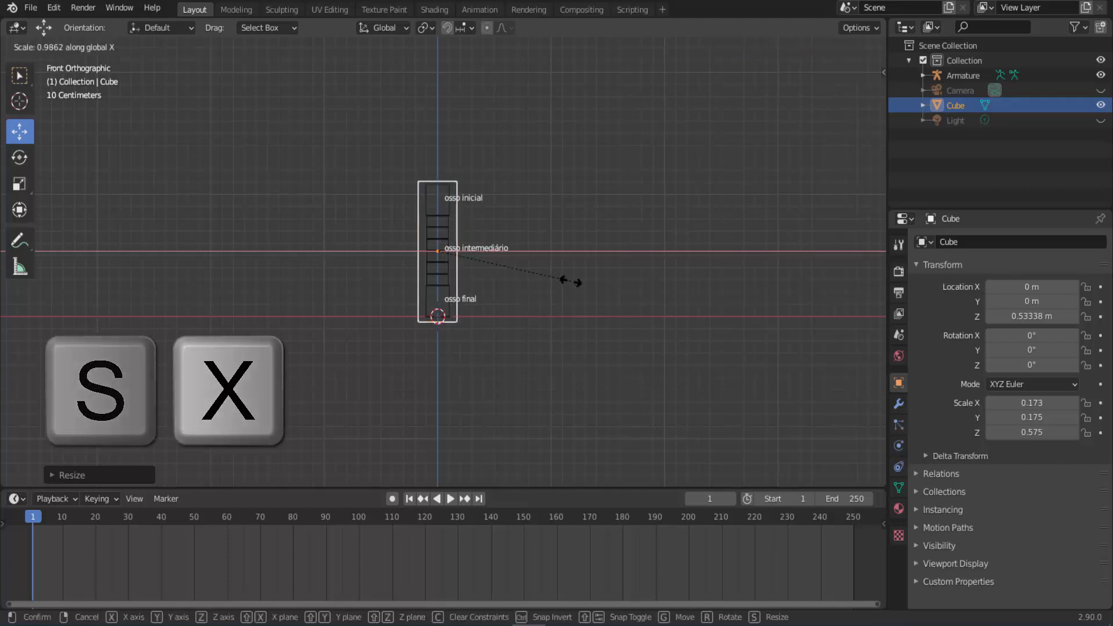
left_click(556, 285)
left_click(594, 257)
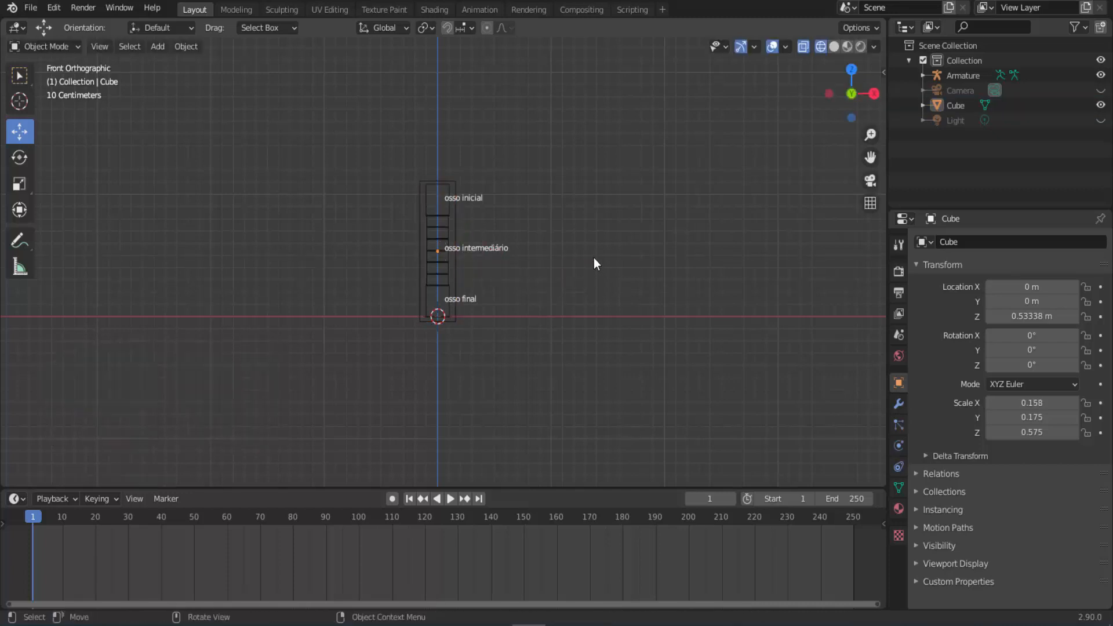
Select the cube, enter Edit Mode and subdivide its whole mesh with 50 cuts, leaving the mesh deselected
left_click(452, 186)
left_click(454, 183)
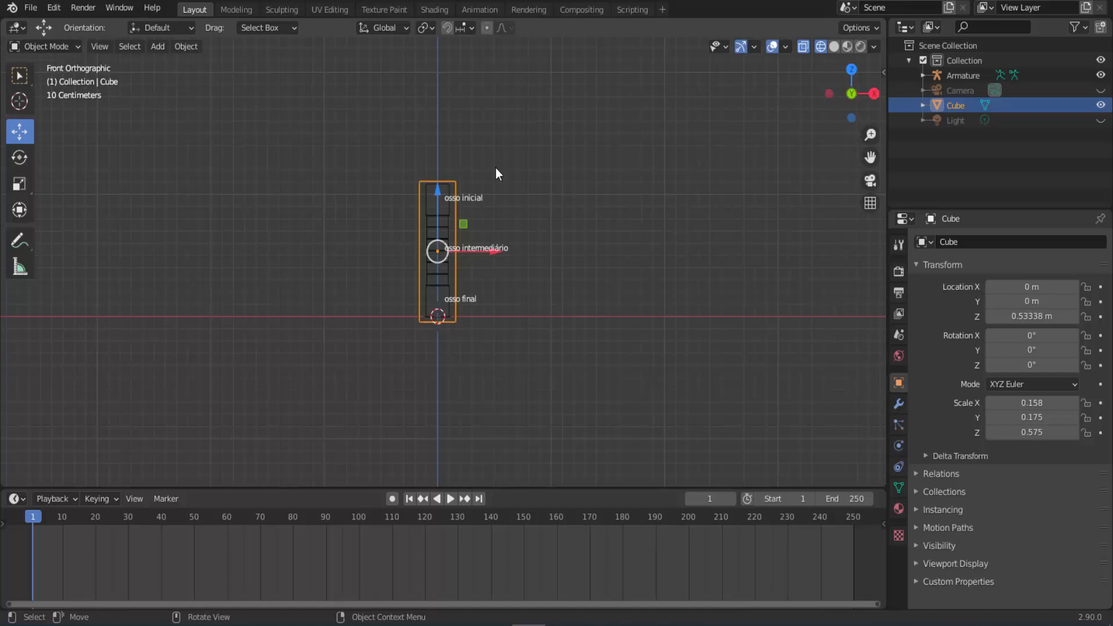
left_click(64, 47)
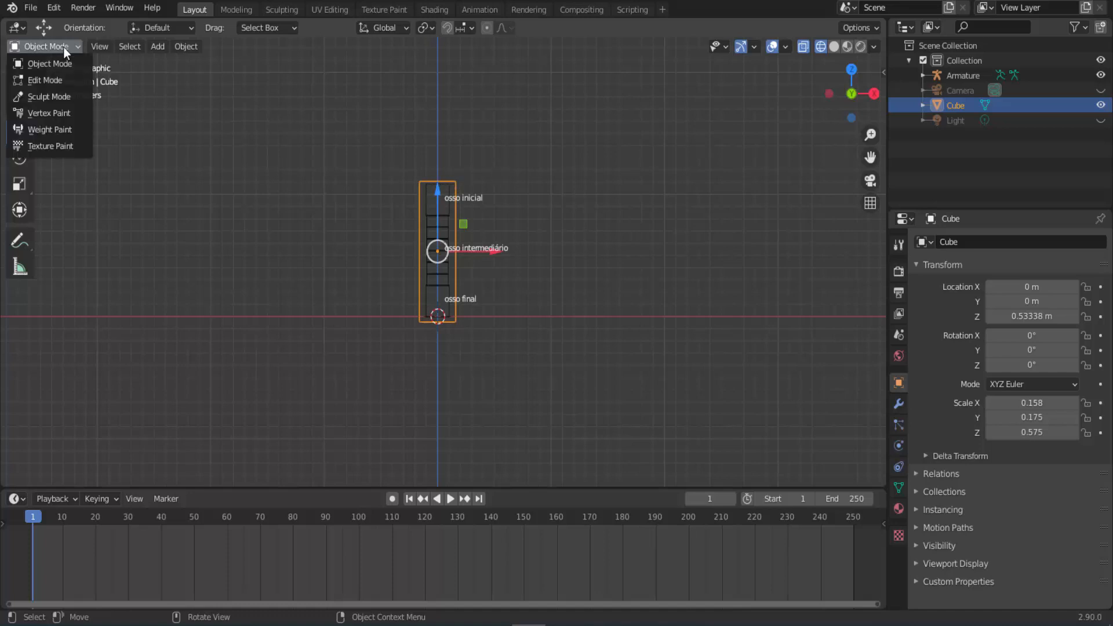
left_click(58, 79)
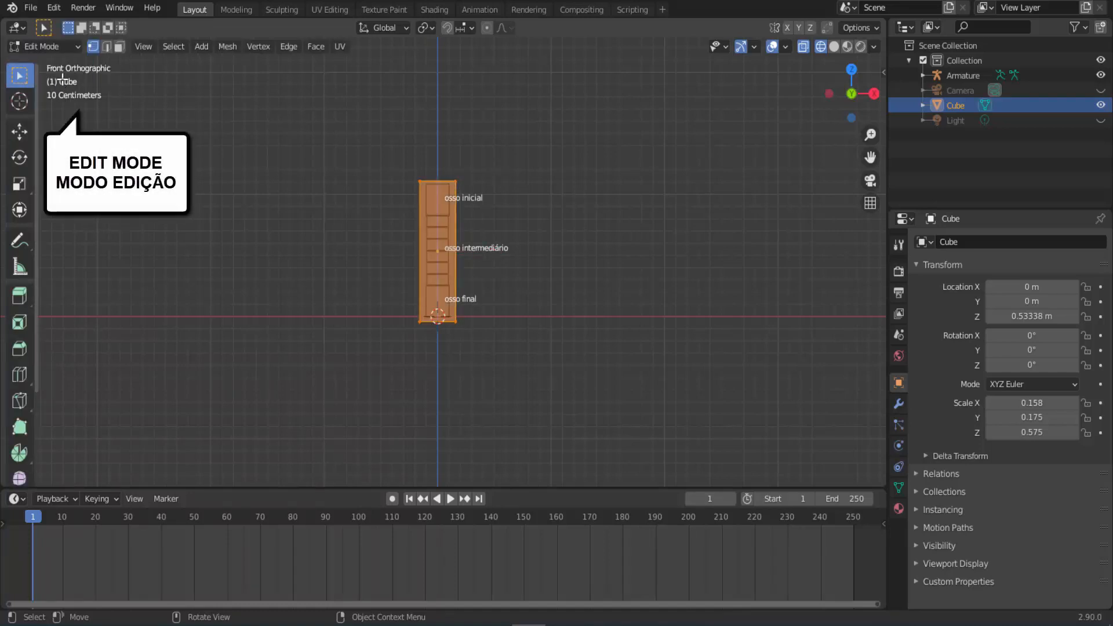
right_click(698, 161)
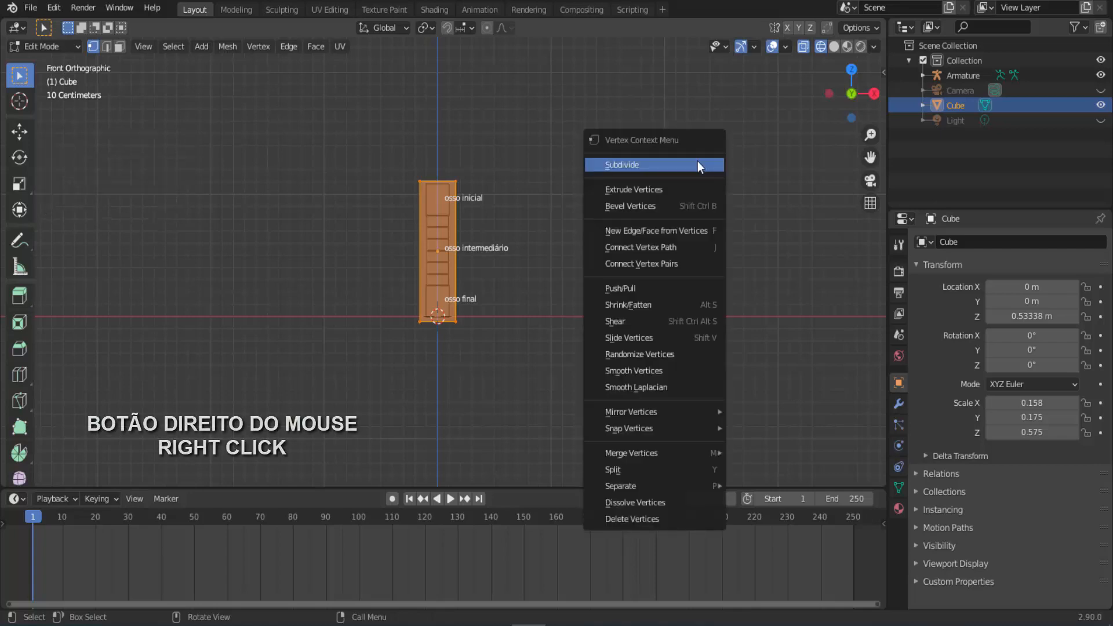
left_click(697, 161)
left_click(57, 480)
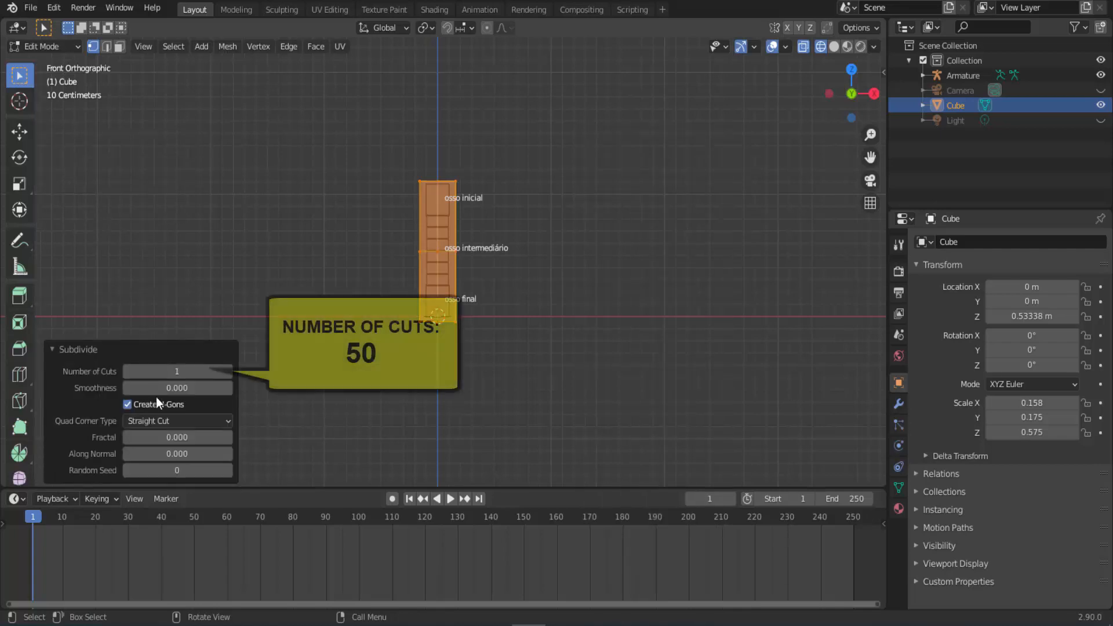
double_click(168, 371)
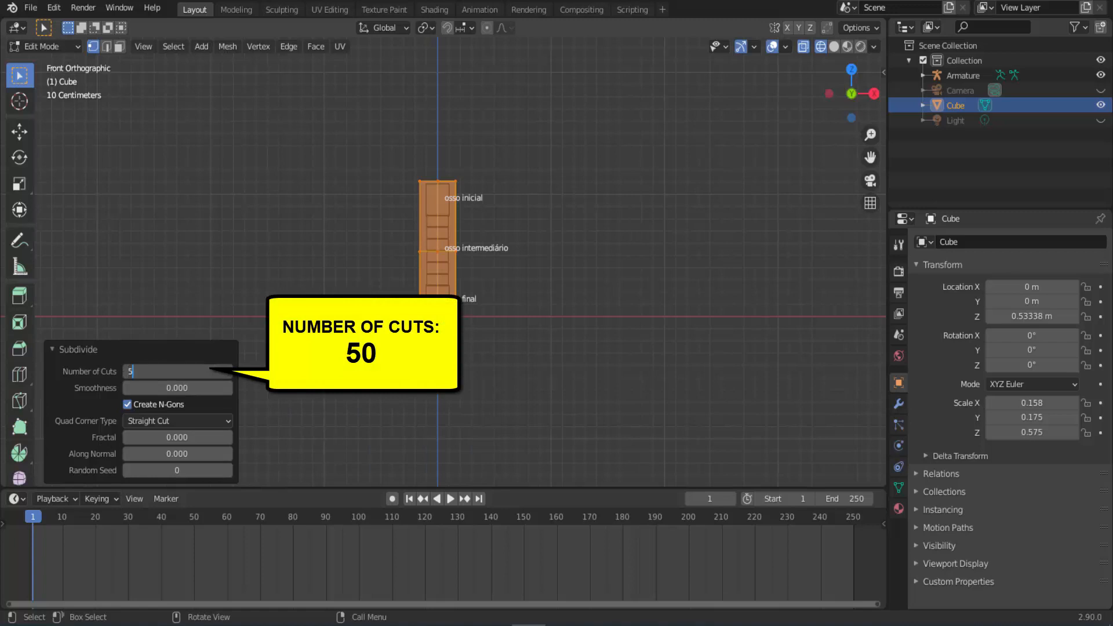
key("Return")
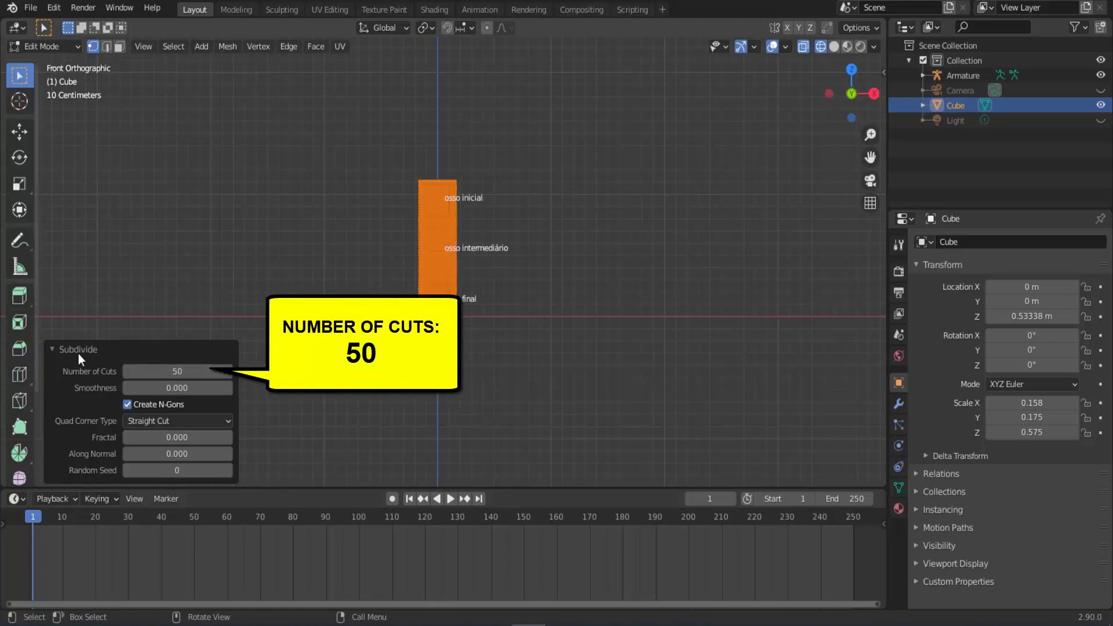
left_click(58, 349)
left_click(658, 251)
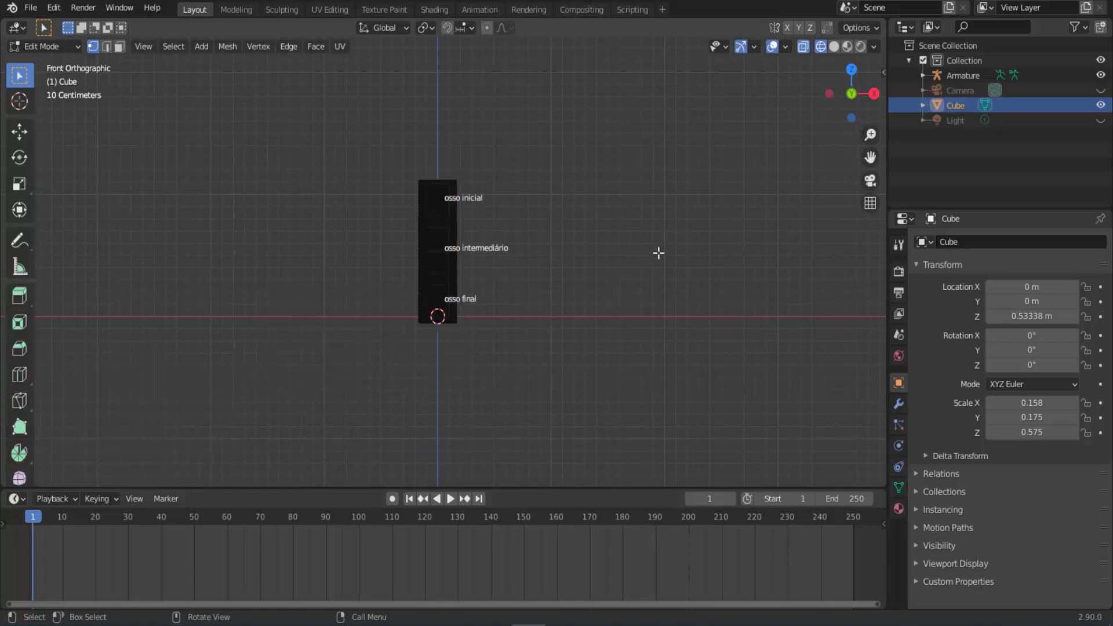
Return the subdivided cube to Object Mode and switch the viewport to solid shading
scroll(619, 255, "up", 1)
scroll(619, 255, "up", 4)
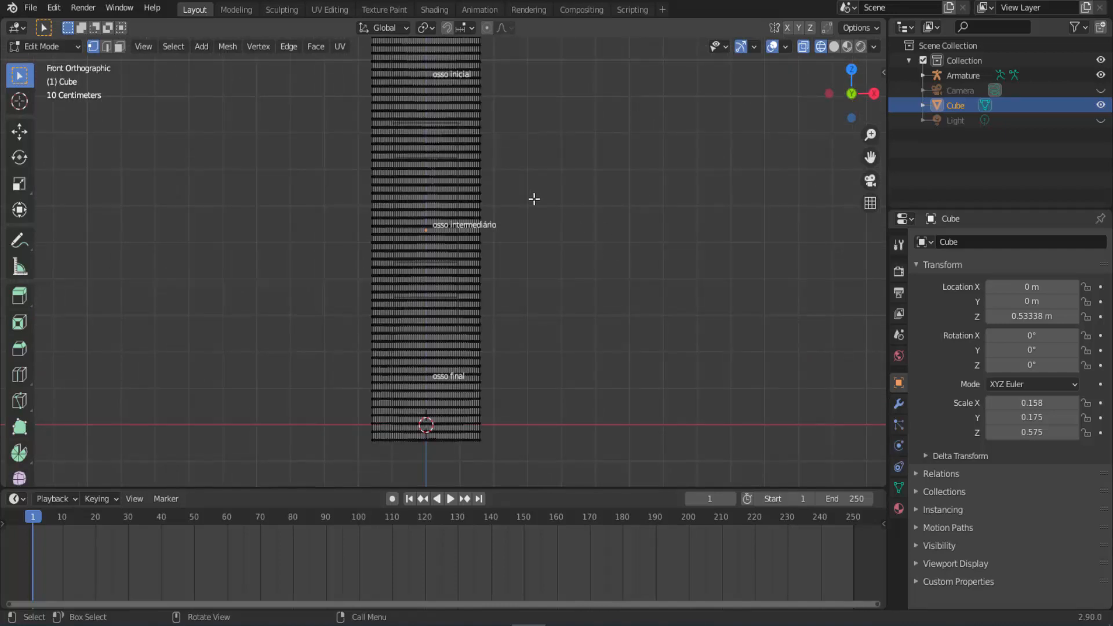
scroll(534, 199, "down", 1)
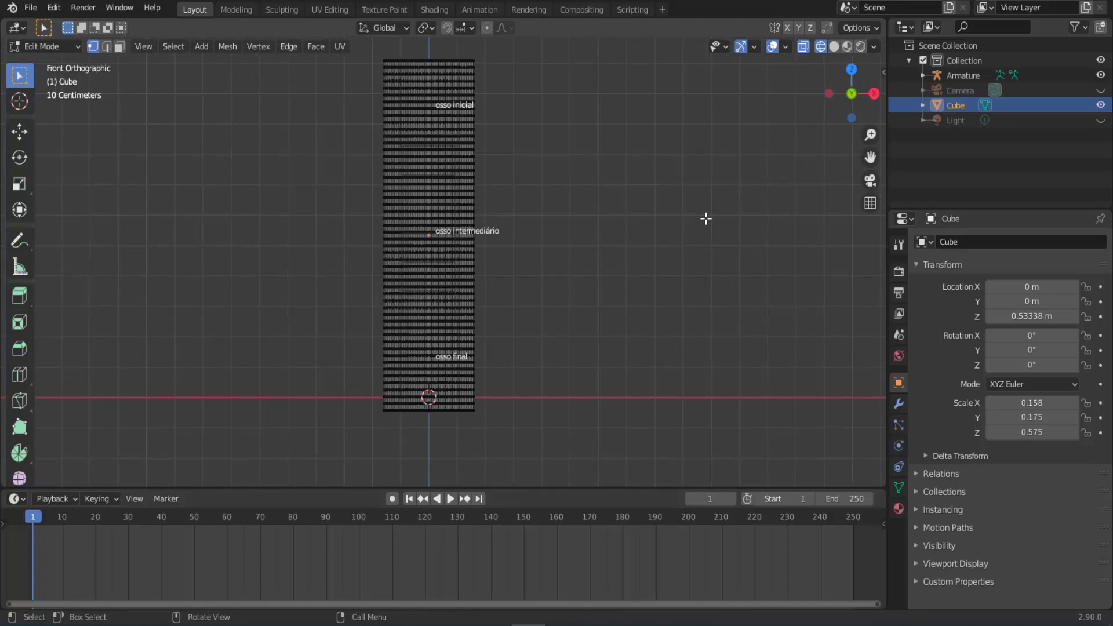
left_click(58, 47)
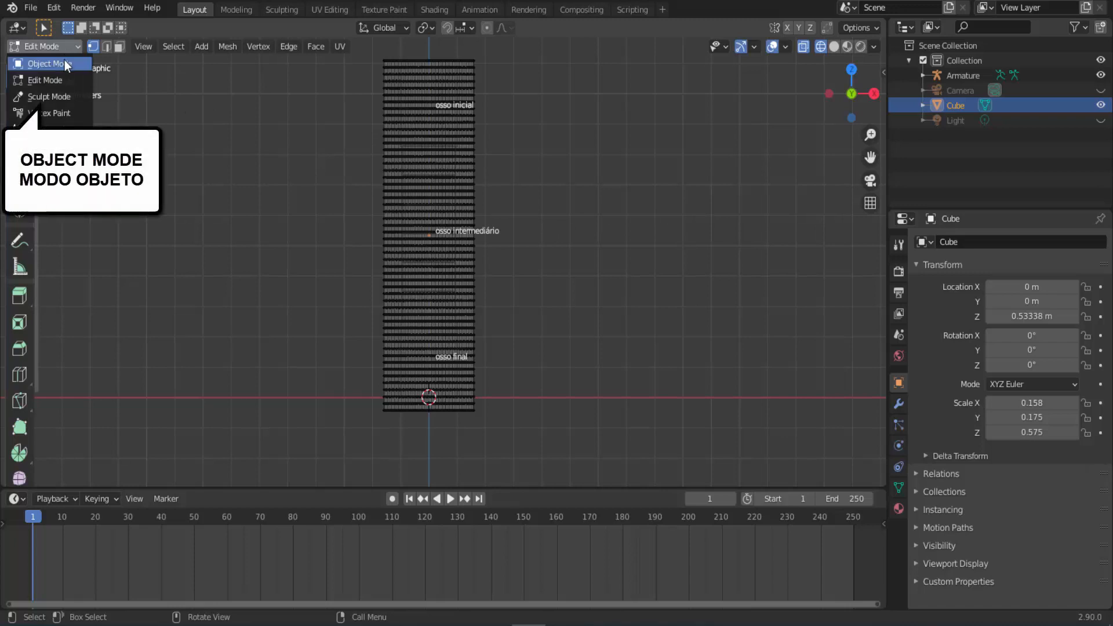
left_click(64, 58)
left_click(835, 48)
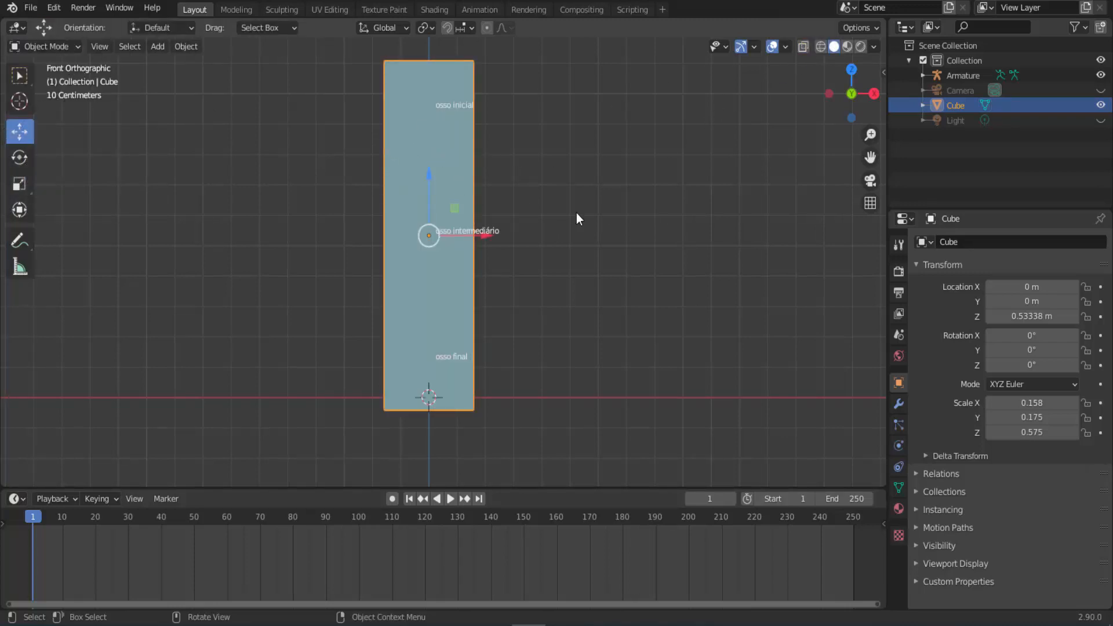
Select the armature and enable In Front in its viewport display settings
left_click(955, 78)
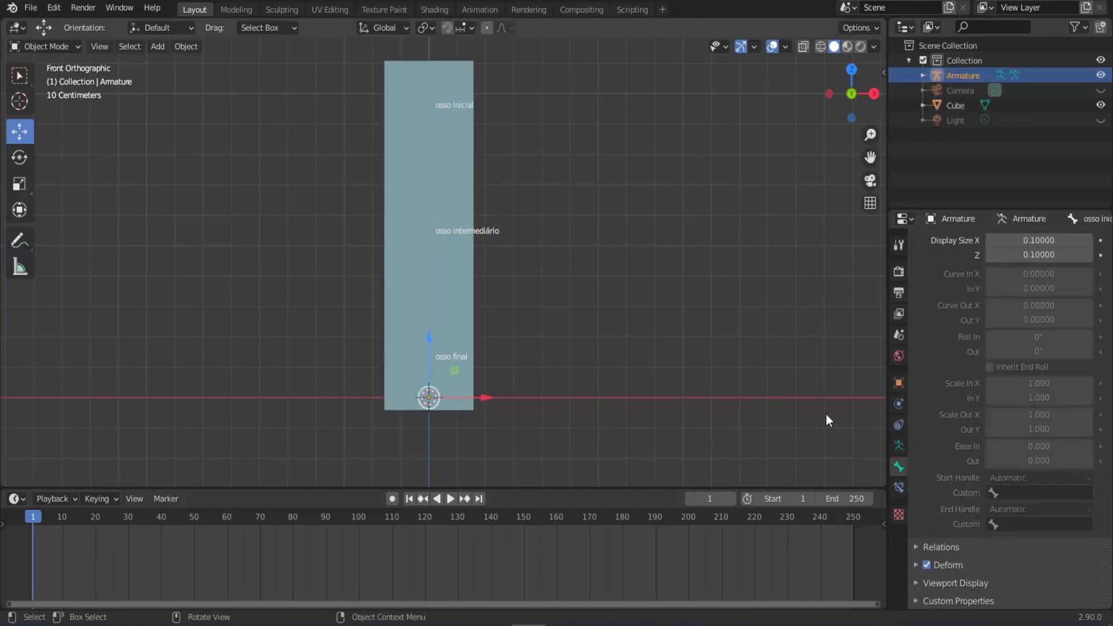
left_click(898, 448)
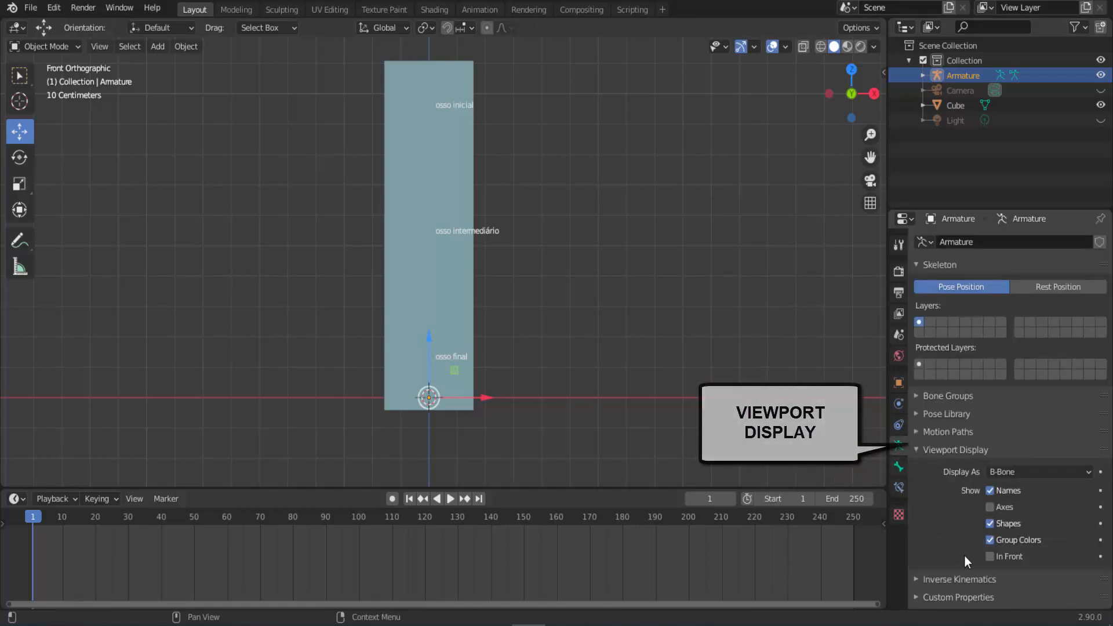
left_click(990, 556)
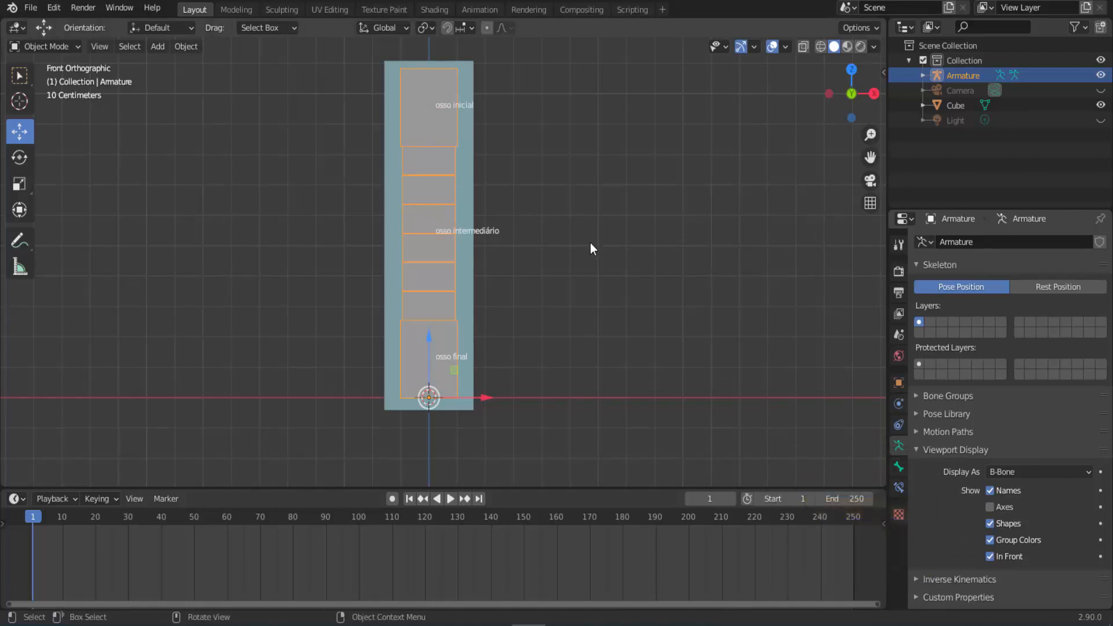
Select the cube and then the armature, switch to Pose Mode and parent the cube to the armature with automatic weights
left_click(469, 135)
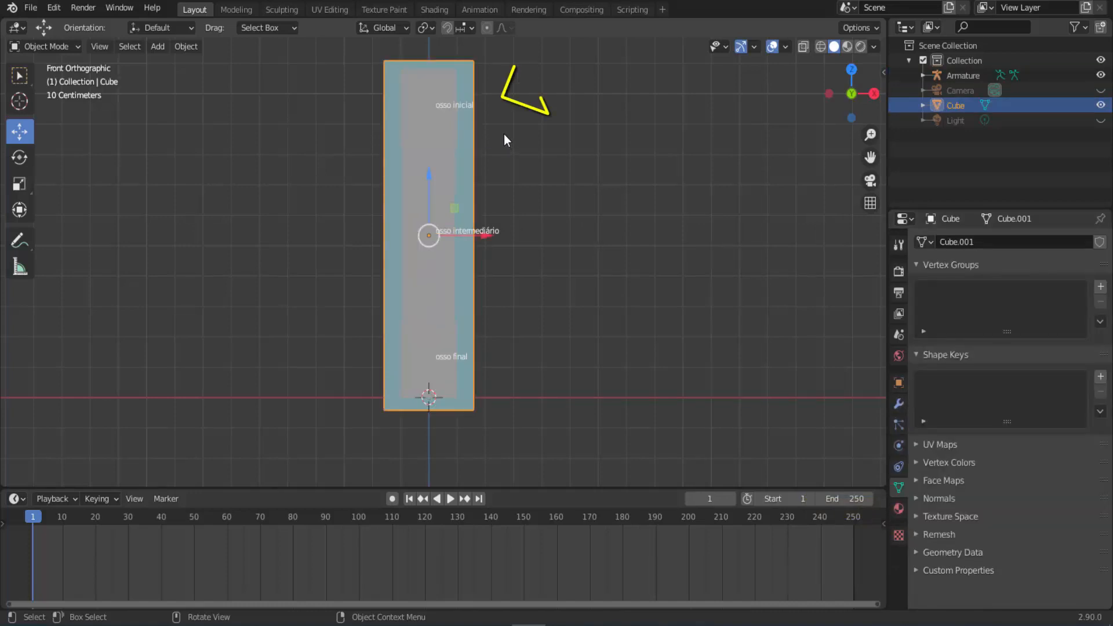
left_click(453, 127, "shift")
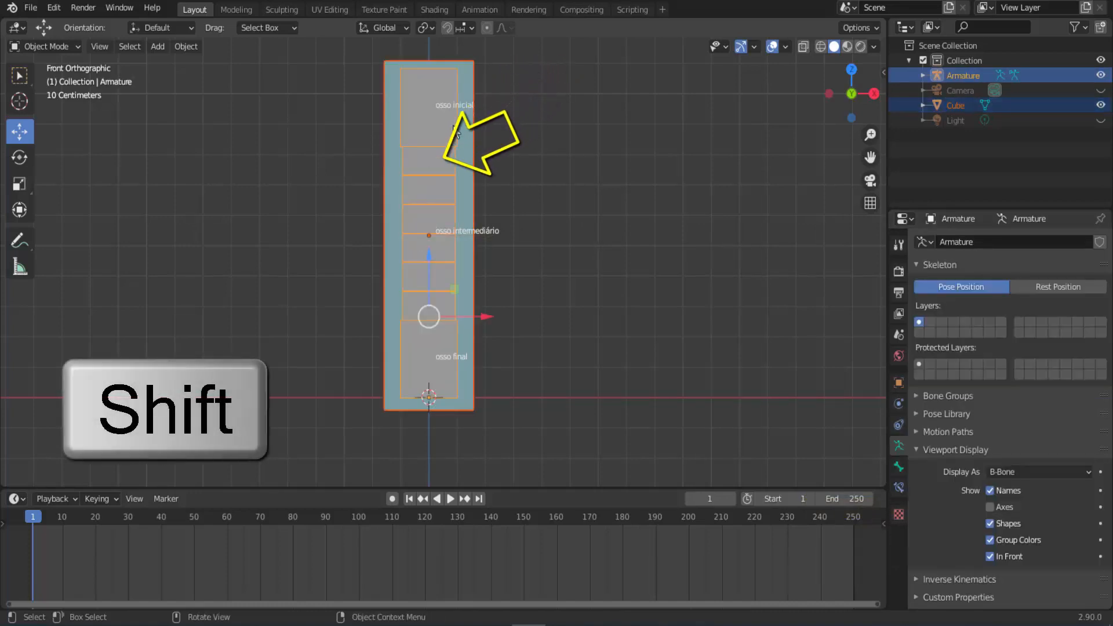
left_click(55, 46)
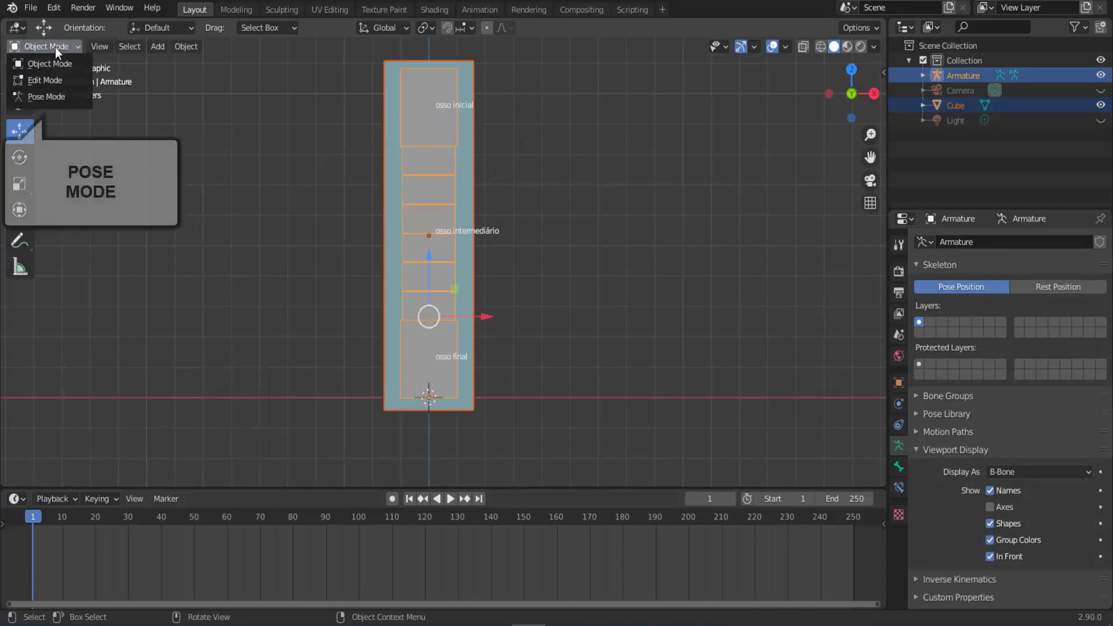
left_click(58, 97)
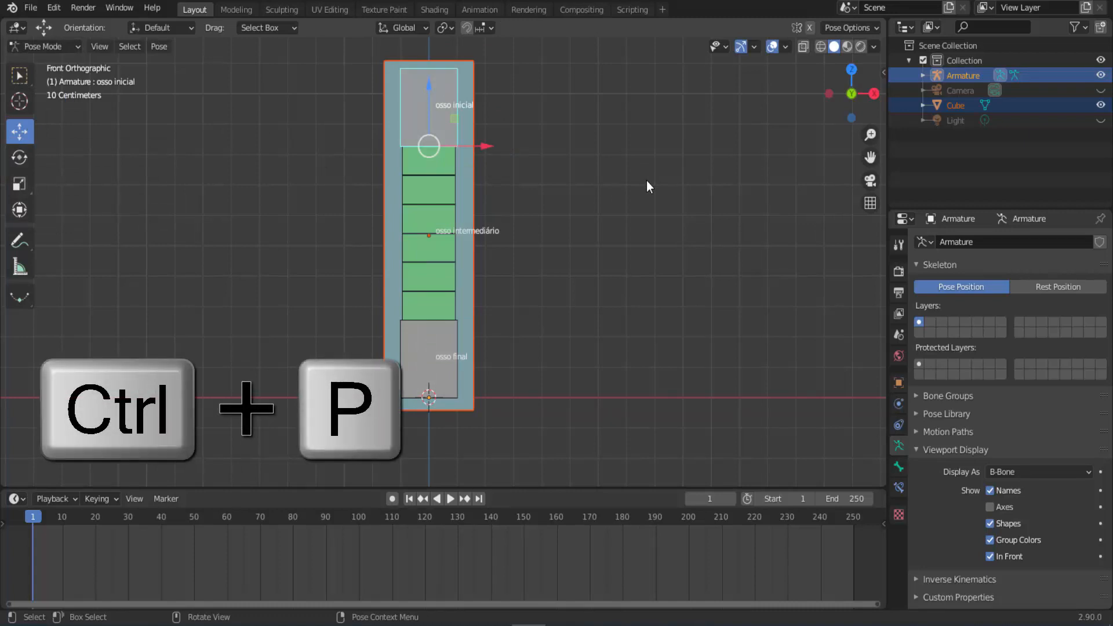
key("ctrl+p")
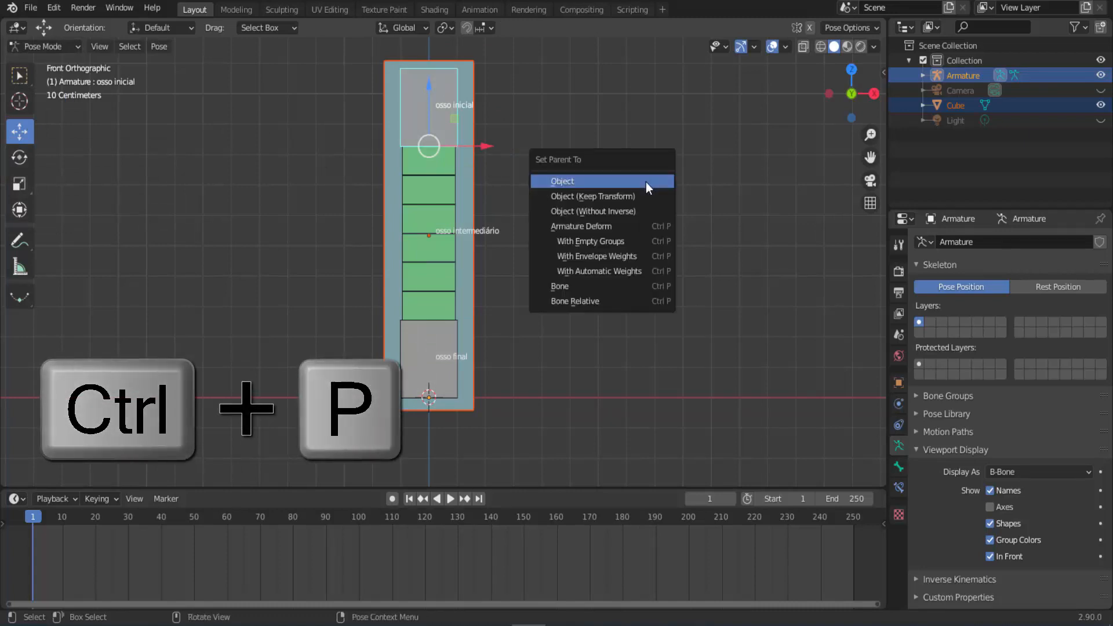
left_click(603, 273)
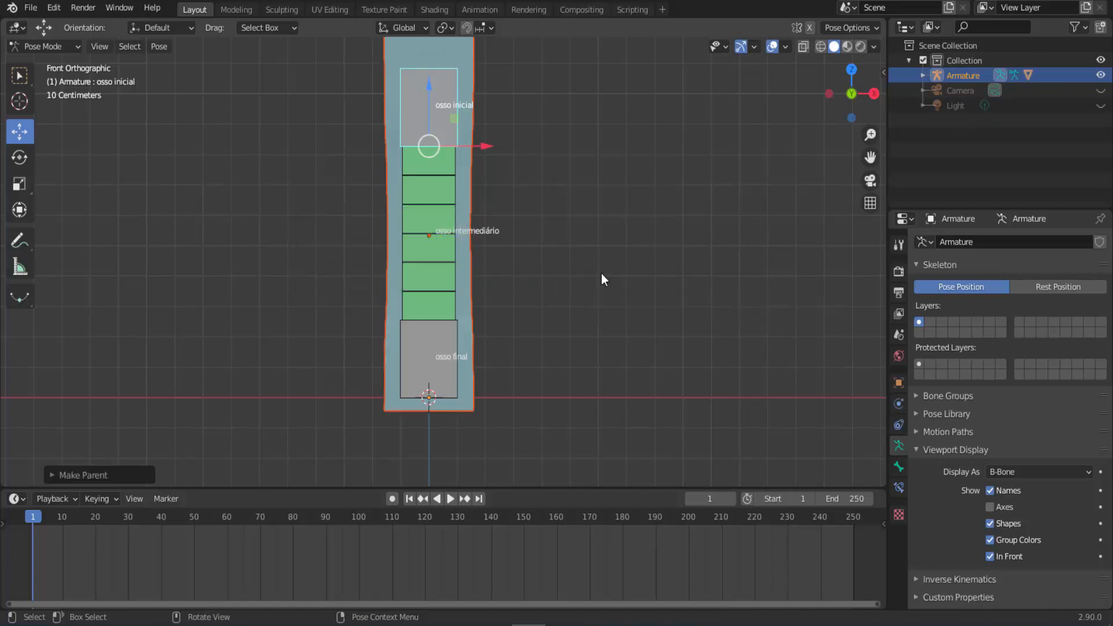
Move the osso inicial bone in the negative X direction to bend the mesh, and orbit to a perspective view
left_click(453, 111)
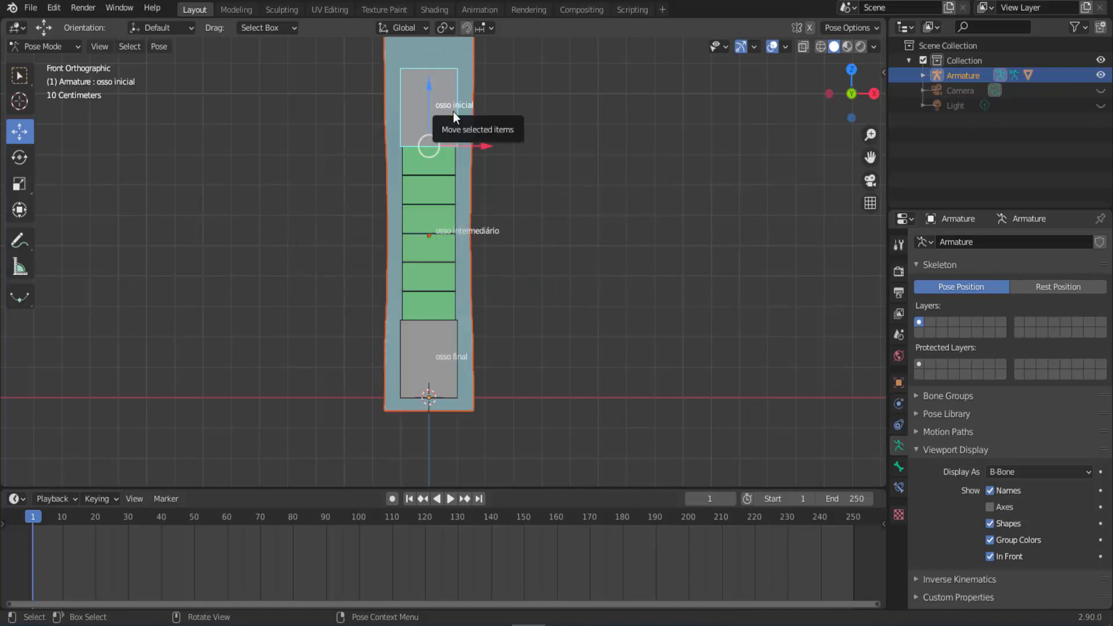
left_click_drag(492, 148, 458, 192)
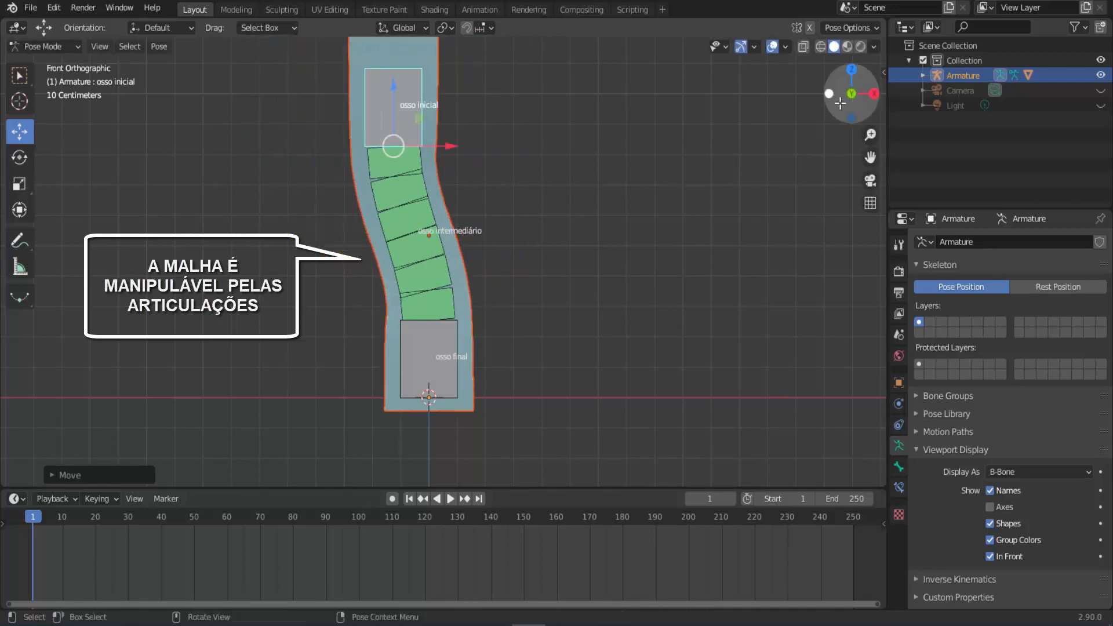
middle_click_drag(459, 192, 567, 237)
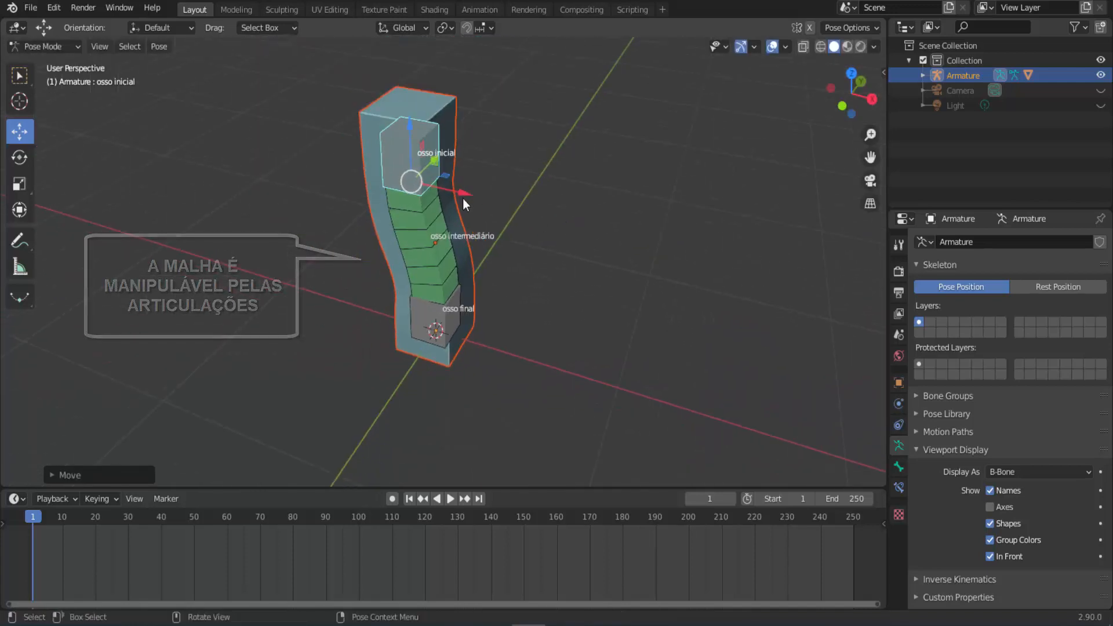
mouse_move(463, 199)
left_mouse_down()
mouse_move(559, 217)
mouse_move(397, 184)
mouse_move(537, 214)
mouse_move(459, 195)
left_mouse_up()
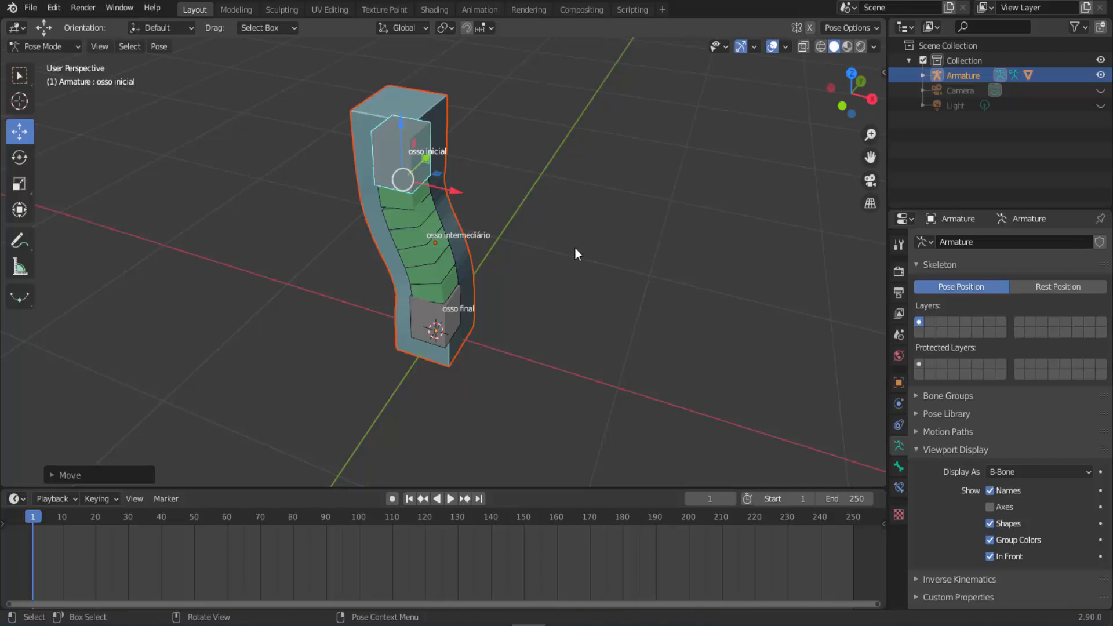
Select the osso final bone and move it slightly in the positive X direction
left_click(432, 337)
left_click_drag(461, 313, 479, 298)
left_click_drag(838, 124, 864, 122)
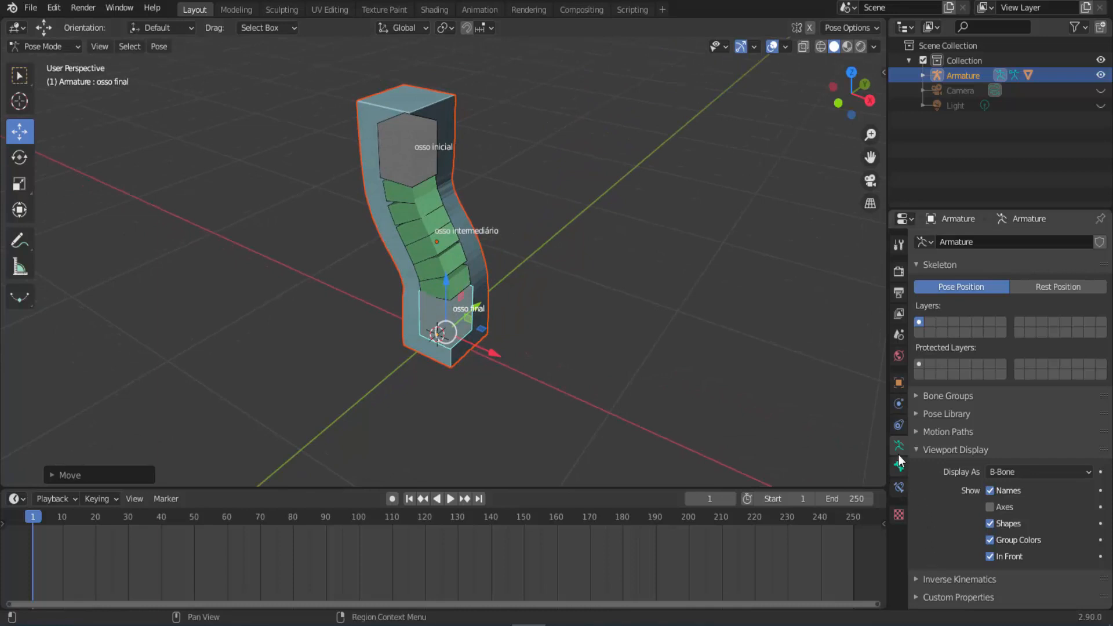
Turn off In Front for the armature and move the osso final bone in the negative X direction past the origin
left_click(987, 554)
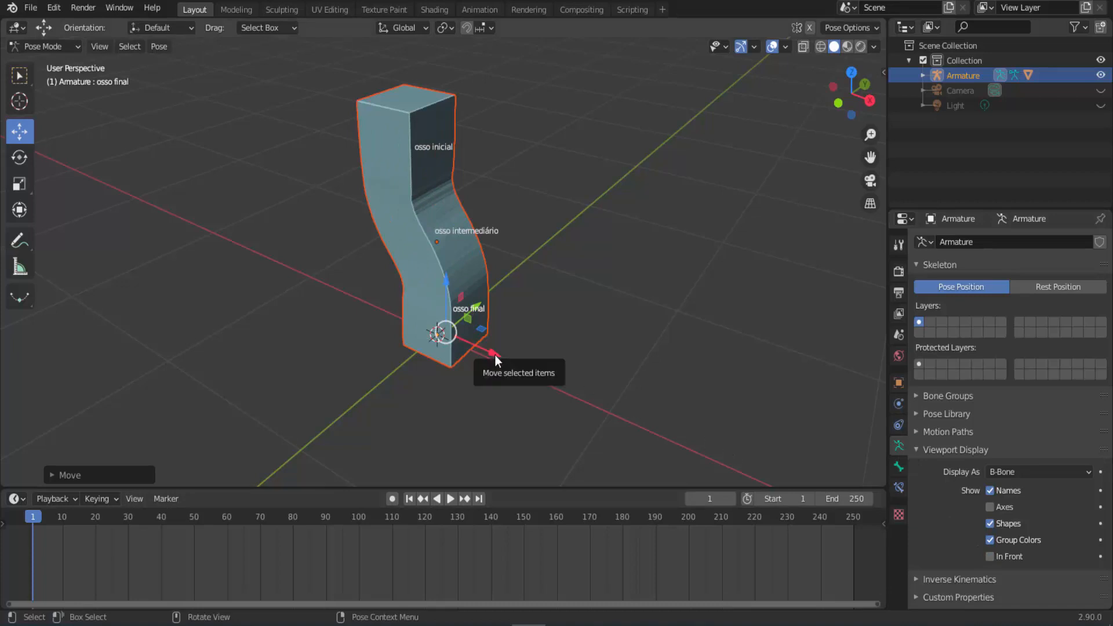
left_click_drag(494, 360, 443, 352)
scroll(612, 255, "down", 1)
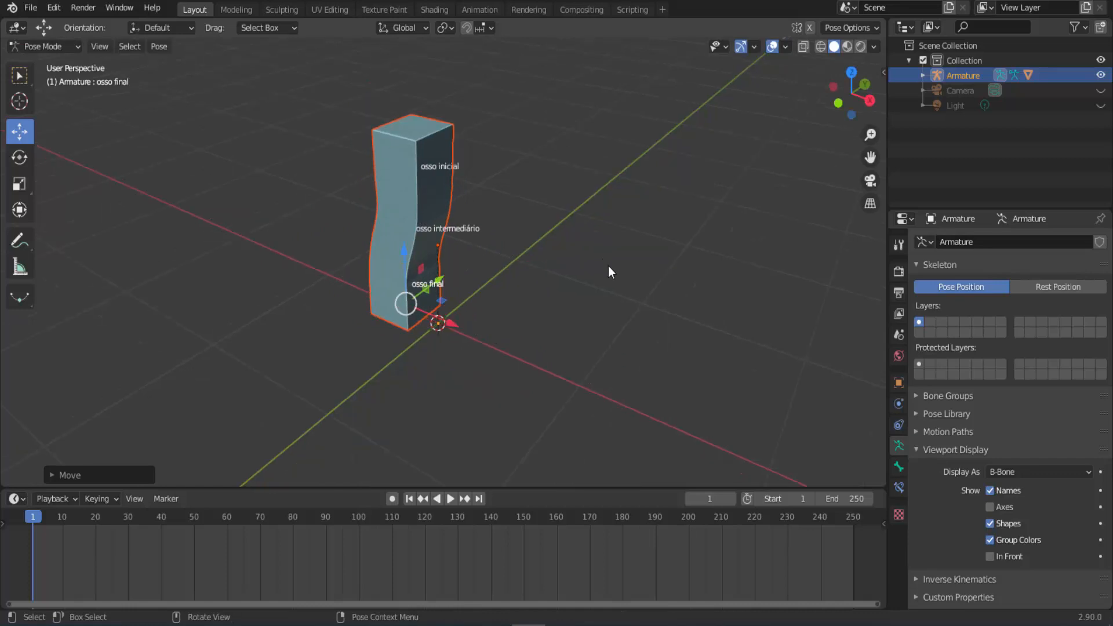